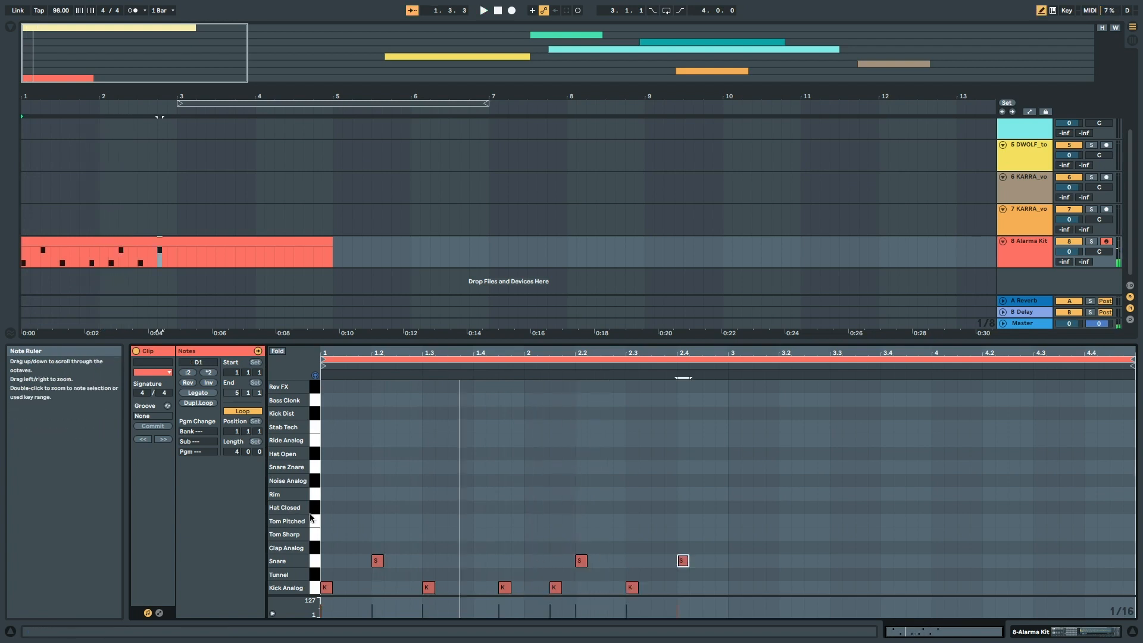
Try a run of sixteenth-note Hat Closed notes across the first two bars, play it back, and clear the row
left_click_drag(325, 507, 684, 492)
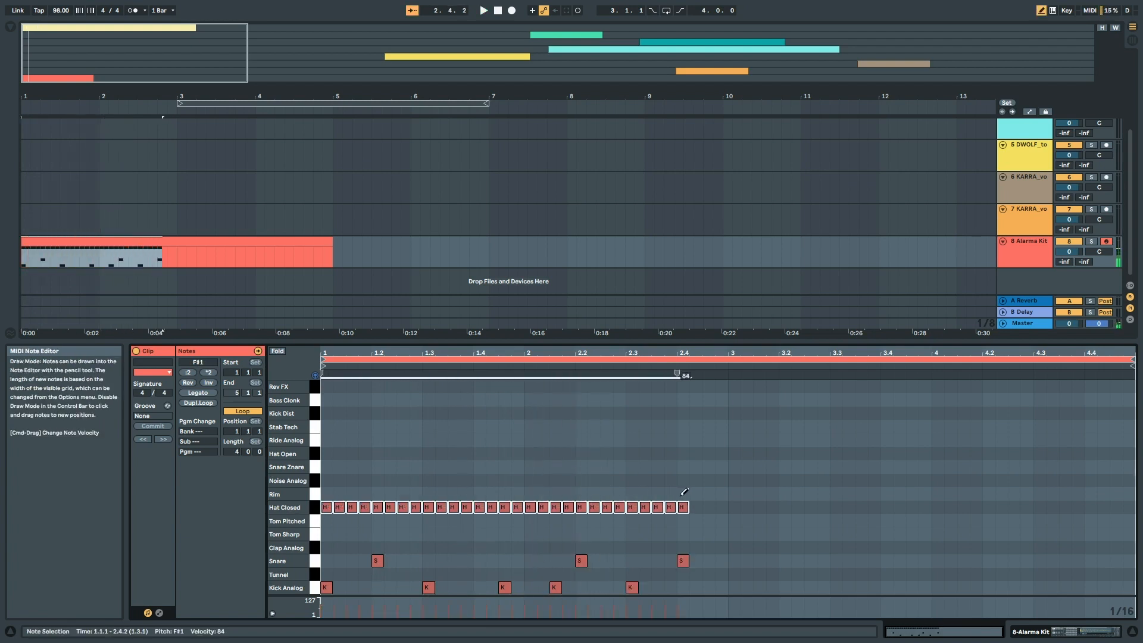
key("b")
key("space")
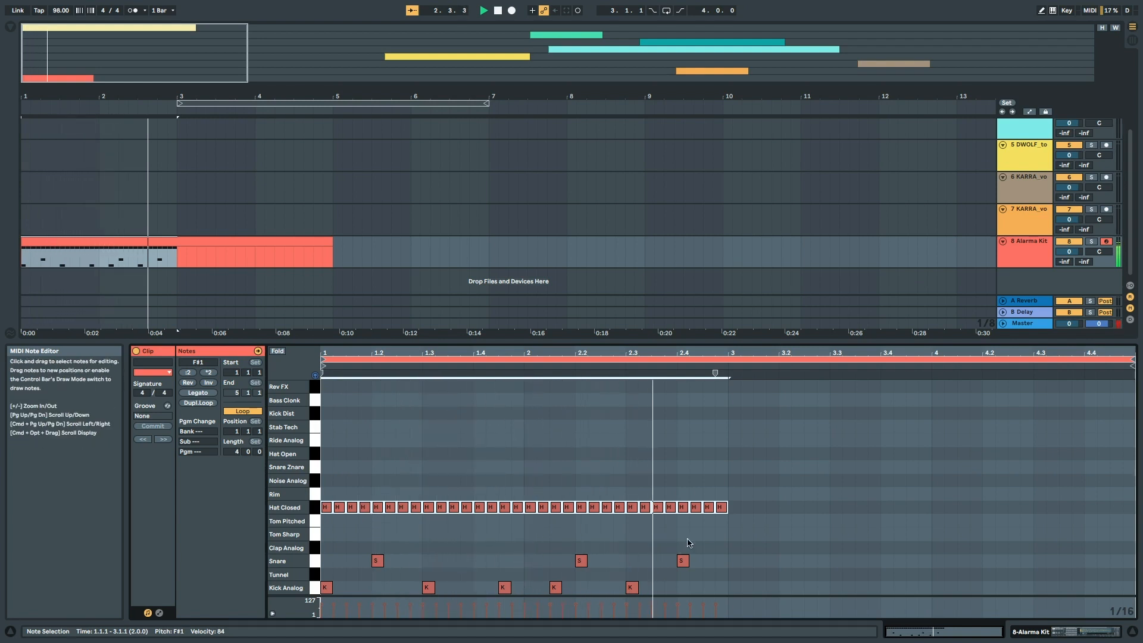
key("space")
left_click_drag(746, 505, 287, 508)
key("Delete")
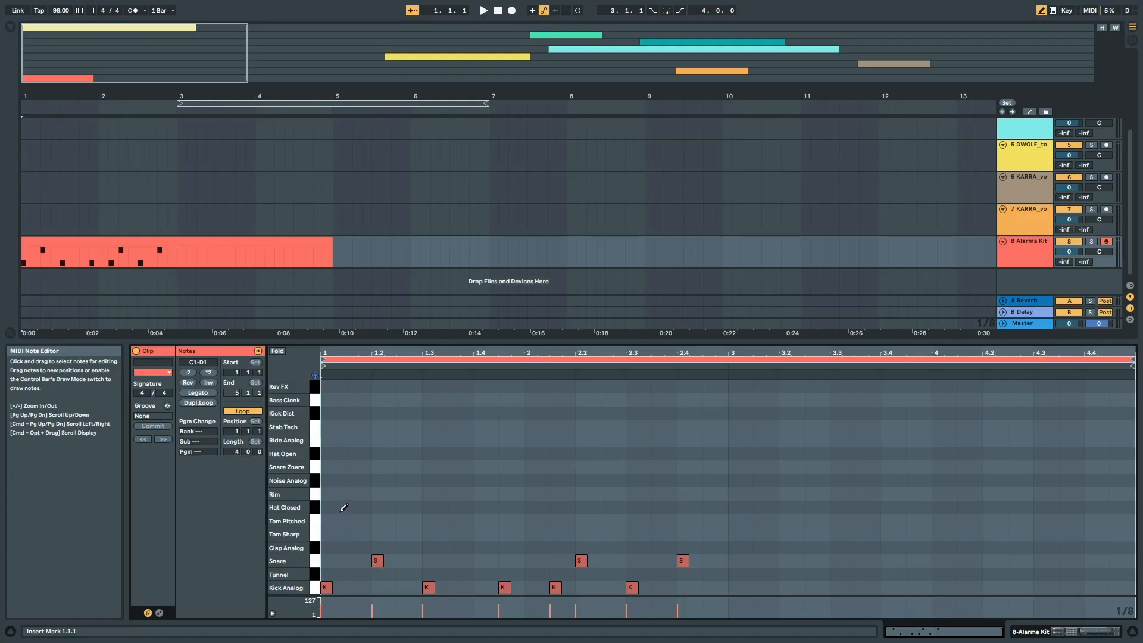
Fill the Hat Closed row with eighth notes across bars 1 and 2 and play the beat back
left_click_drag(344, 508, 788, 484)
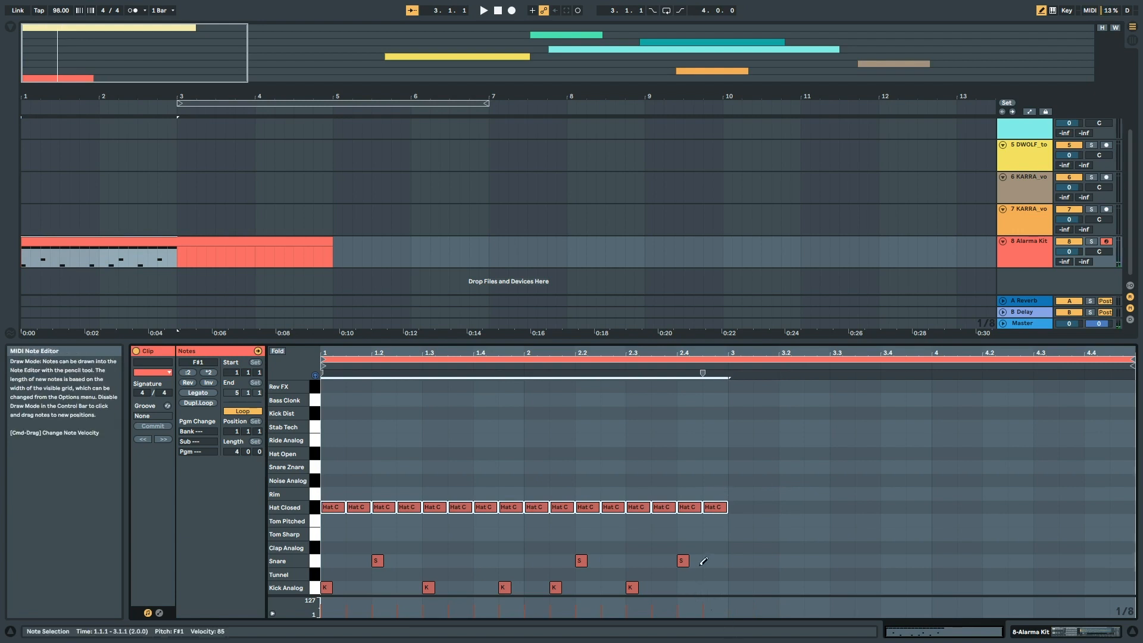
key("b")
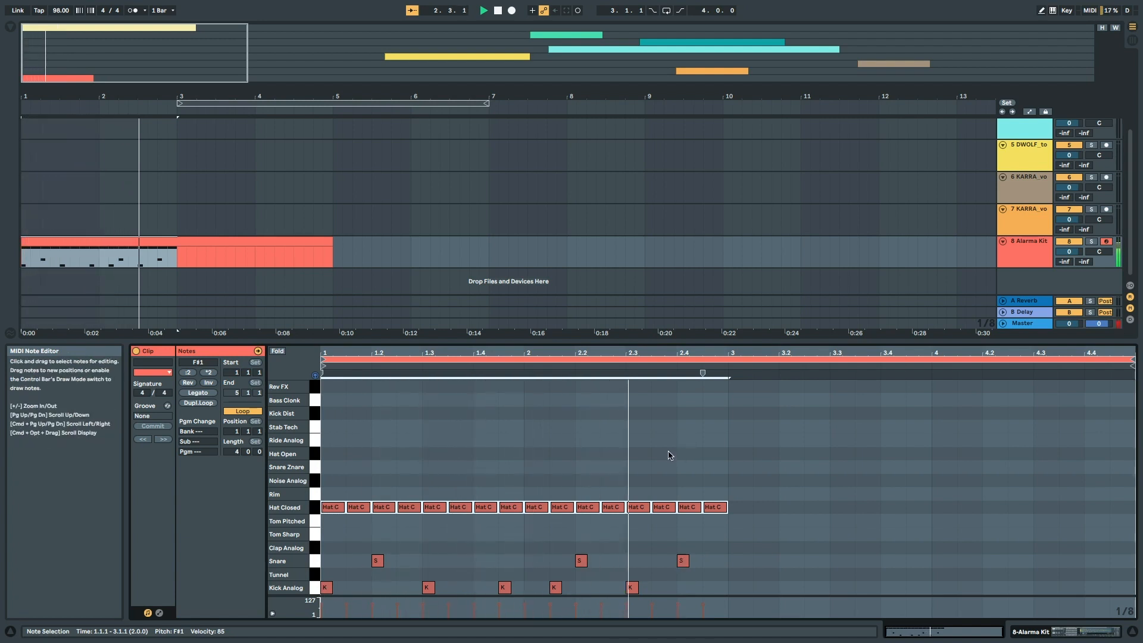
key("space")
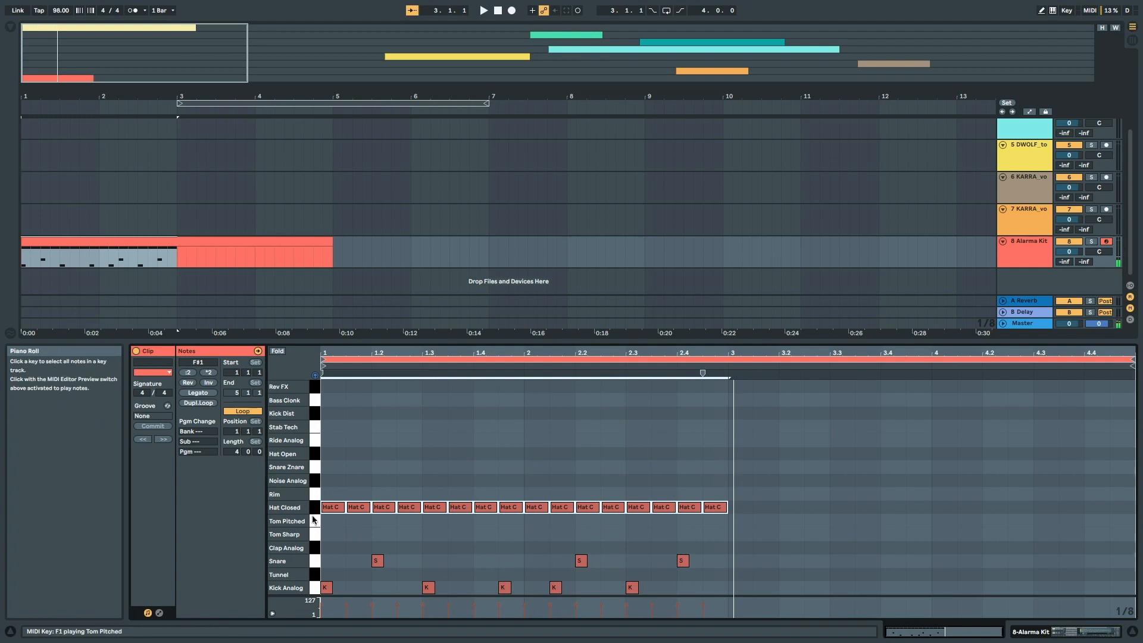
Audition the Tom Pitched, Snare and Hat Open sounds and try moving the closed hats at beats 1.1 and 2.1 to Hat Open
left_click(314, 522)
left_click(318, 561)
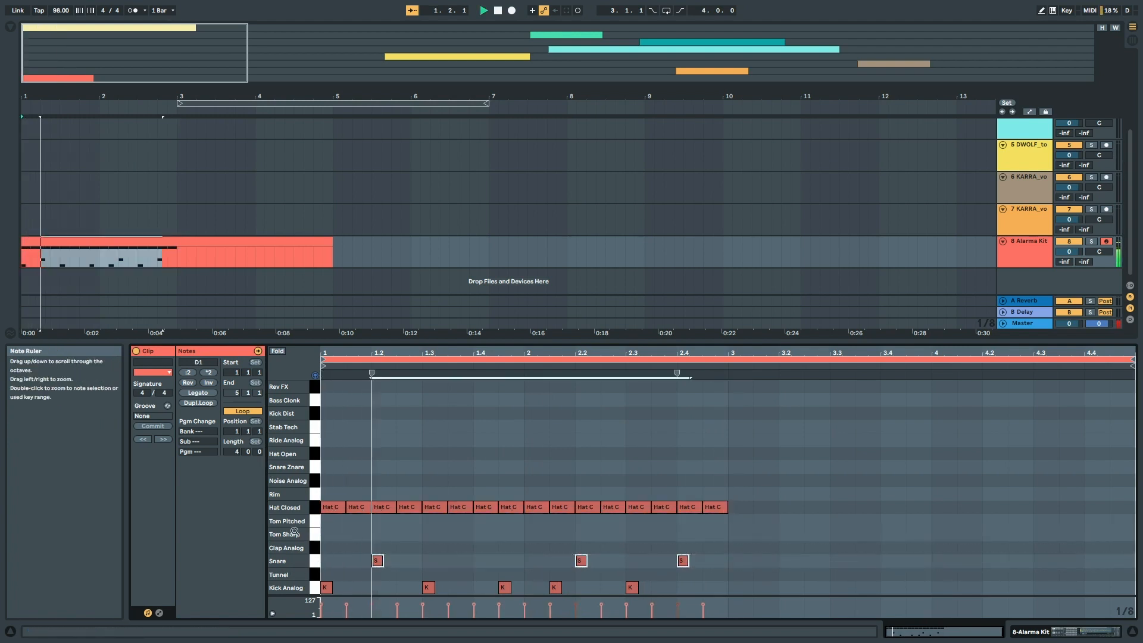
key("space")
left_click(315, 454)
key("space")
left_click_drag(329, 507, 324, 454)
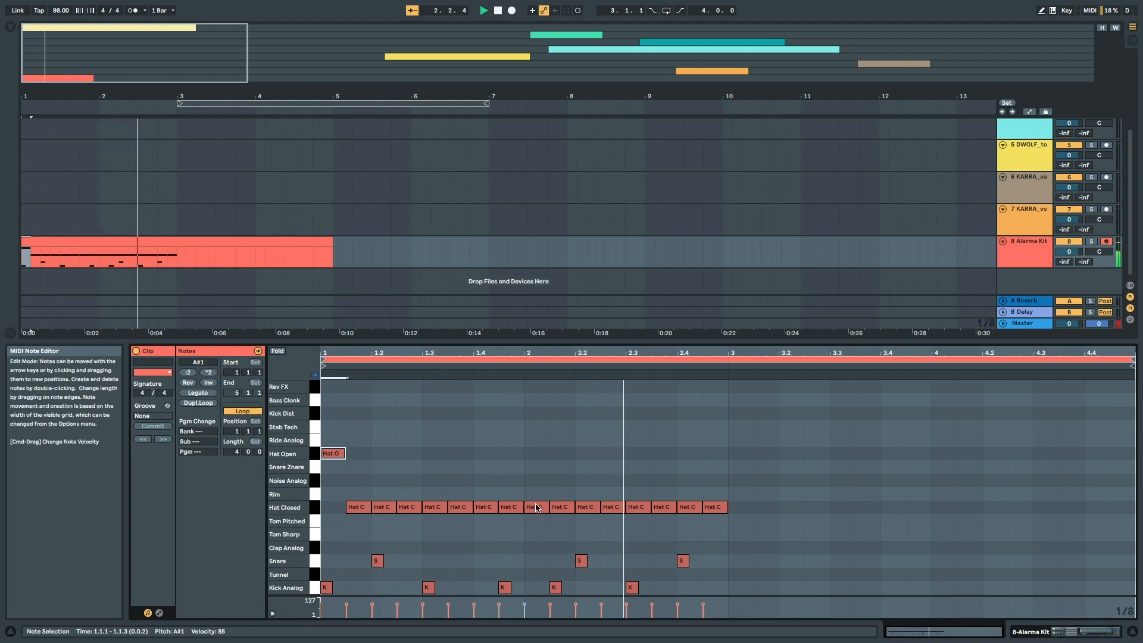
left_click_drag(536, 509, 534, 456)
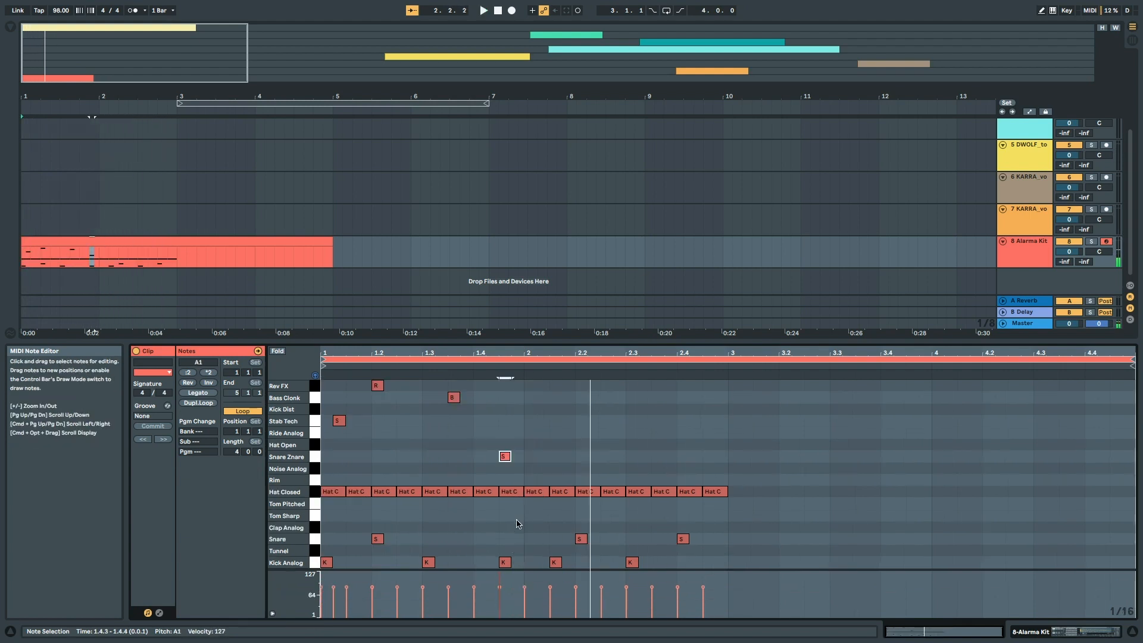
Audition the lower kit sounds and add a Tom Pitched note at 2.1.2 and a Tunnel note at 2.4.3
left_click(542, 492)
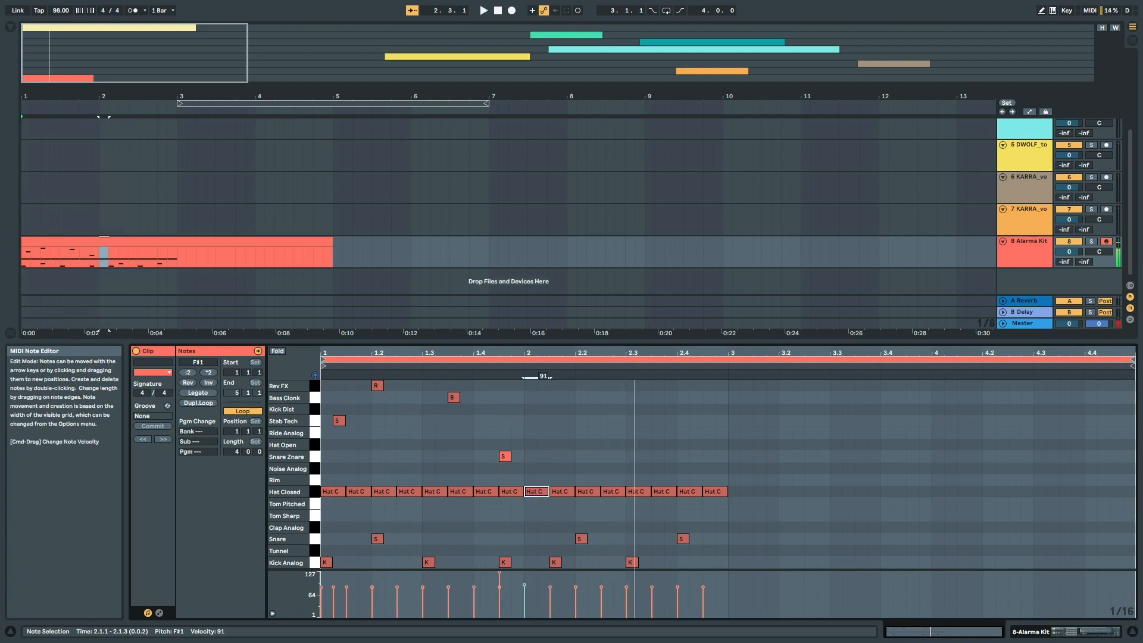
left_click(538, 481)
left_click_drag(314, 504, 313, 549)
left_click(313, 550)
key("space")
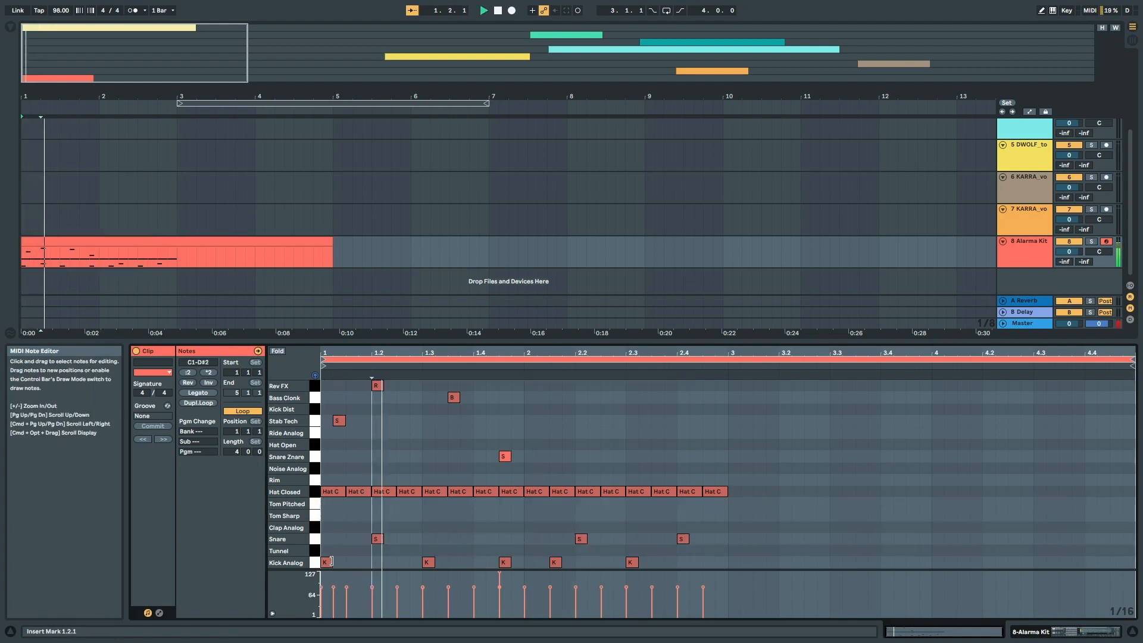
double_click(712, 549)
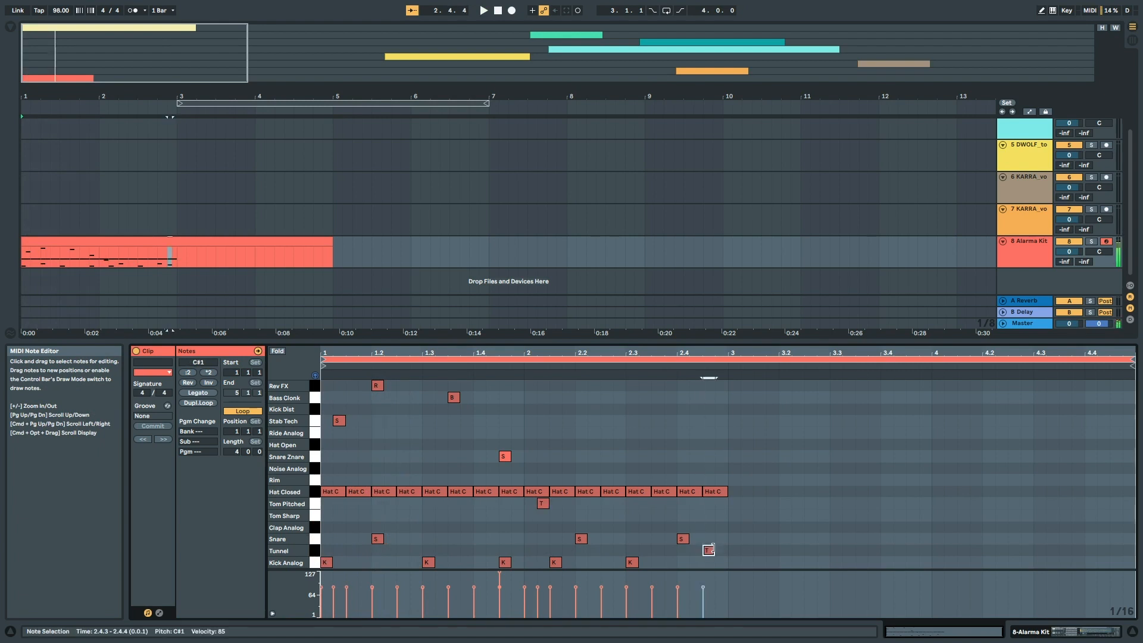
key("space")
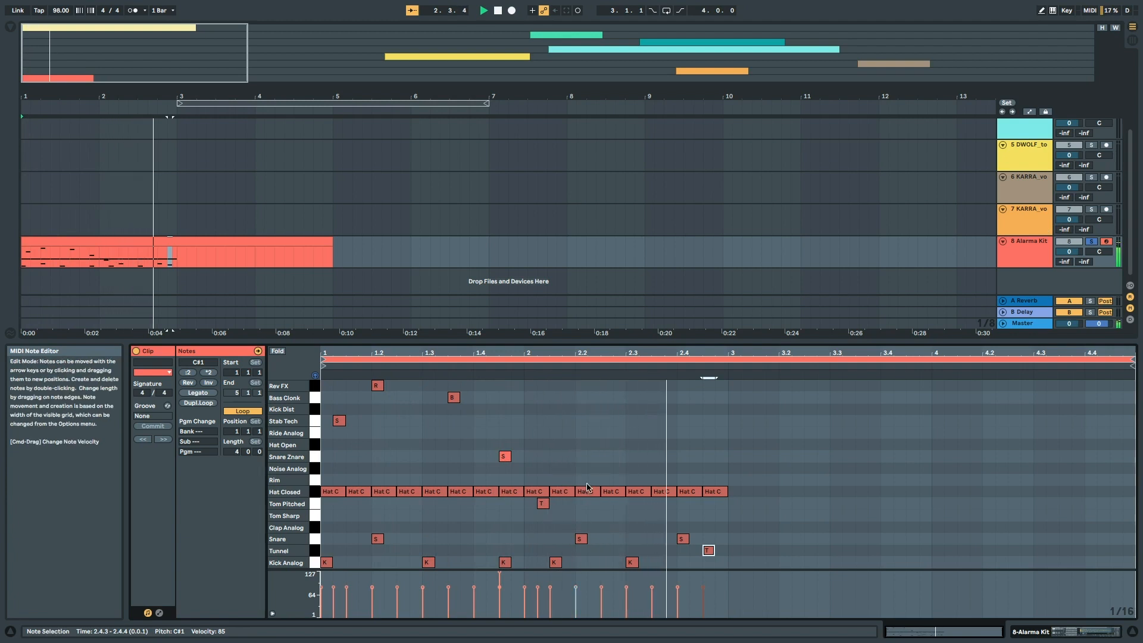
Stop playback and duplicate bar 1's Rev FX and Bass Clonk notes into bar 2
key("space")
left_click_drag(524, 410, 303, 378)
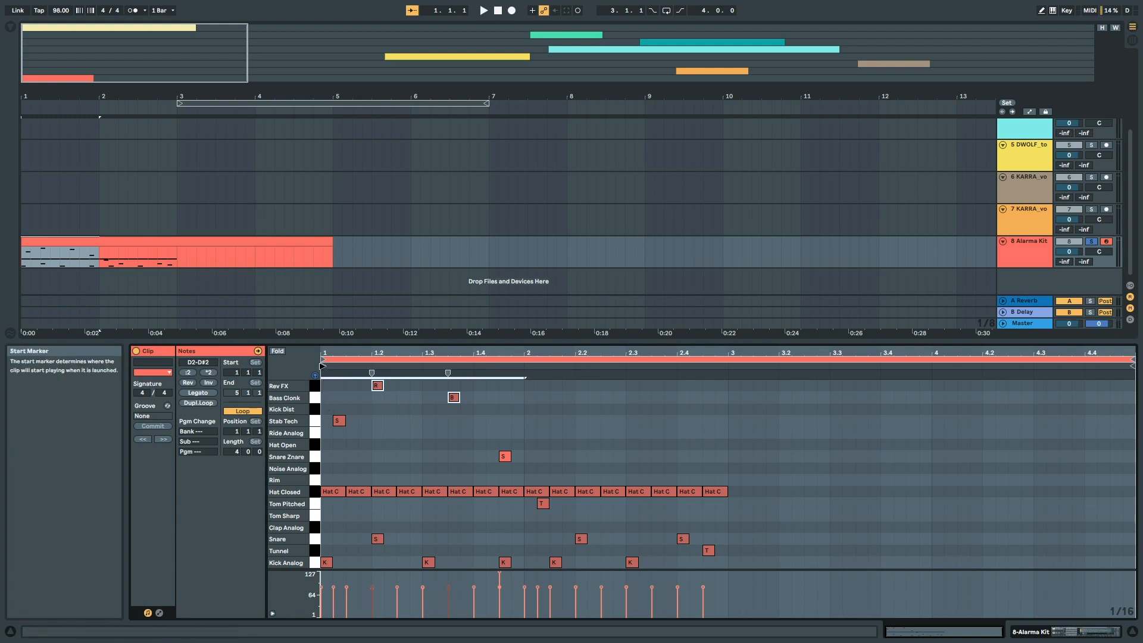
key("super+d")
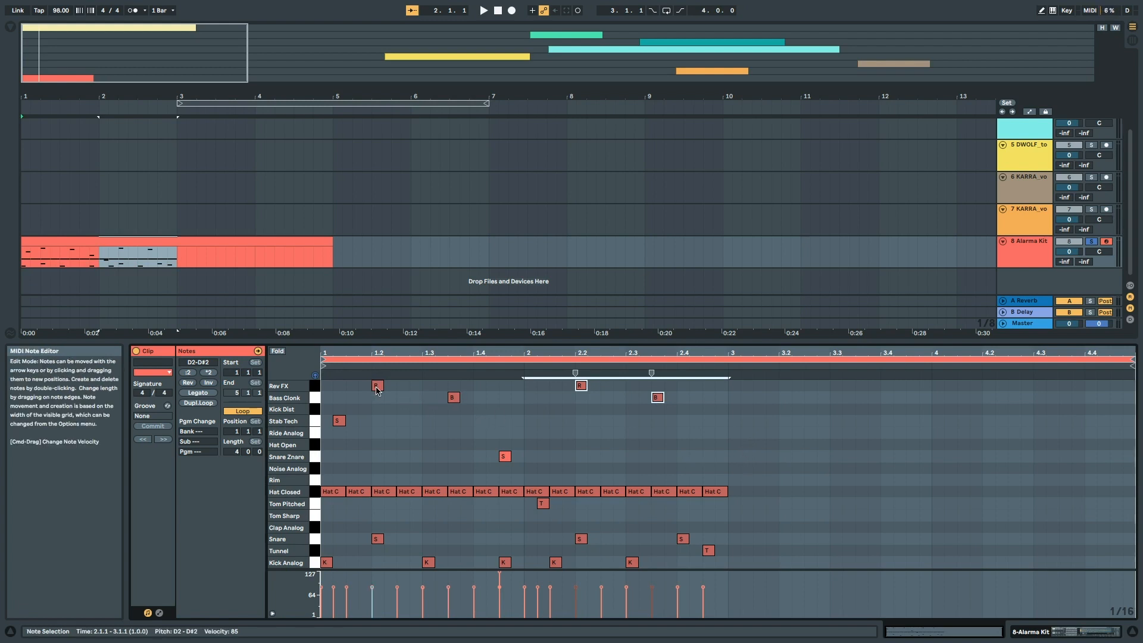
Try duplicating the Bass Clonk note in bar 1, then undo the duplicate and clear the selection
left_click_drag(371, 395, 475, 415)
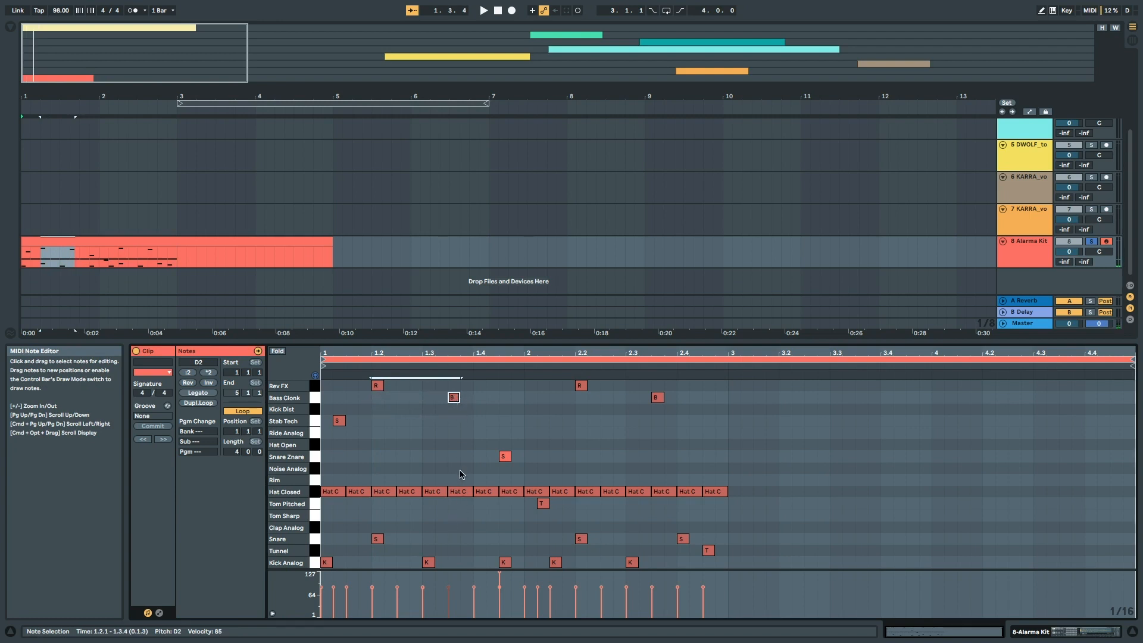
key("super+d")
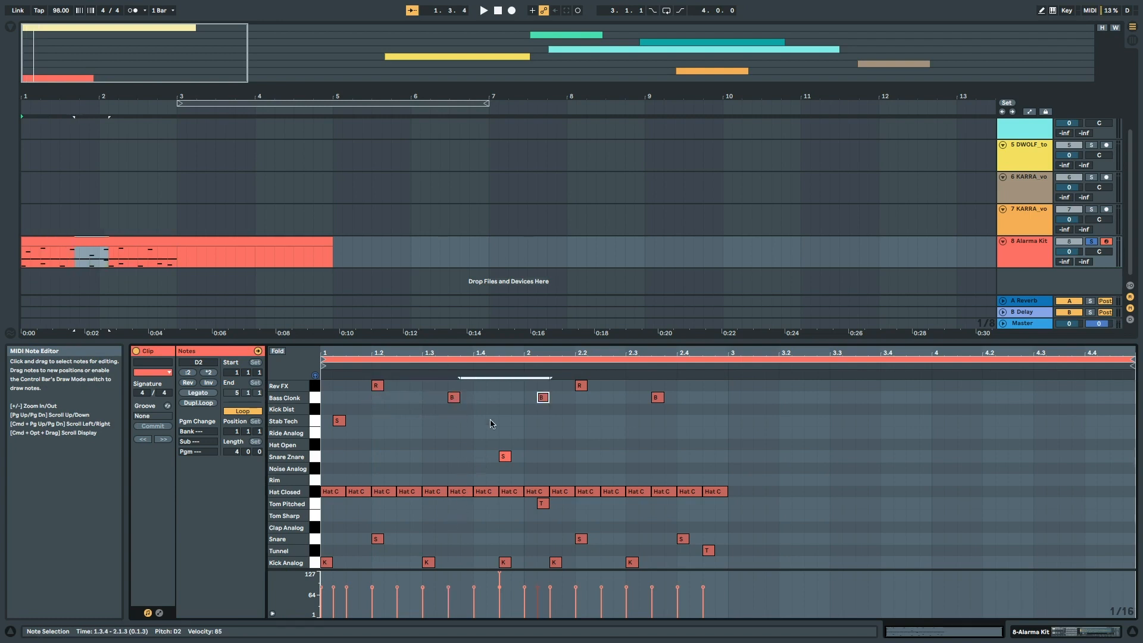
key("super+z")
left_click(400, 421)
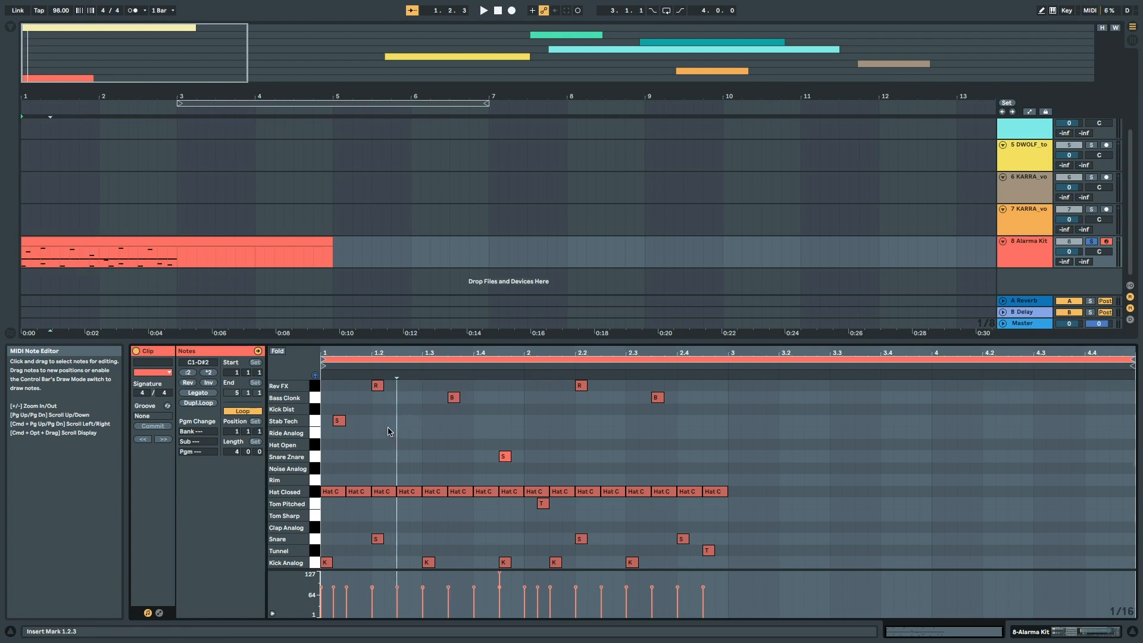
Unsolo the Alarma Kit track and play the beat together with the other tracks
left_click(599, 443)
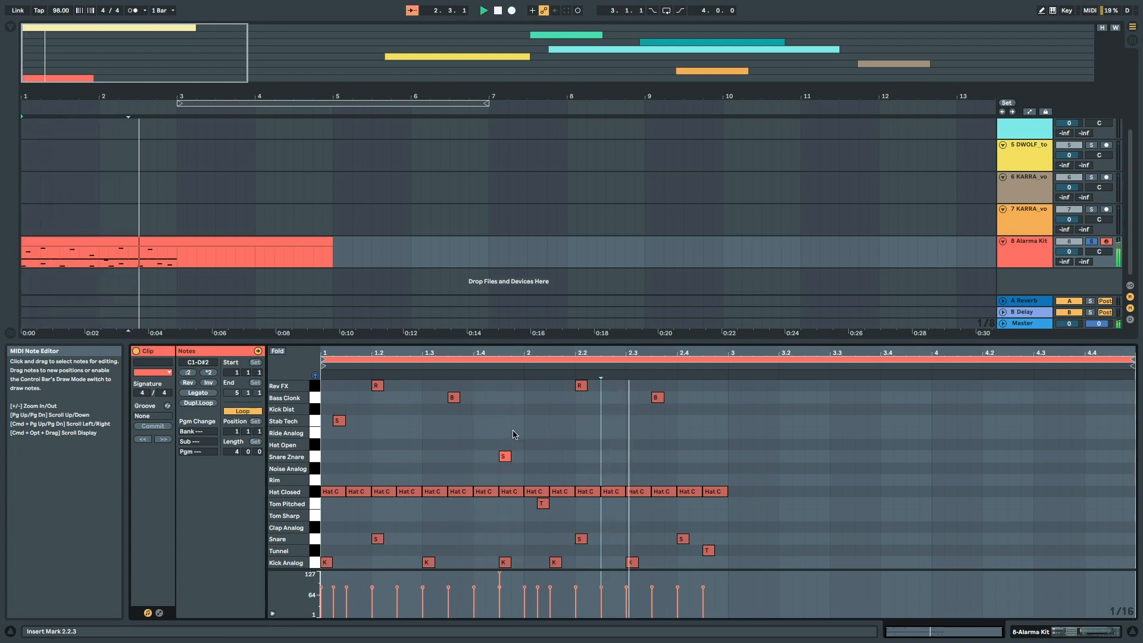
left_click(1092, 243)
key("space")
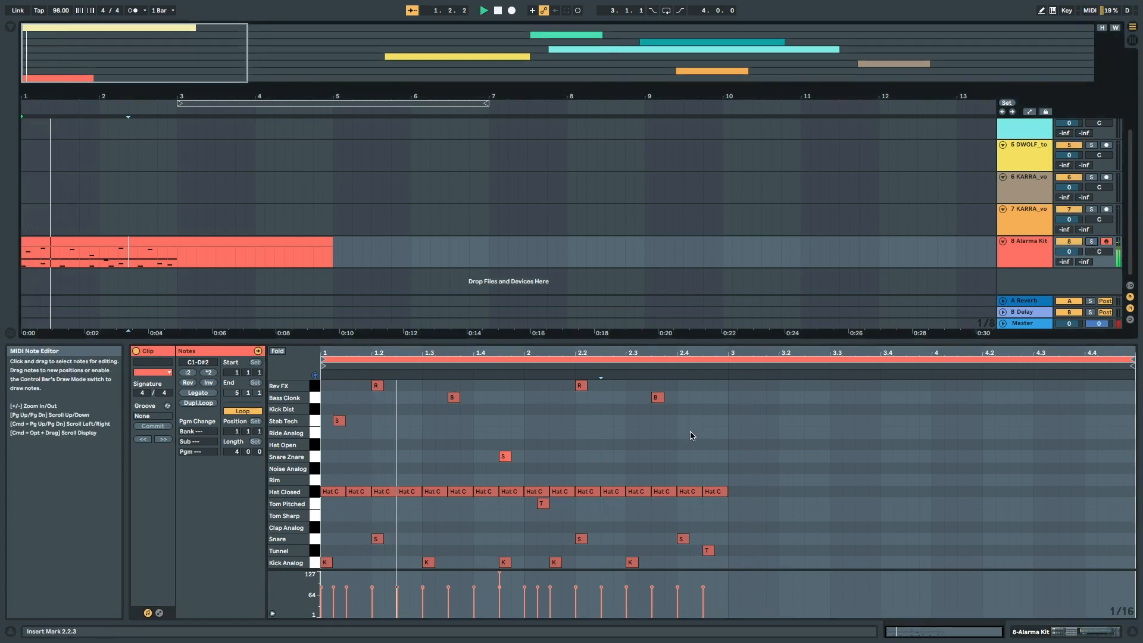
key("space")
Shorten the Alarma Kit clip in the arrangement to two bars, ending at bar 3
left_click(206, 242)
left_click_drag(335, 251, 177, 252)
left_click(116, 241)
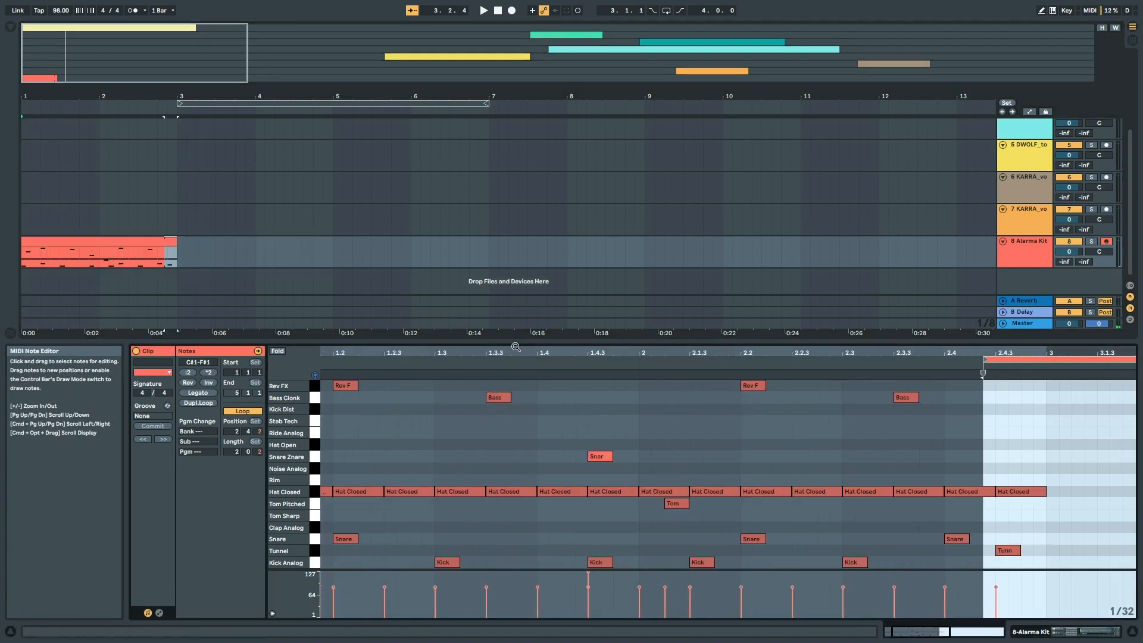
Set the clip's loop brace to span from bar 1 to bar 3 and play the loop
left_click_drag(515, 351, 516, 325)
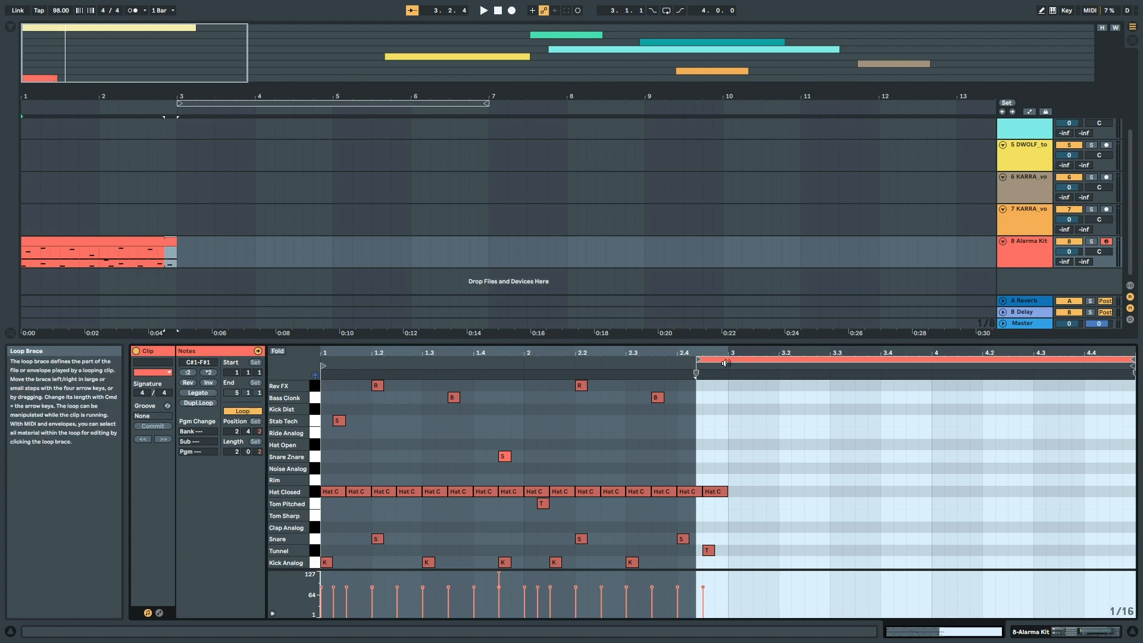
left_click(323, 360)
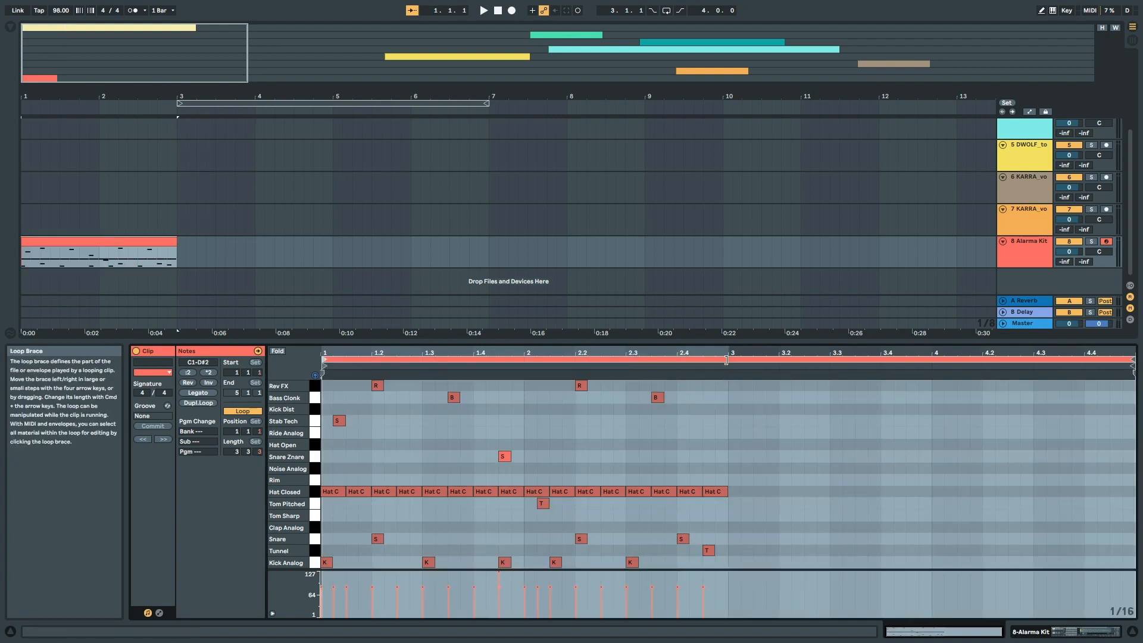
left_click_drag(726, 360, 733, 411)
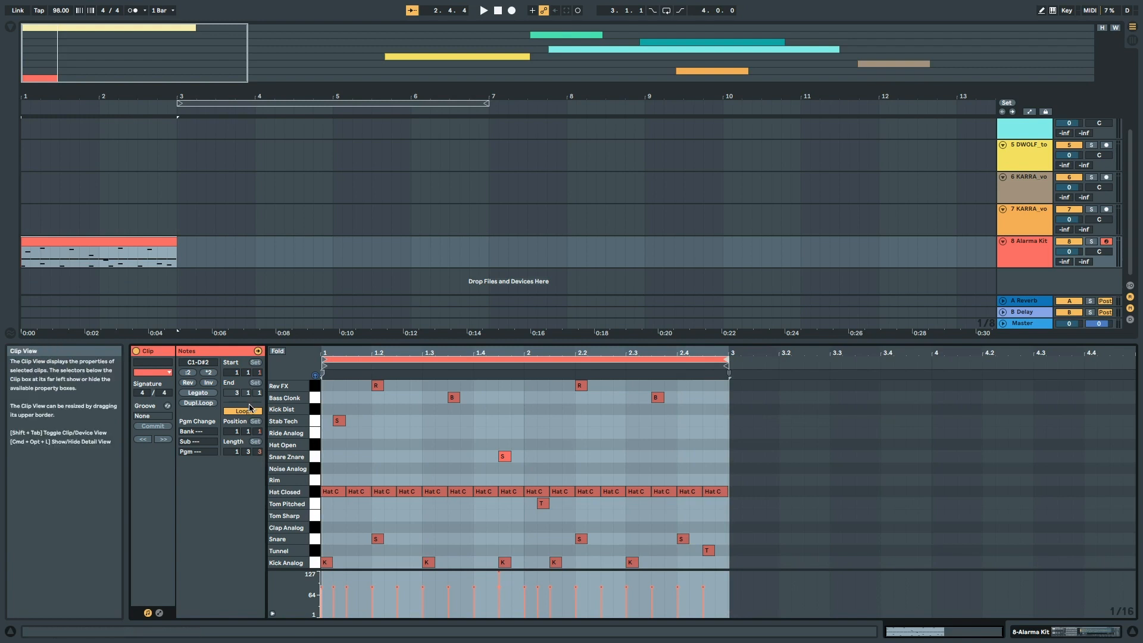
key("space")
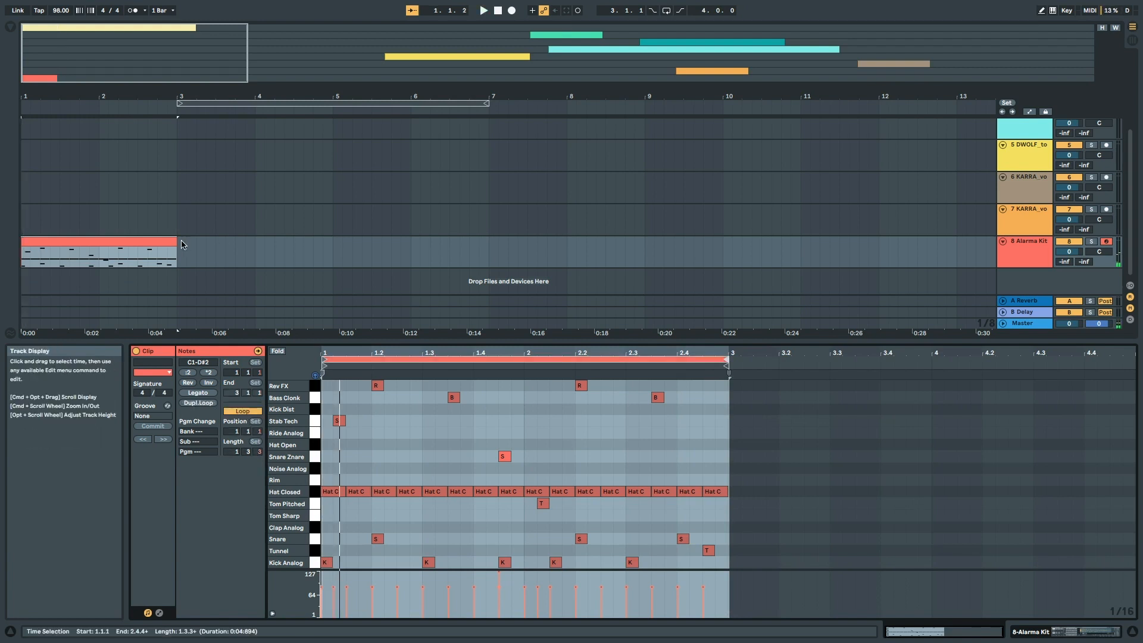
Extend the looped Alarma Kit clip to about bar 12 in the arrangement and play it with the samples
left_click_drag(178, 244, 870, 255)
key("space")
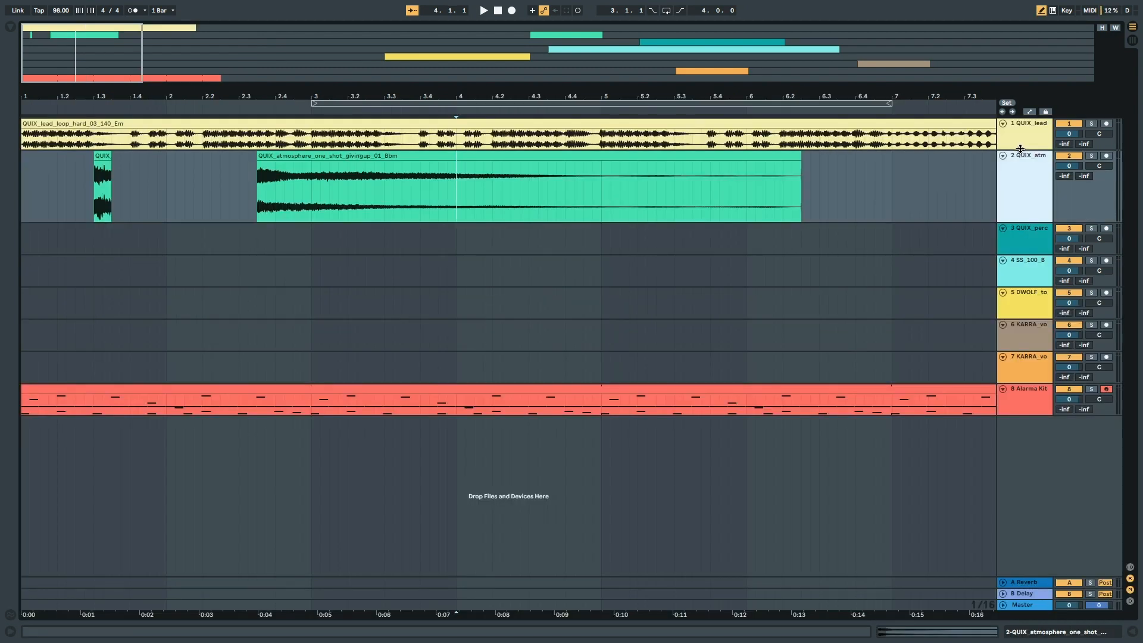
key("space")
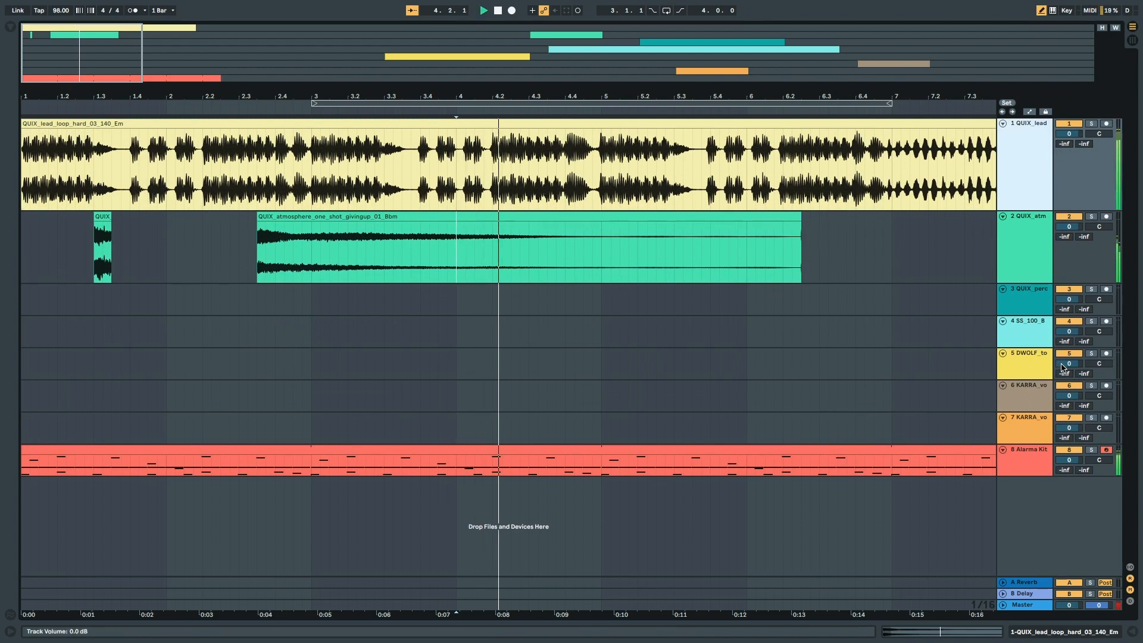
Toggle automation mode to show the automation lanes on the arrangement tracks
key("a")
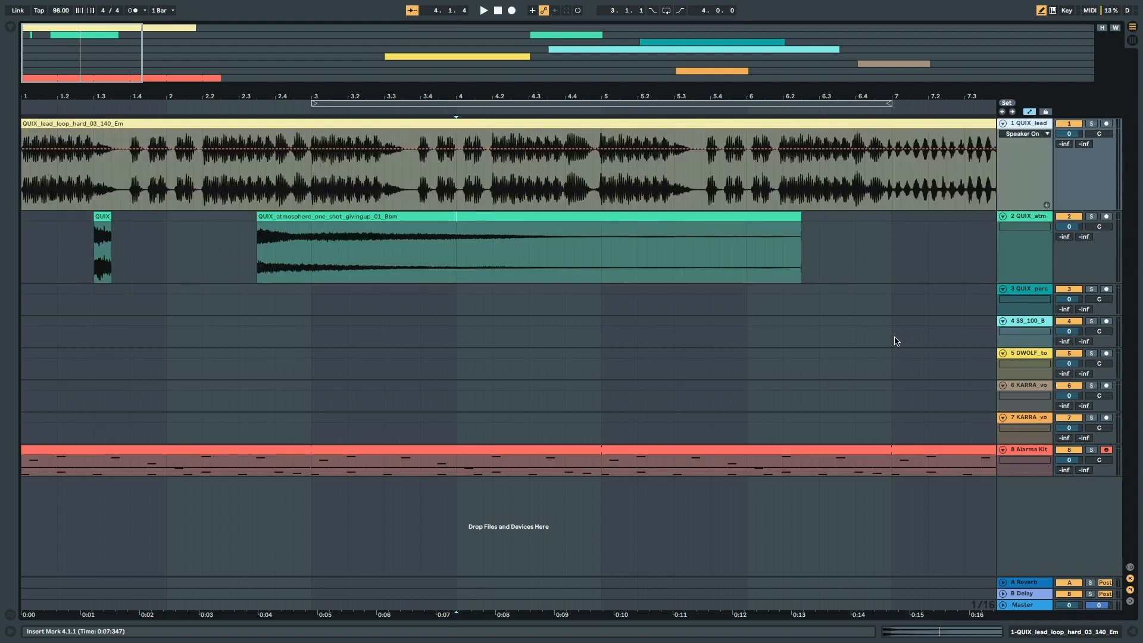
key("a")
key("a")
key("a")
key("a")
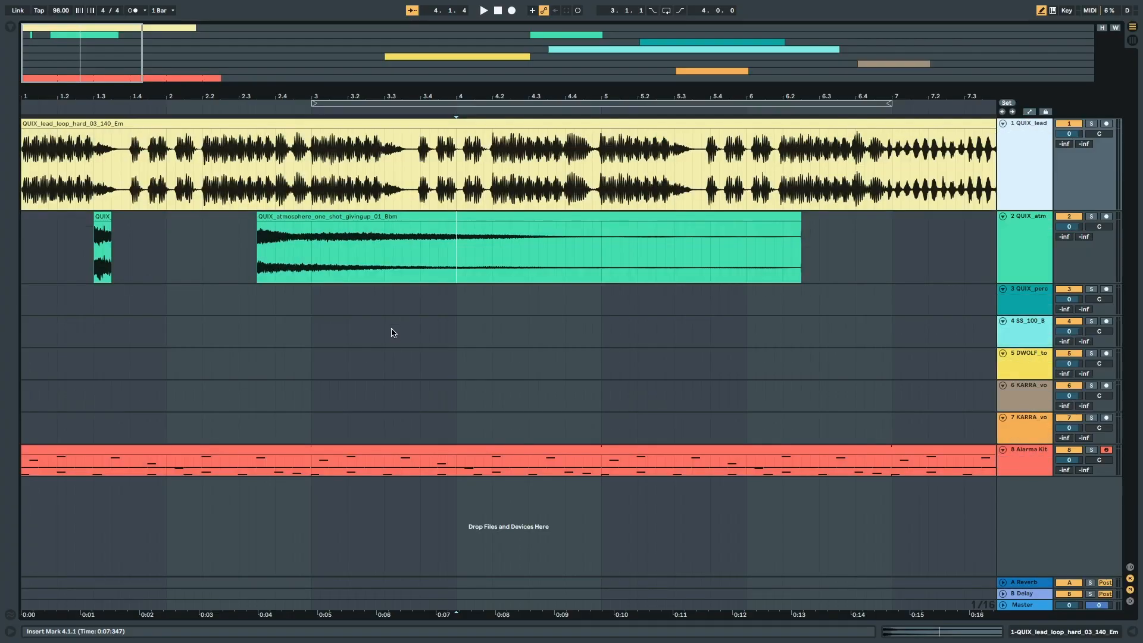
key("a")
key("a")
key("a")
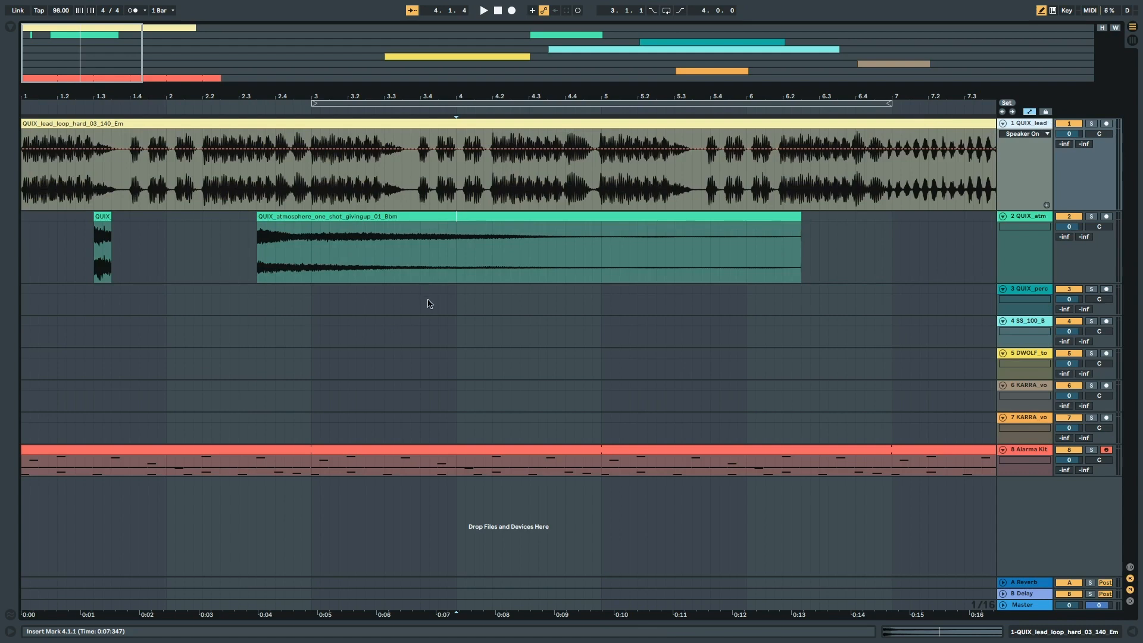
Show the browser and add the Auto Filter audio effect to the QUIX_lead track
key("super+alt+b")
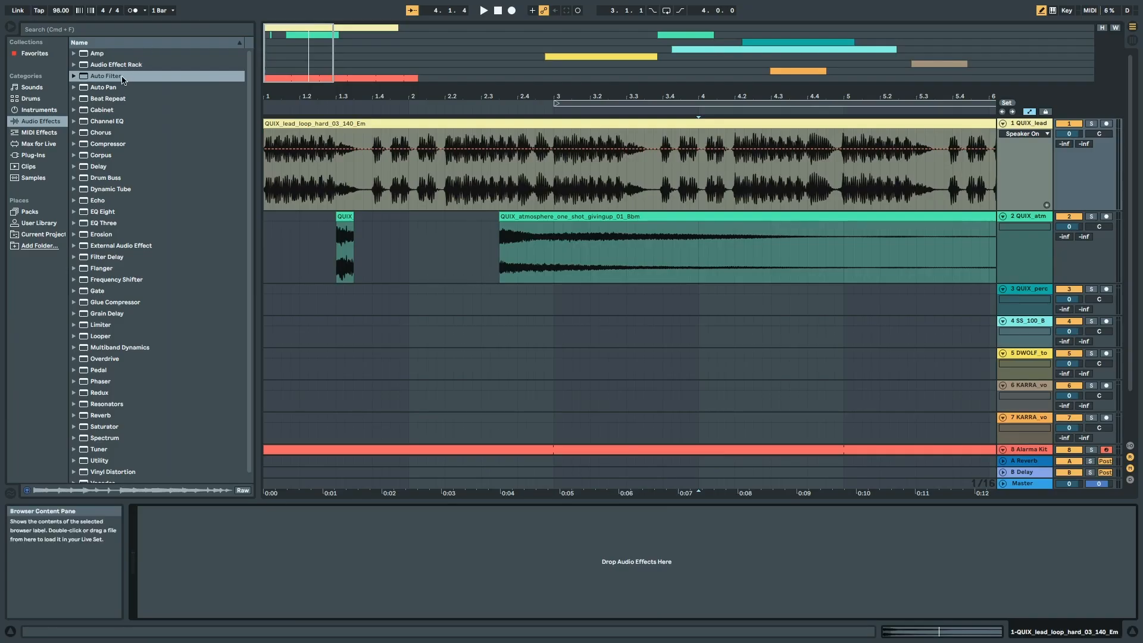
left_click(124, 78)
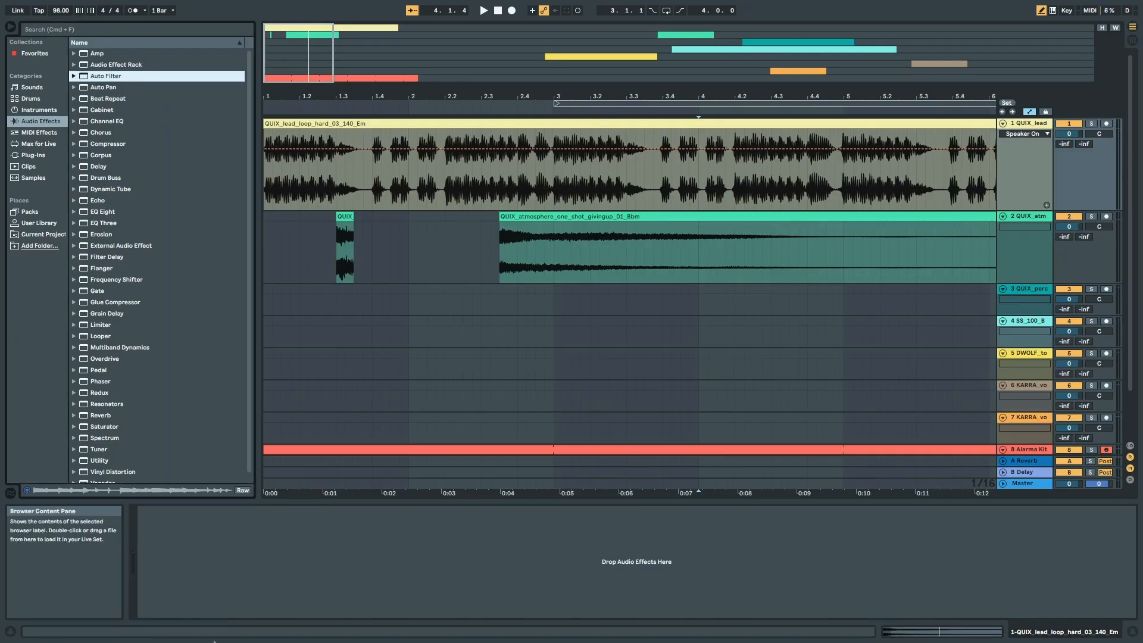
left_click_drag(102, 77, 215, 576)
Show the Auto Filter's Frequency automation on the QUIX_lead track and insert a sine shape over bar 1
left_click_drag(310, 552, 310, 544)
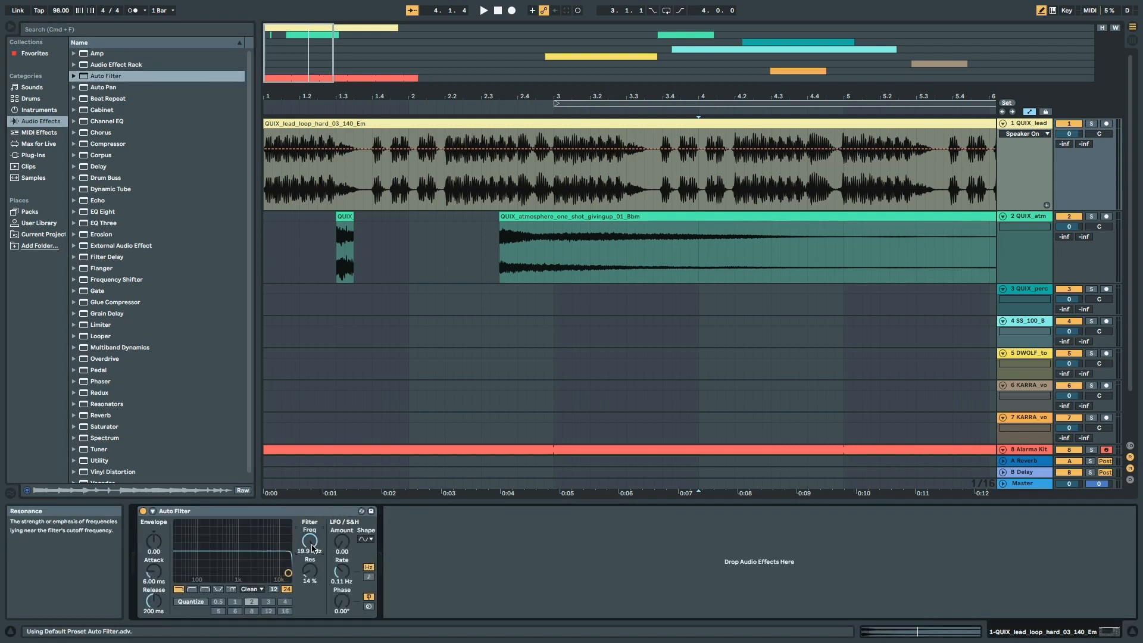
right_click(313, 546)
left_click(324, 551)
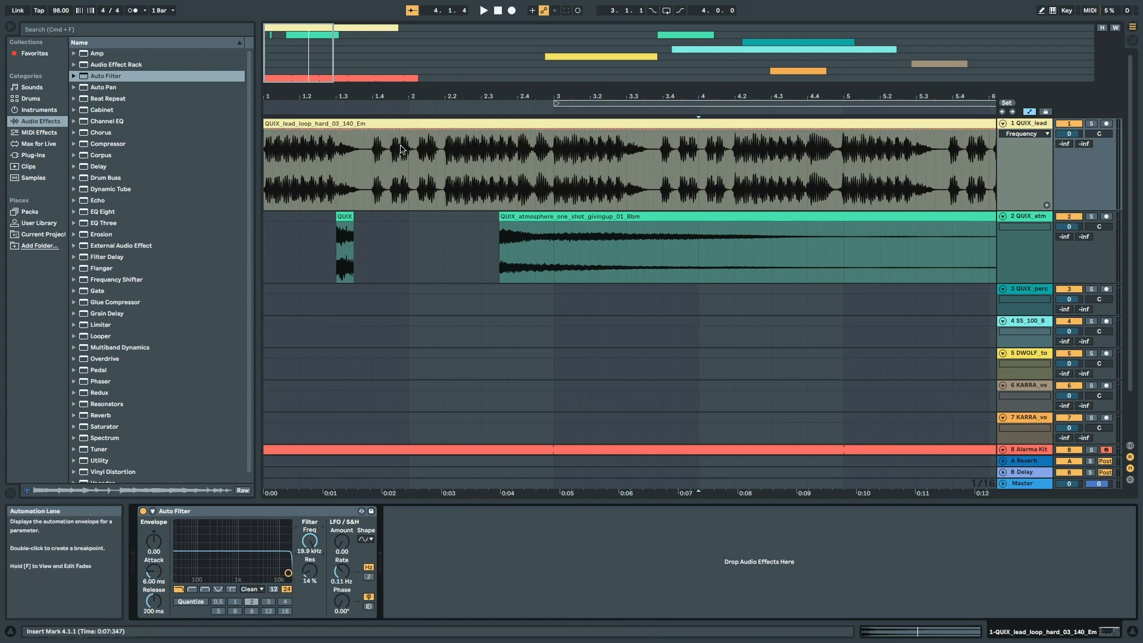
left_click_drag(409, 192, 265, 191)
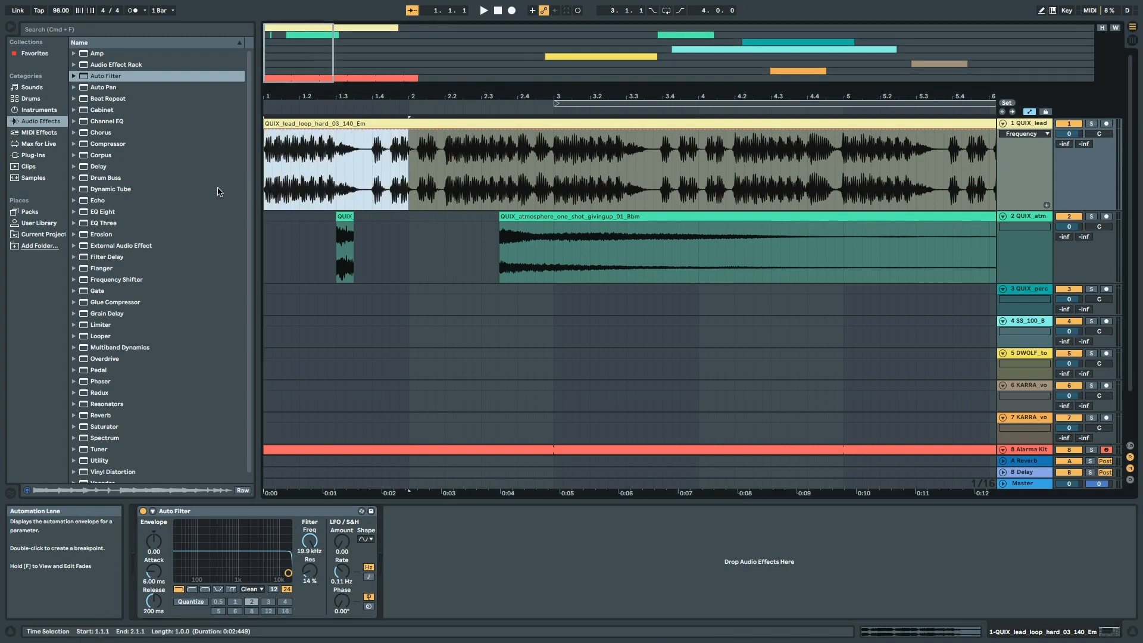
right_click(344, 154)
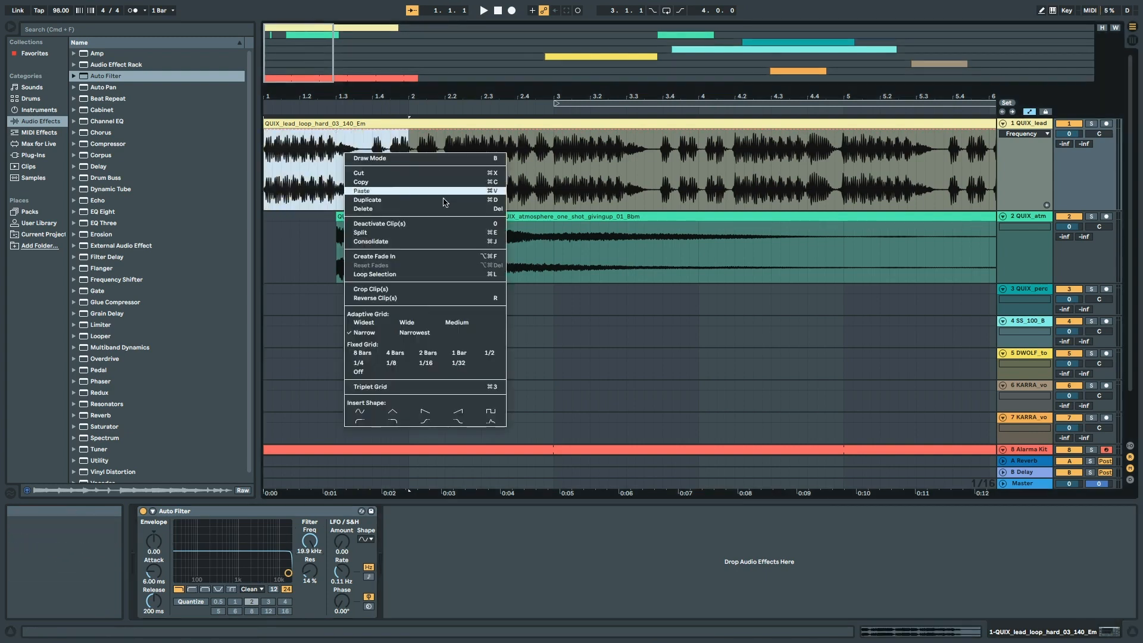
left_click(370, 412)
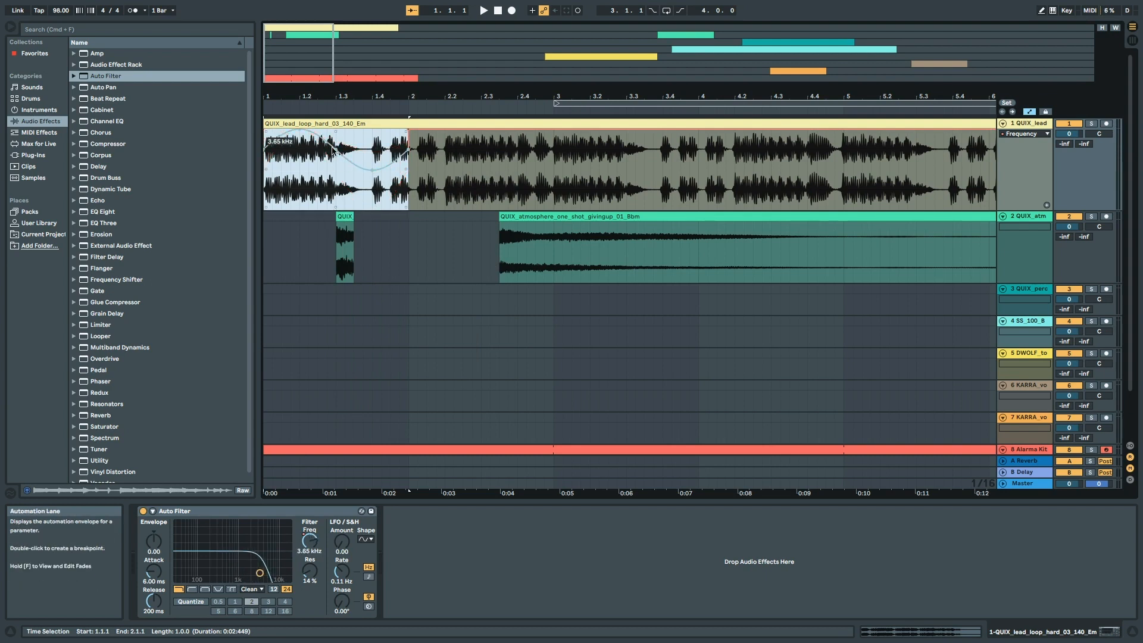
Play the lead track from the start to hear the filter frequency automation in bar 1
key("space")
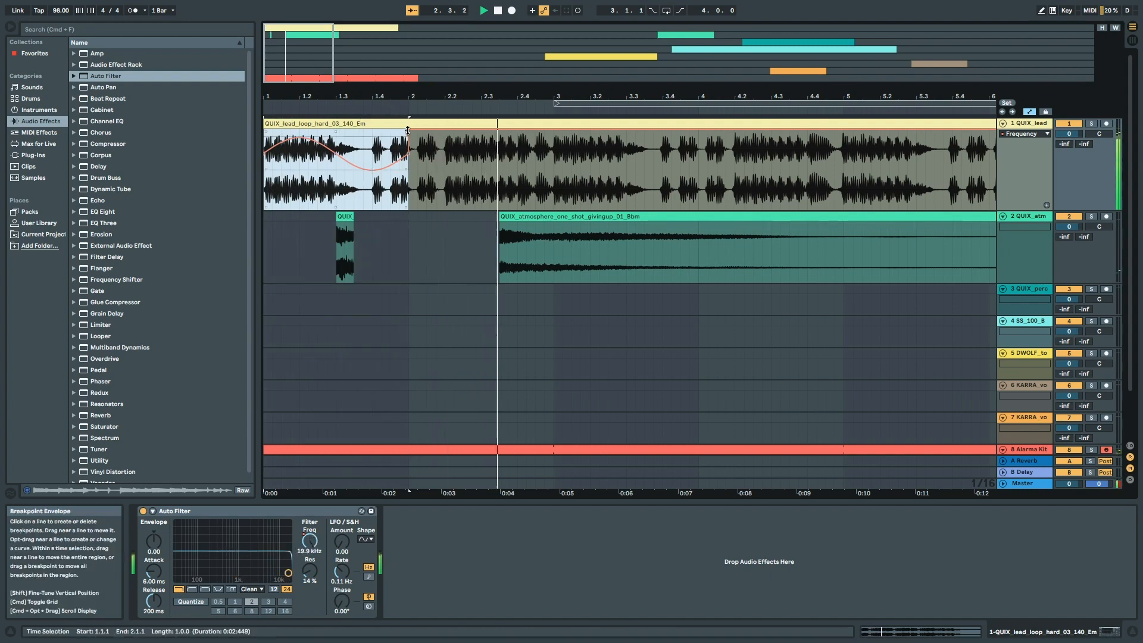
key("space")
key("space")
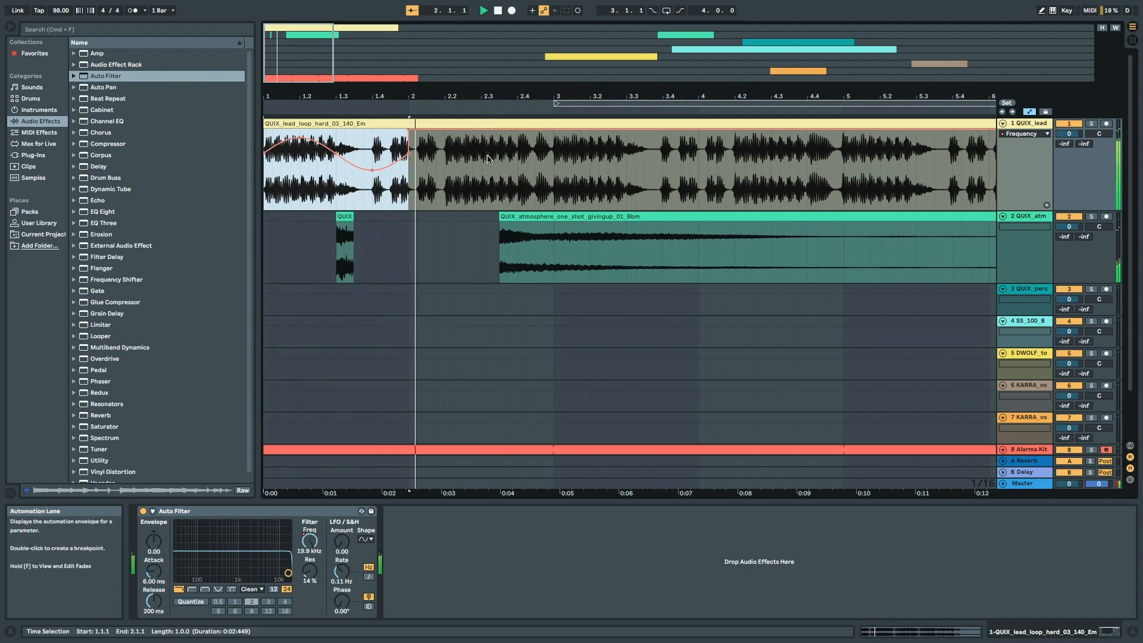
key("space")
key("space")
key("space")
Undo the sine shape in the lead track's Frequency automation
key("super+z")
key("super+z")
key("super+z")
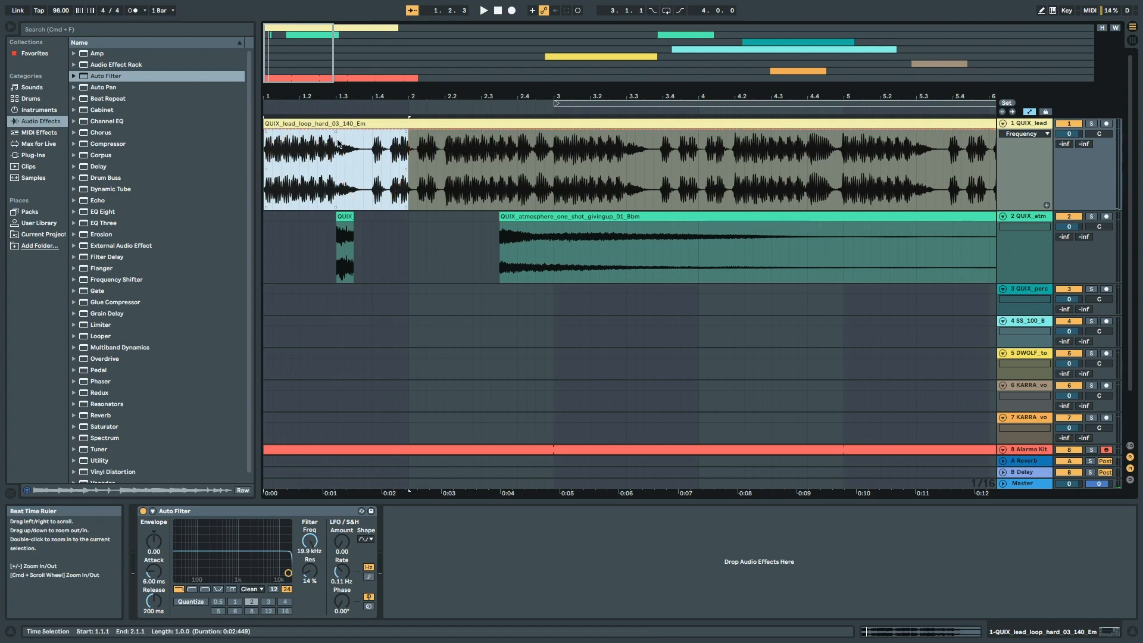
Show the Auto Filter frequency modulation envelope for the QUIX_lead_loop_hard_03_140_Em clip
left_click(429, 124)
right_click(431, 122)
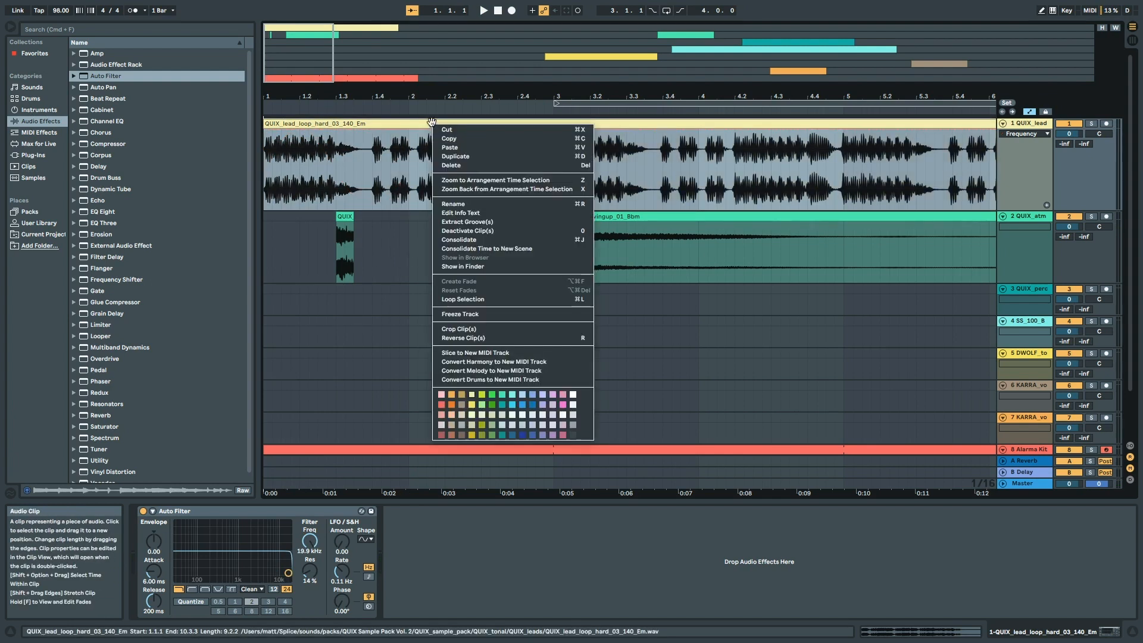
key("Escape")
right_click(311, 542)
left_click(327, 564)
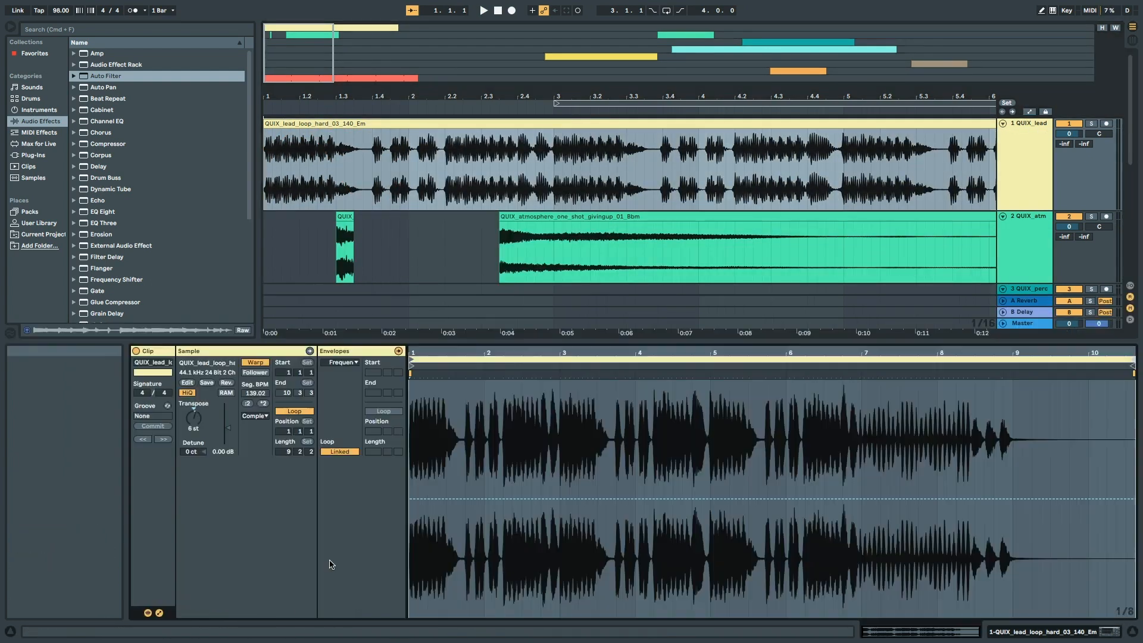
Insert a sine shape over bar 1 of the clip's Frequency modulation envelope and compress it from its upper edge
left_click(526, 438)
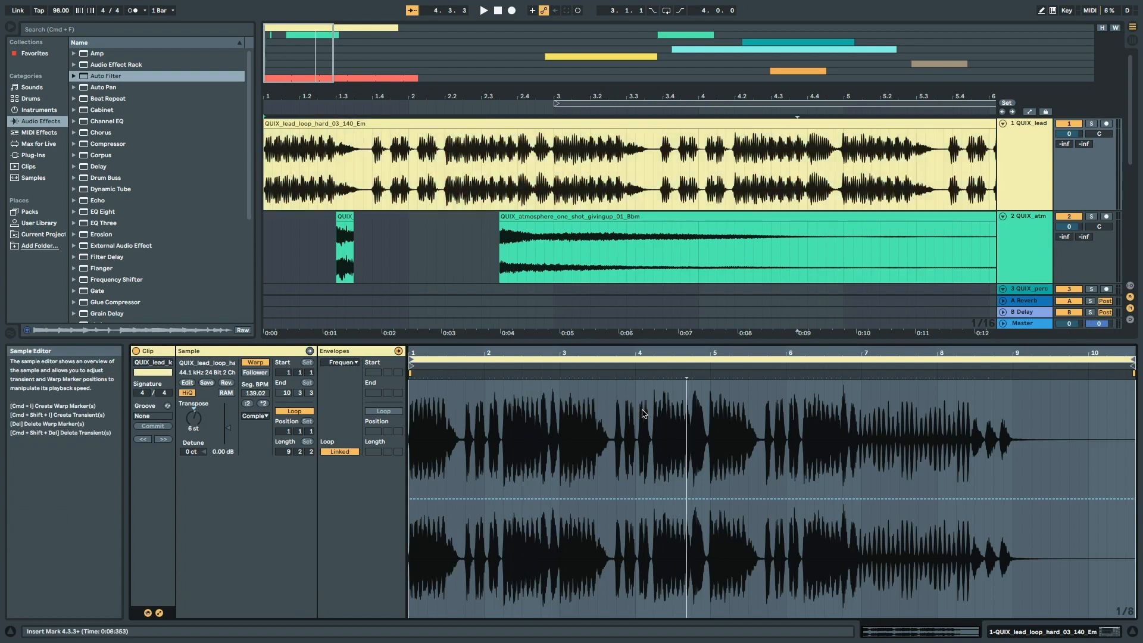
left_click(442, 433)
left_click_drag(411, 444, 486, 479)
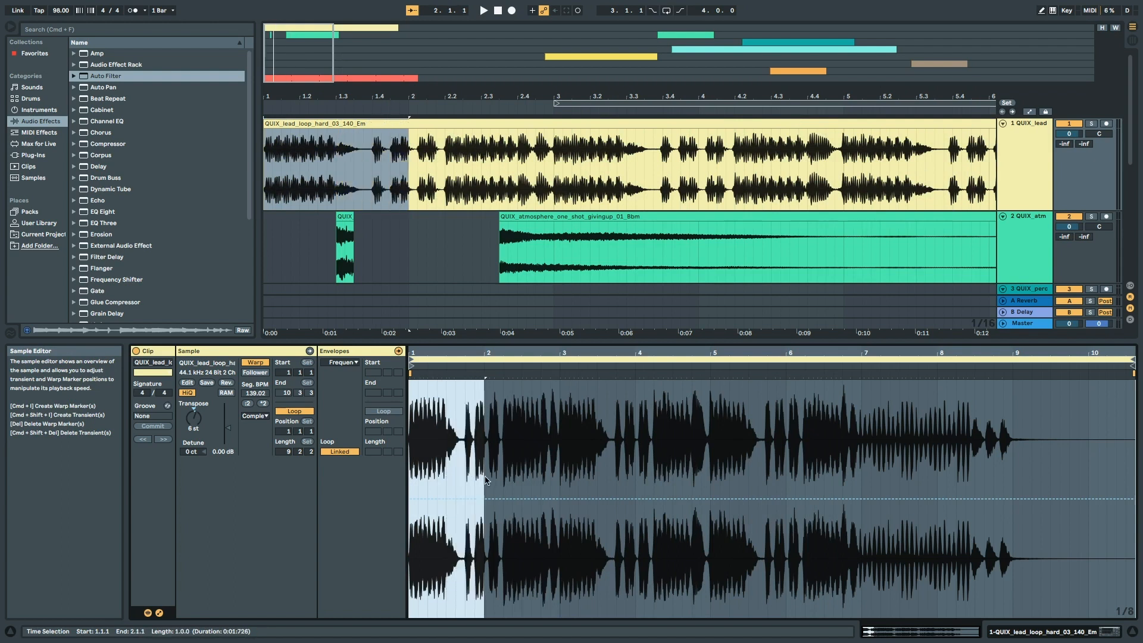
right_click(451, 461)
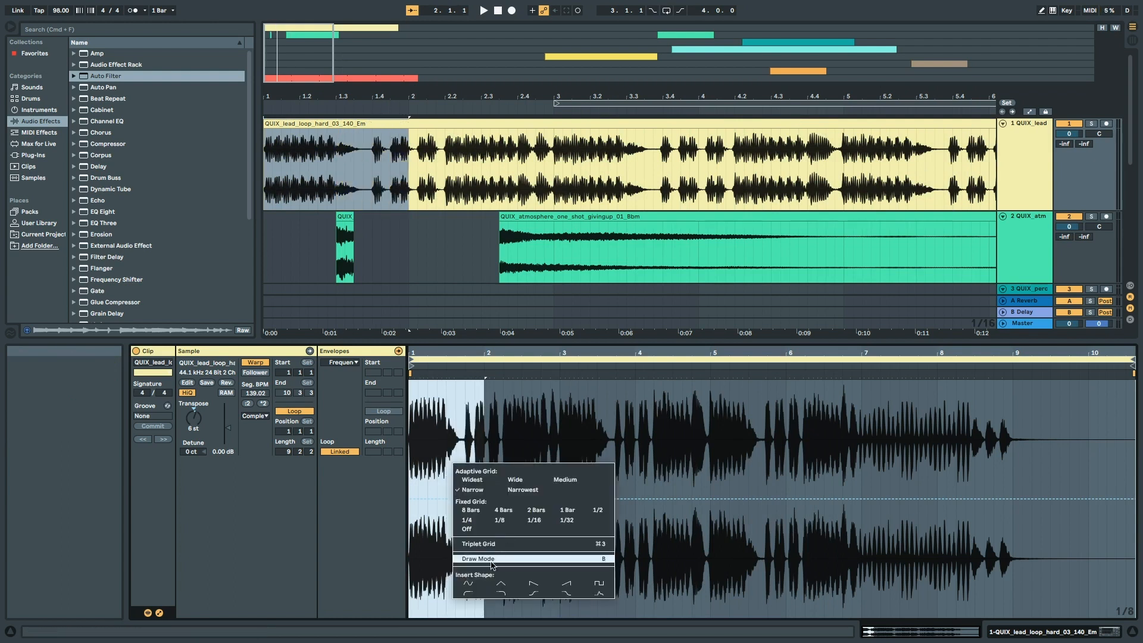
left_click(468, 582)
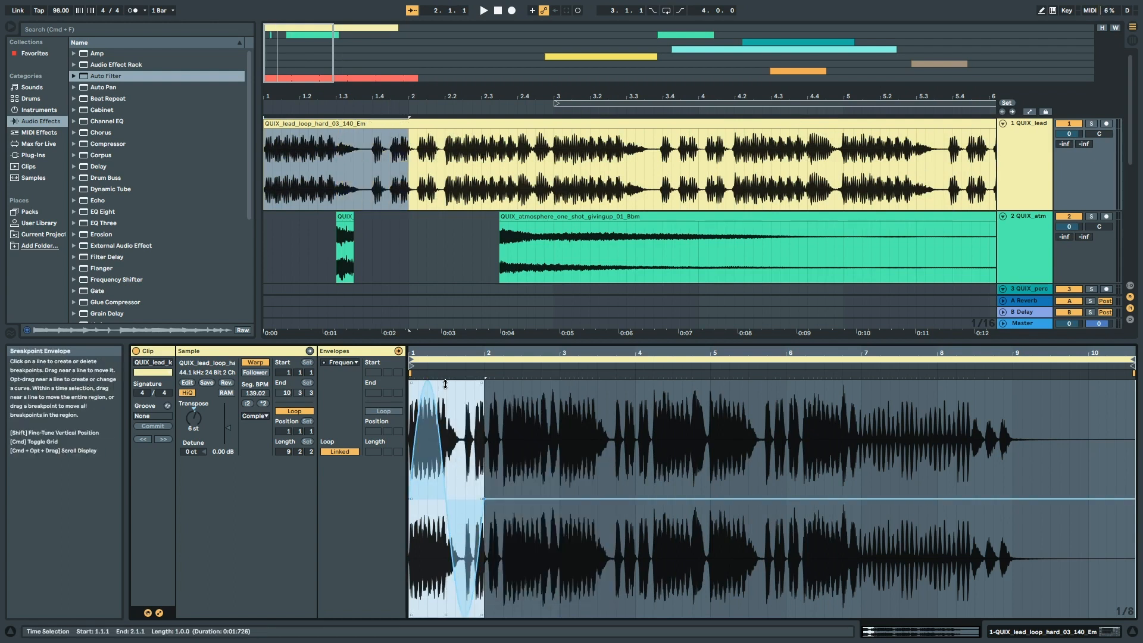
left_click_drag(446, 383, 446, 425)
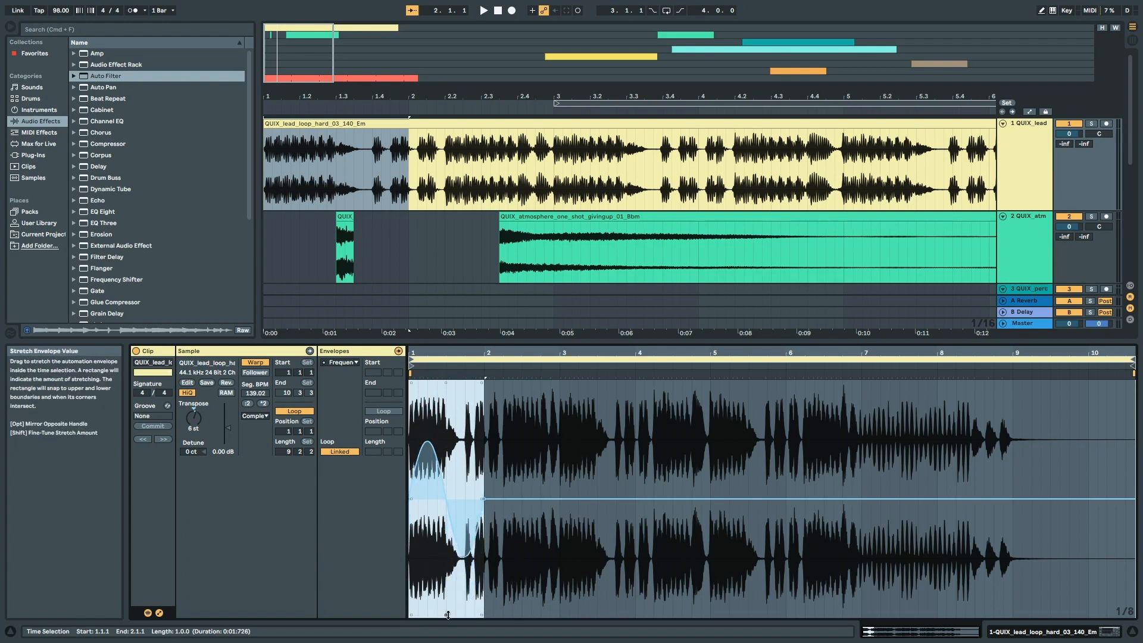
Show the QUIX_lead track's Auto Filter and play the arrangement to hear the clip's frequency modulation
double_click(1017, 155)
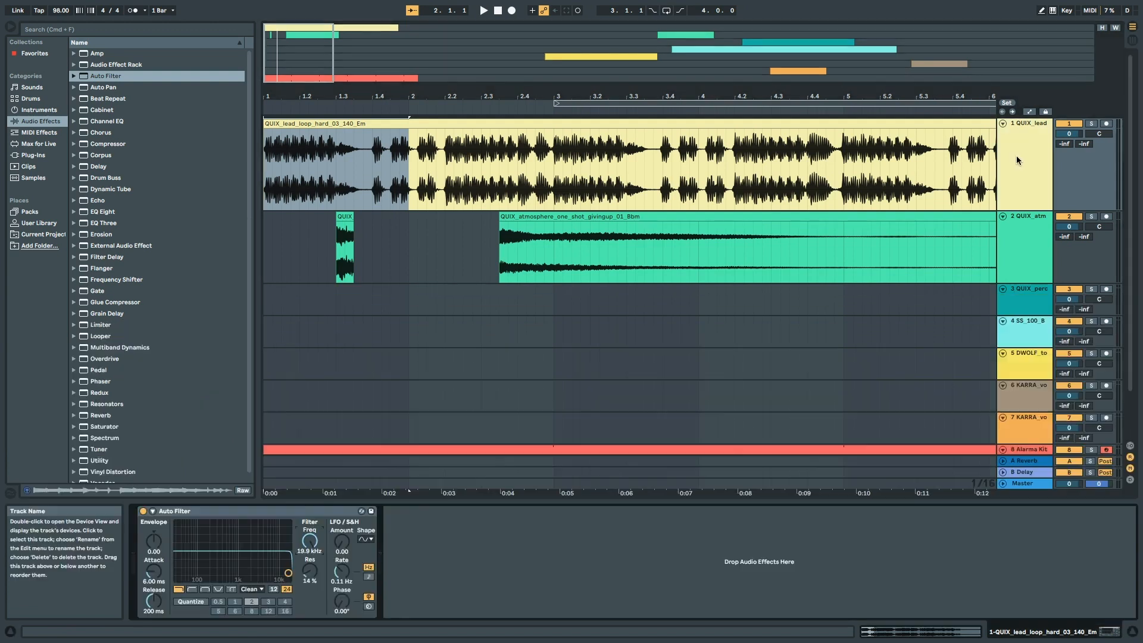
key("space")
key("space")
key("space")
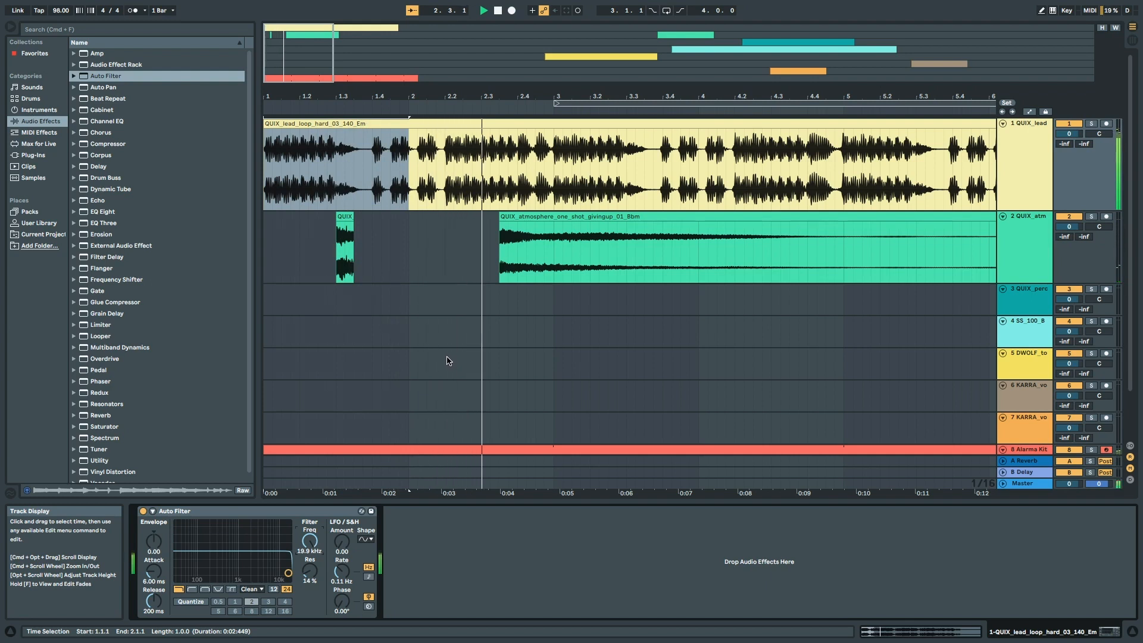
key("space")
key("space")
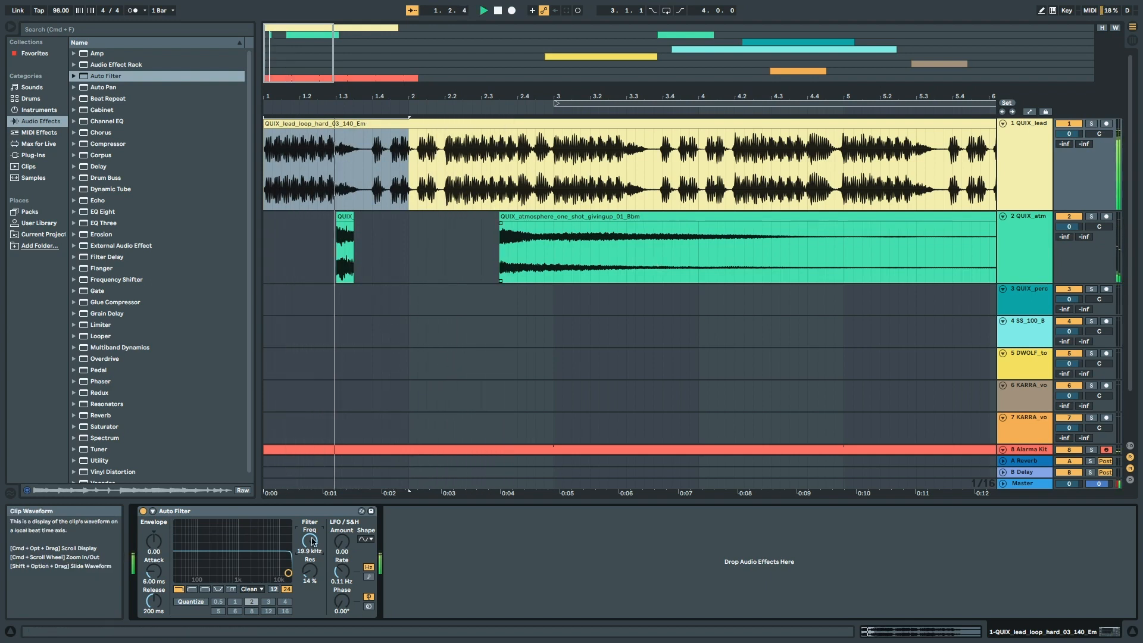
key("space")
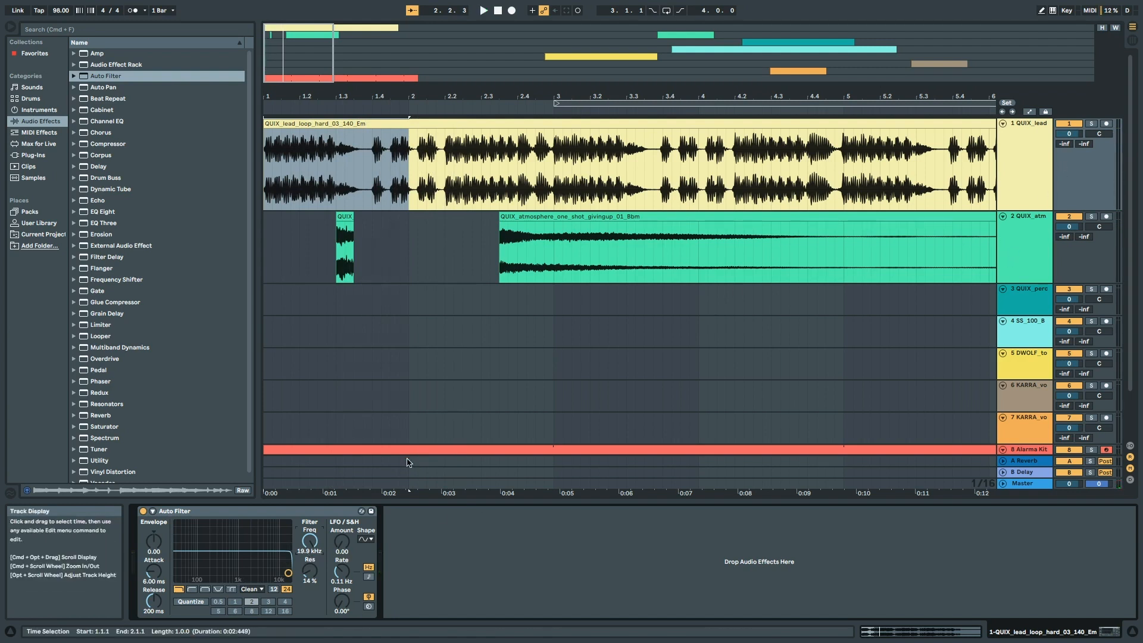
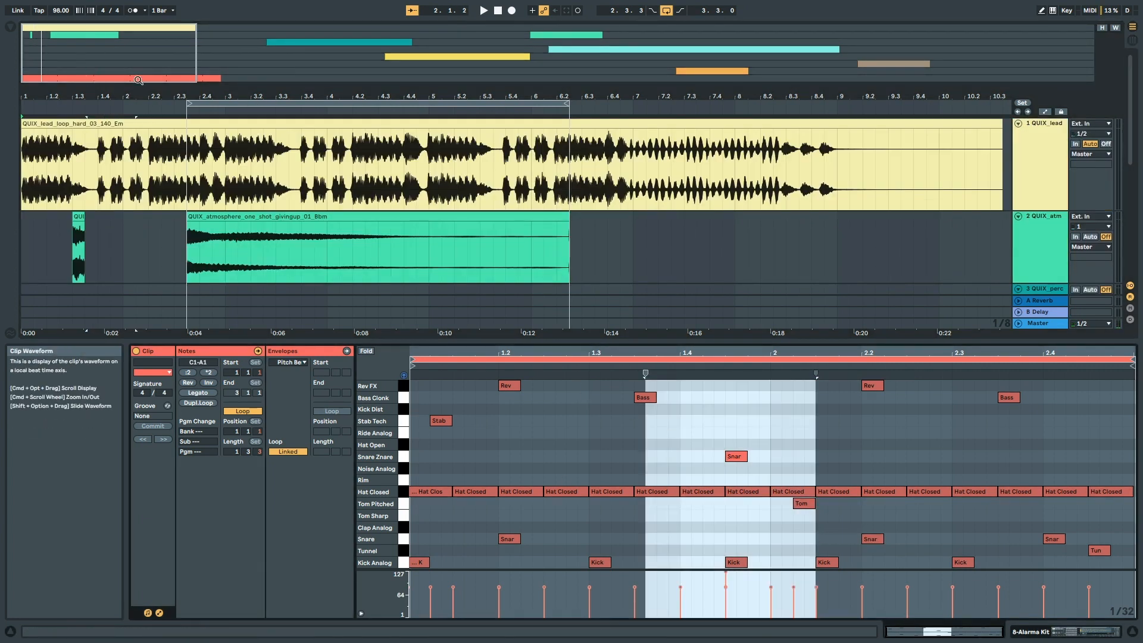
left_click(975, 439)
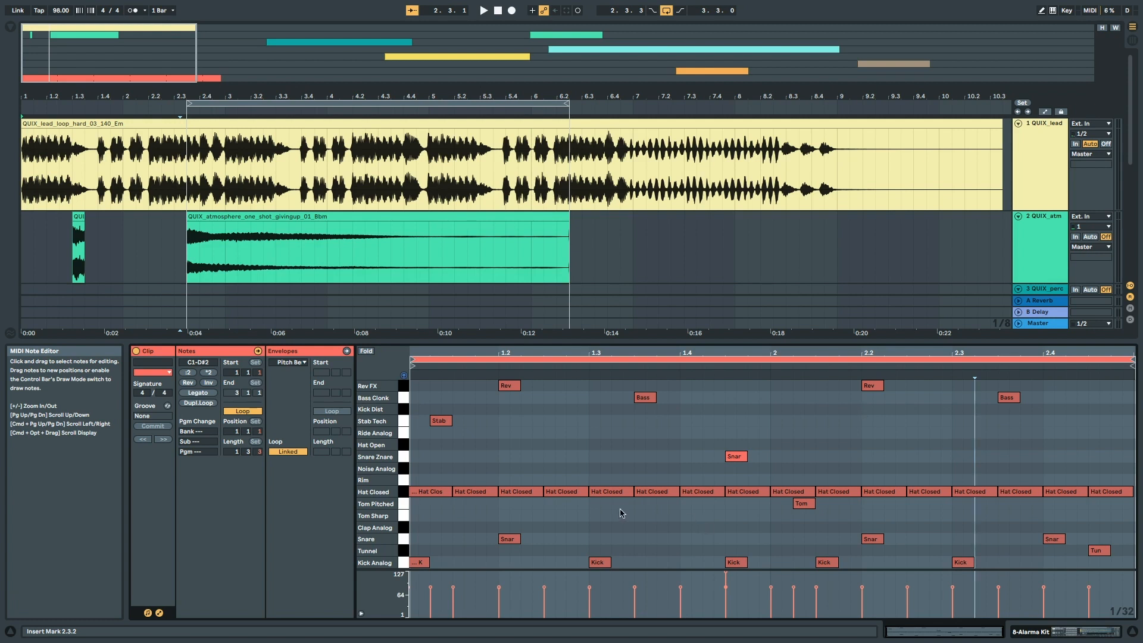
left_click_drag(820, 356, 821, 379)
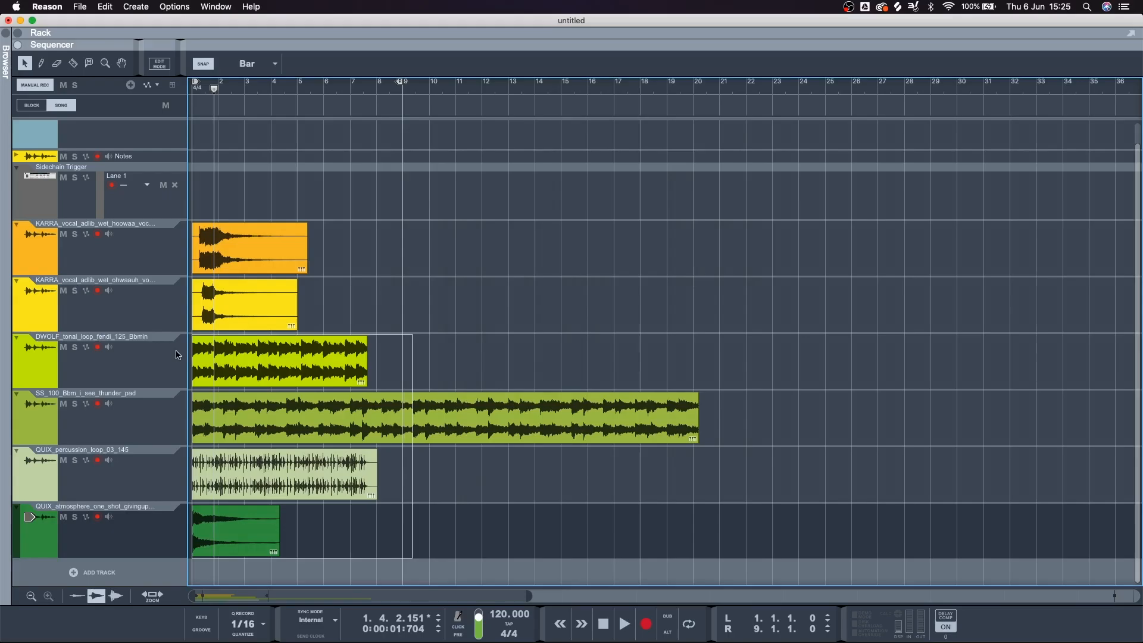
In Reason, move the two KARRA vocal clips and the DWOLF loop to bar 22, and the QUIX percussion and atmosphere clips to bar 27
left_click_drag(414, 386, 197, 218)
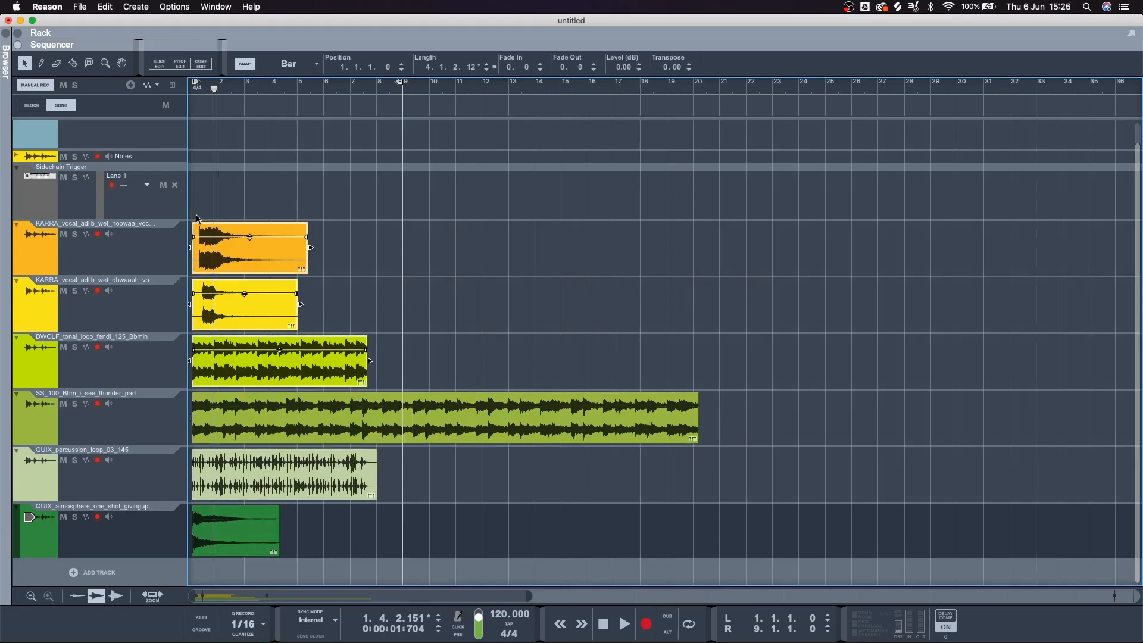
left_click_drag(269, 259, 824, 260)
left_click_drag(317, 542, 904, 486)
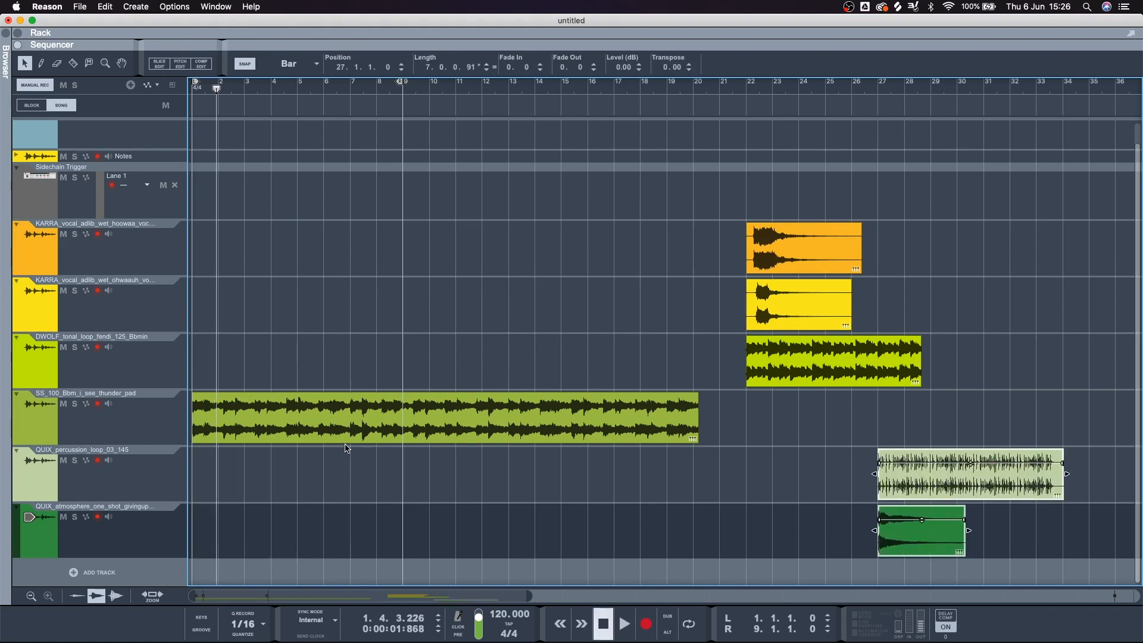
Play the SS_100_Bbm_i_see_thunder_pad clip from the beginning of the song
key("space")
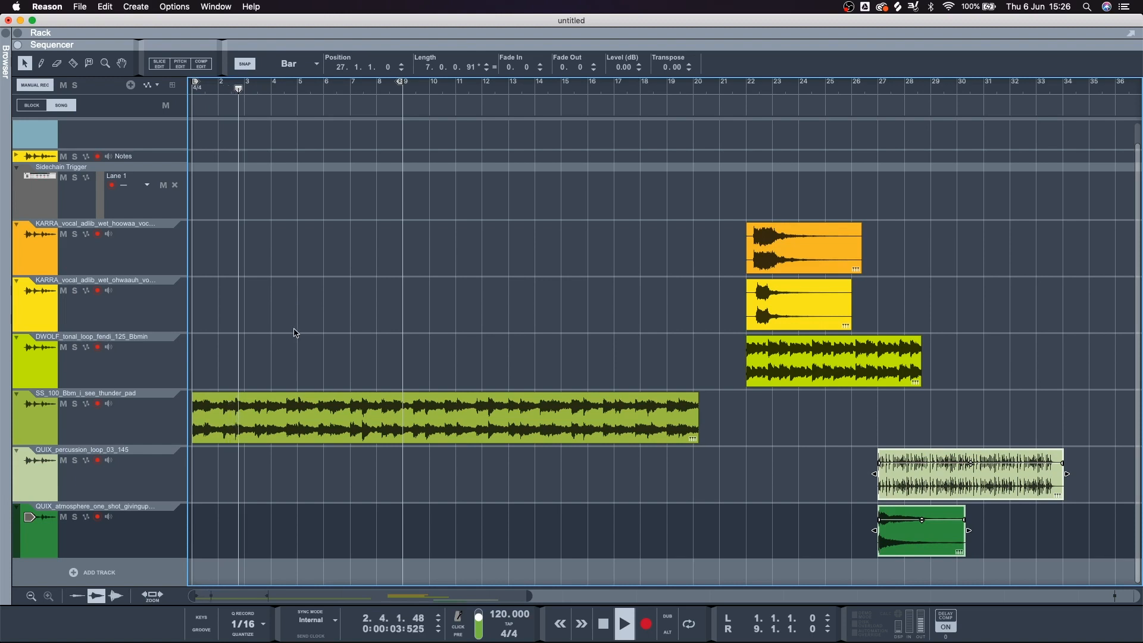
key("space")
key("space")
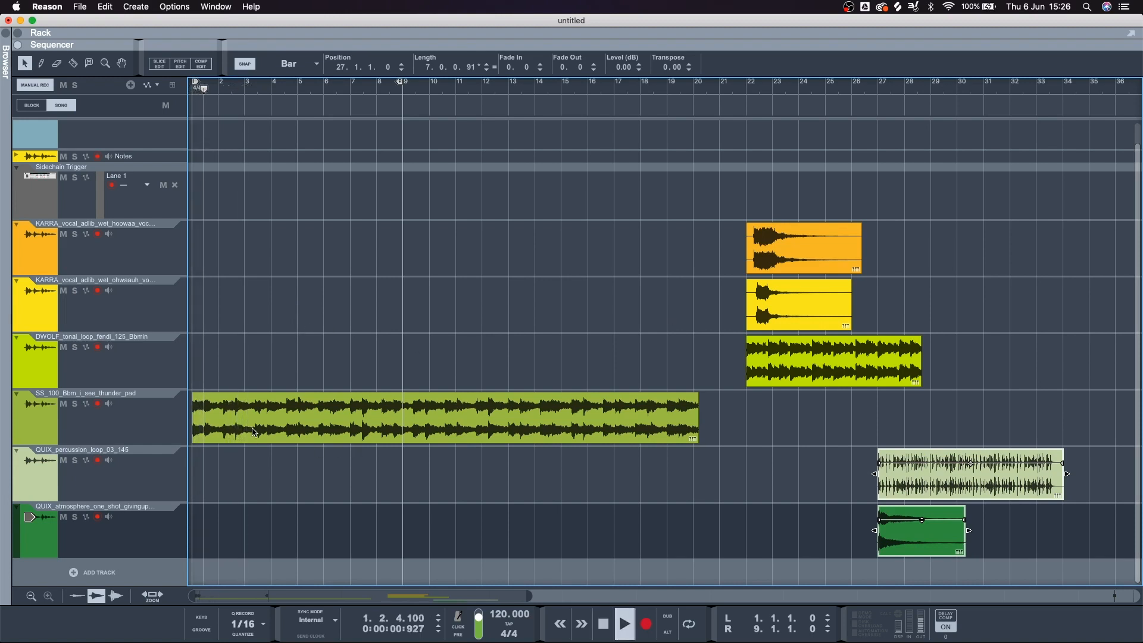
key("space")
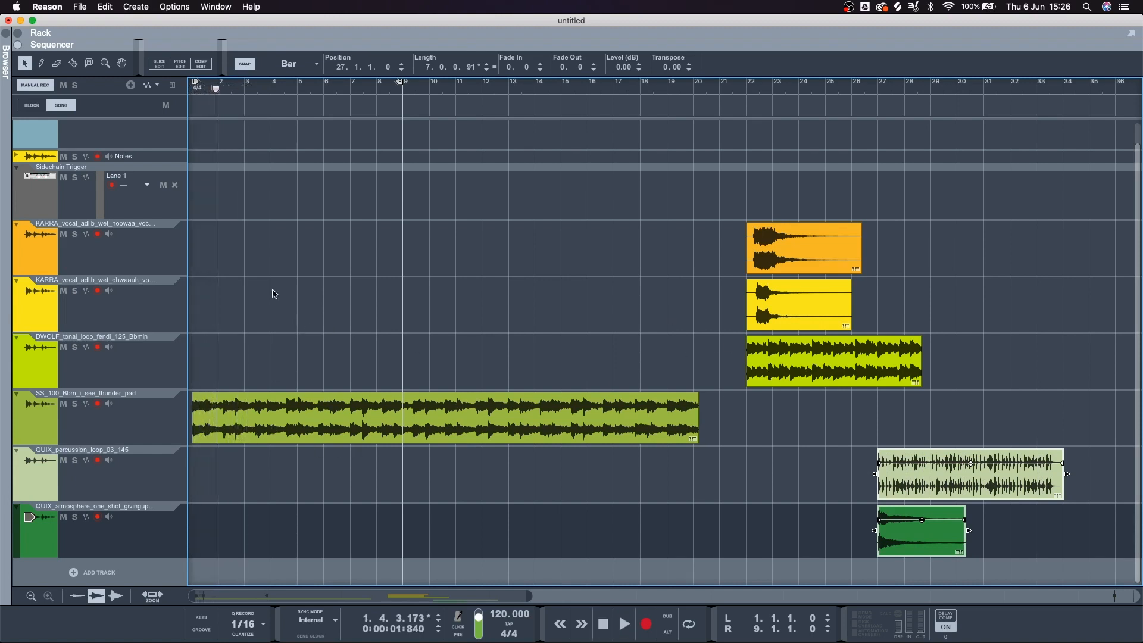
Zoom the sequencer timeline in and out to examine the opening bars of the thunder pad clip
key("h")
key("h")
key("h")
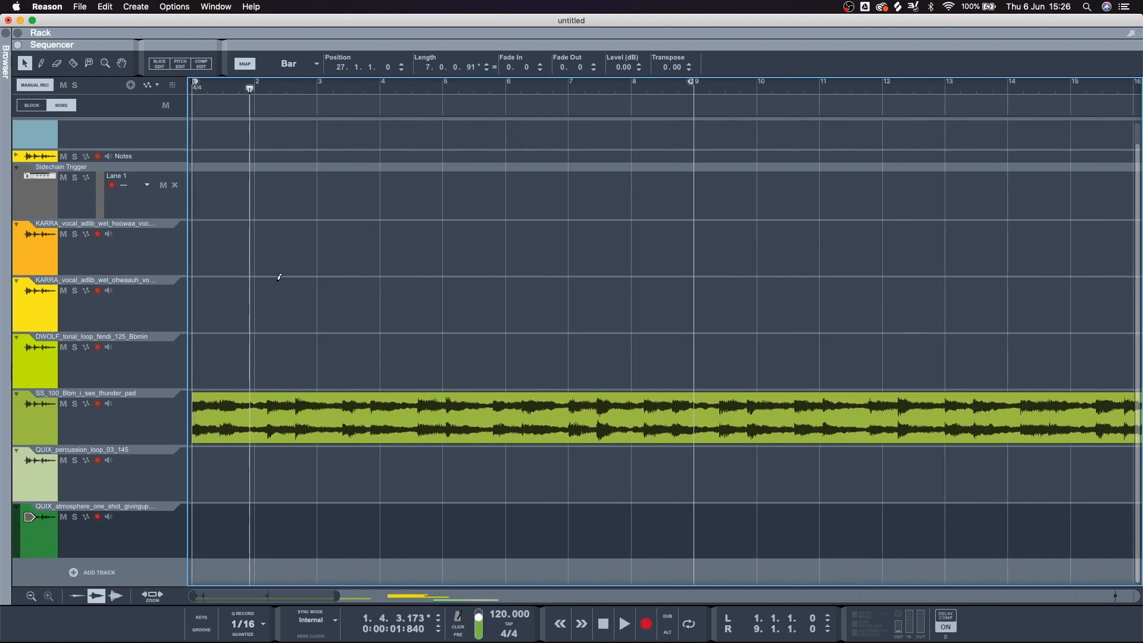
left_click(152, 447)
scroll(143, 385, "up", 2)
scroll(141, 389, "down", 5)
scroll(143, 394, "up", 4)
scroll(141, 390, "down", 4)
scroll(141, 393, "up", 4)
scroll(141, 398, "down", 3)
scroll(141, 399, "up", 4)
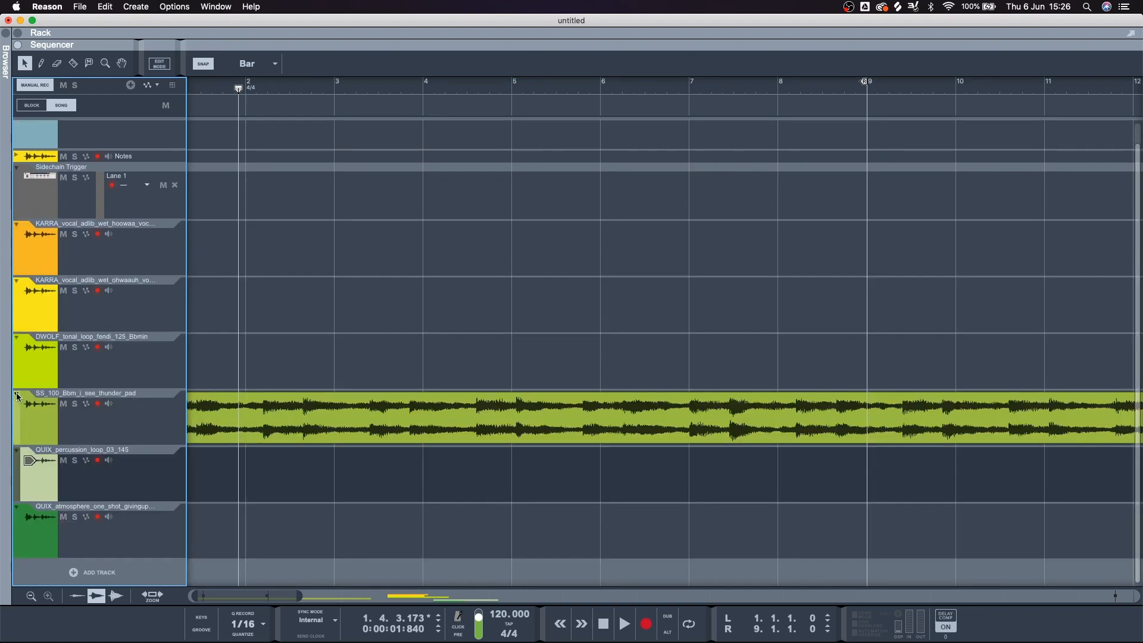
Fold the thunder pad, DWOLF tonal loop and both KARRA vocal tracks in the track list
left_click(18, 395)
left_click(16, 358)
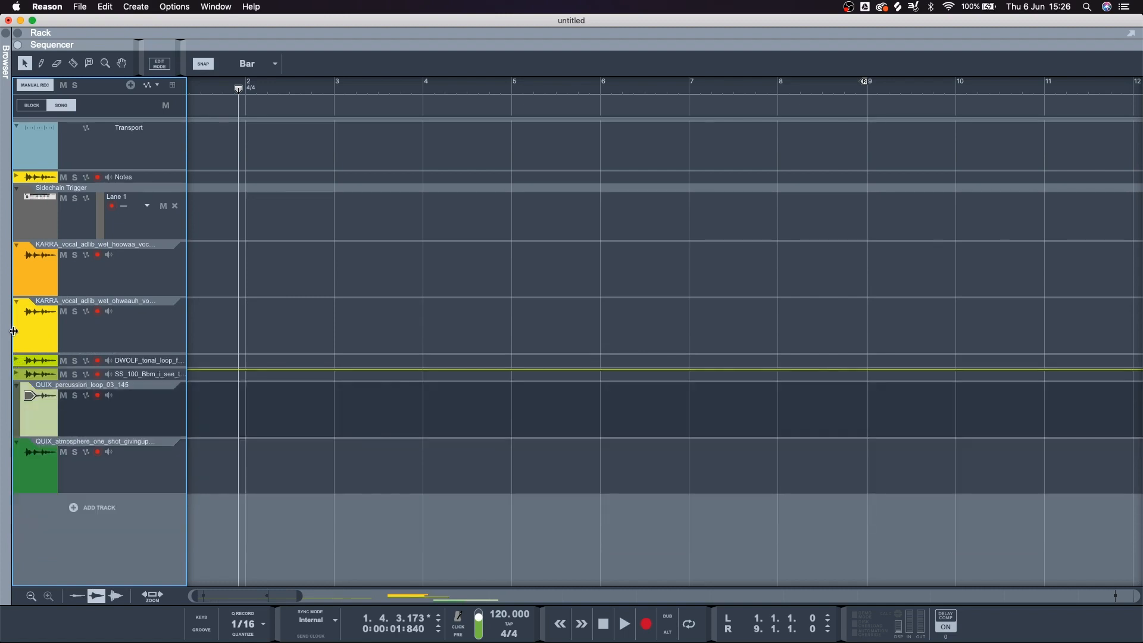
left_click(18, 304)
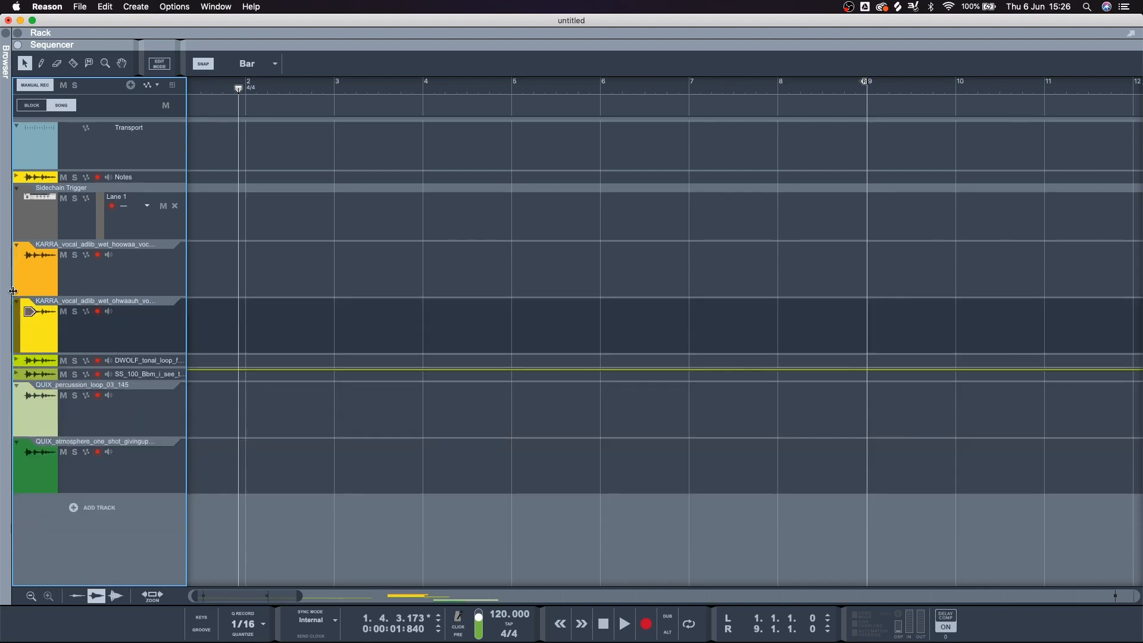
left_click(17, 301)
left_click(16, 245)
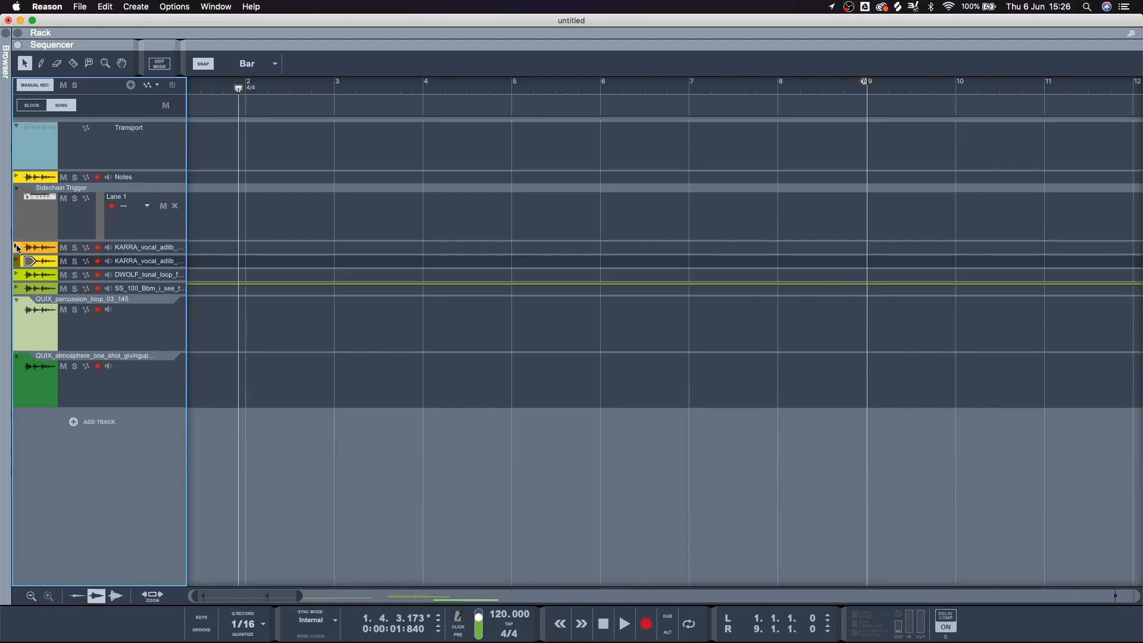
Unfold the two KARRA vocal tracks, the DWOLF tonal loop track and the thunder pad track
left_click(17, 247)
left_click(16, 303)
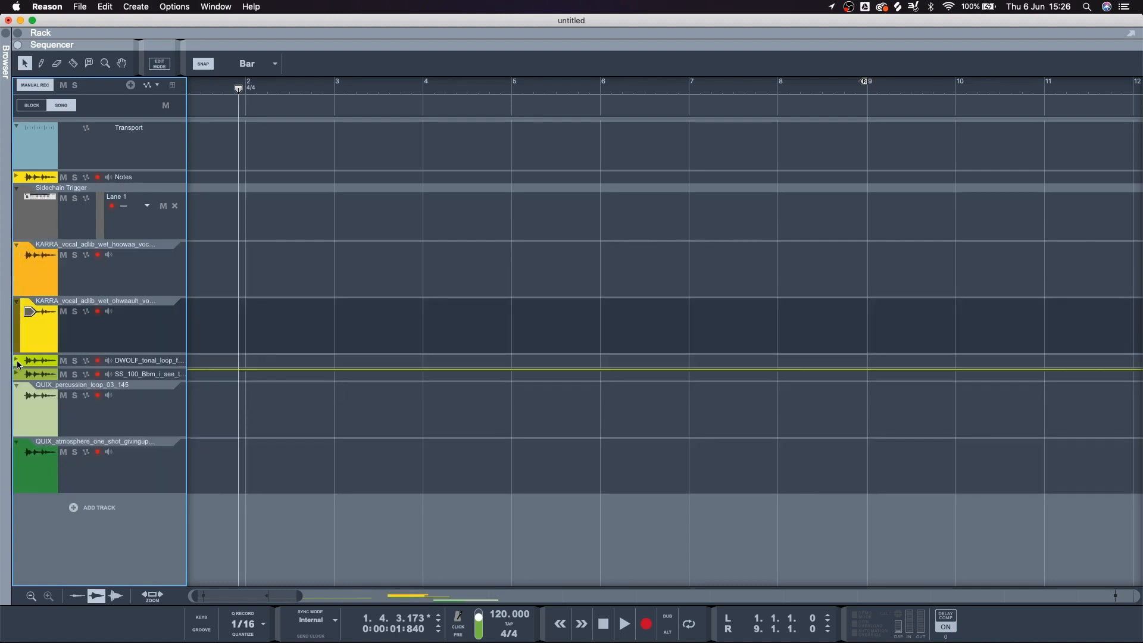
left_click(17, 361)
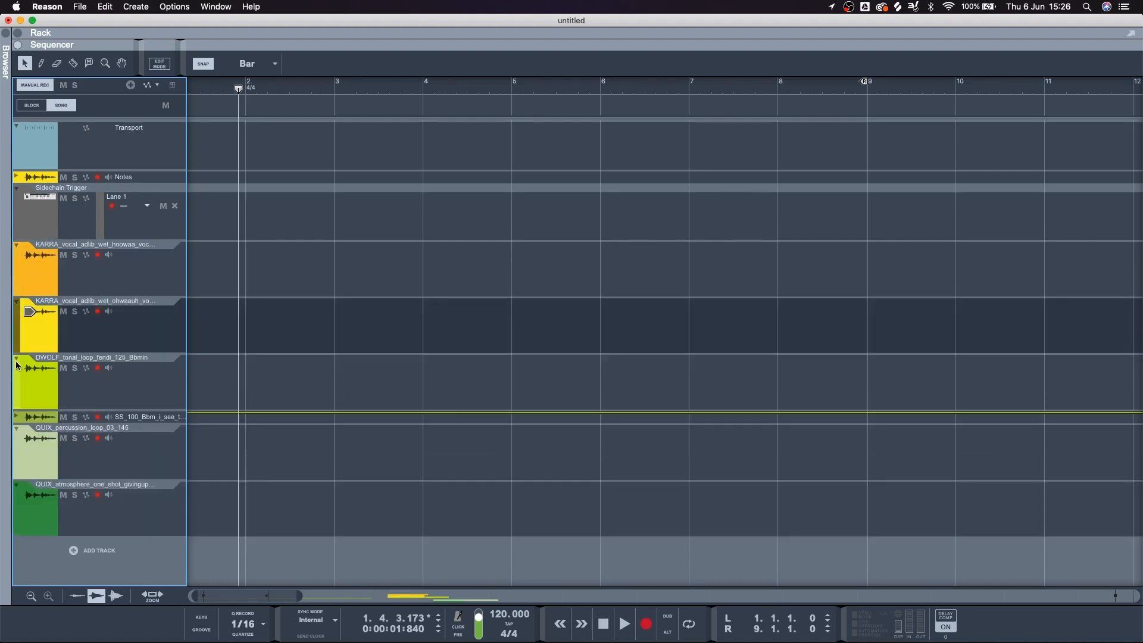
left_click(16, 417)
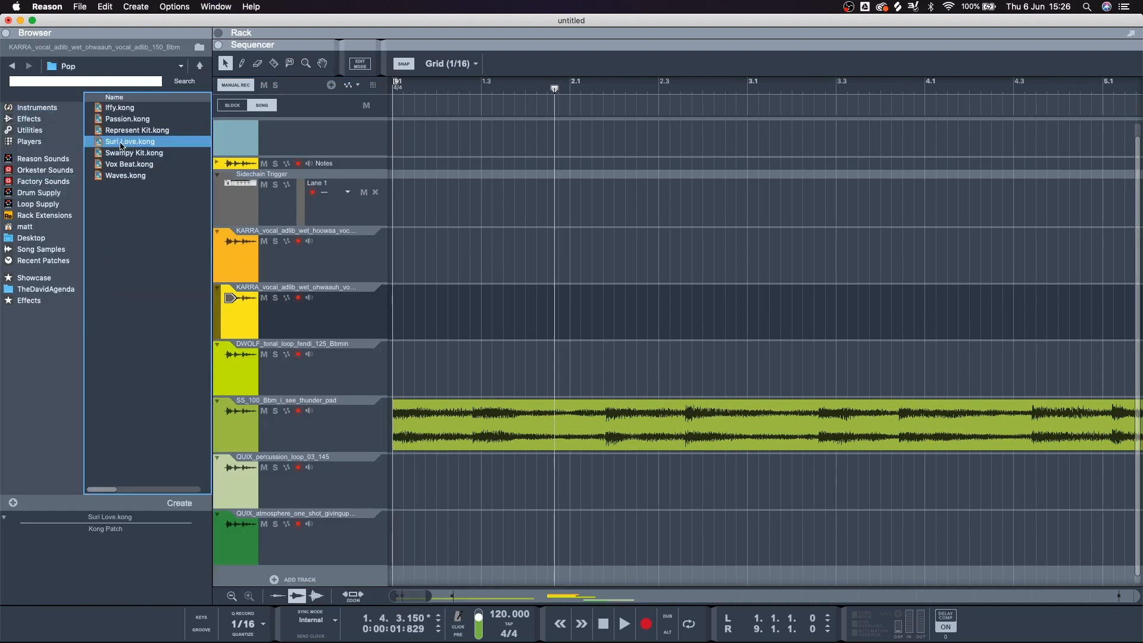
Create a track from the Suri Love.kong patch between the Sidechain Trigger track and the first KARRA vocal track
left_click_drag(301, 179, 269, 233)
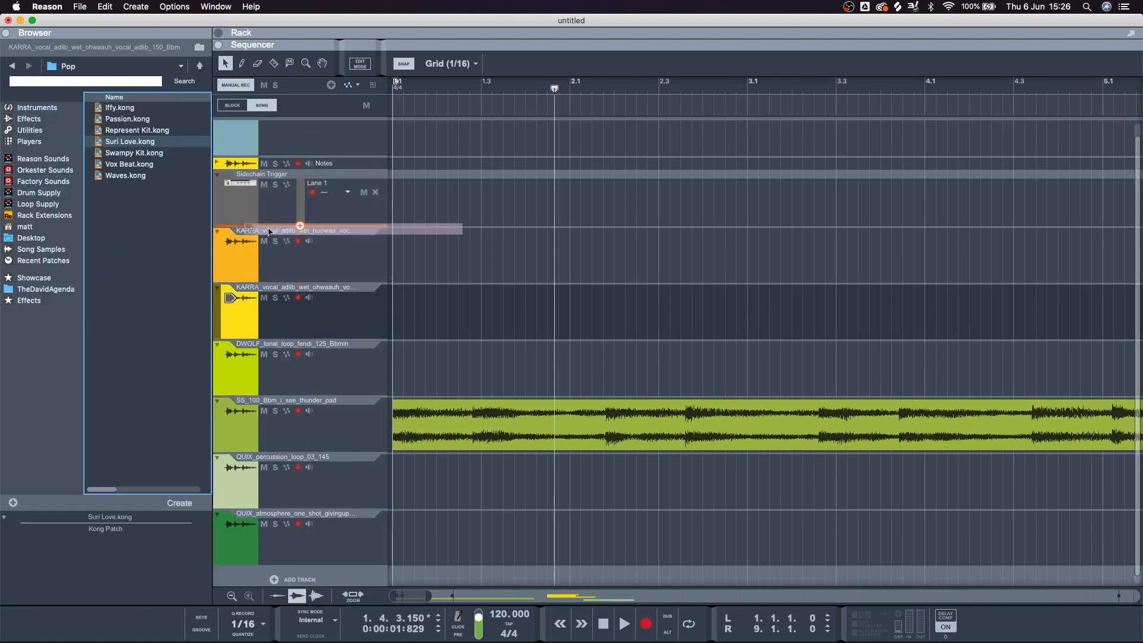
left_click_drag(307, 279, 297, 271)
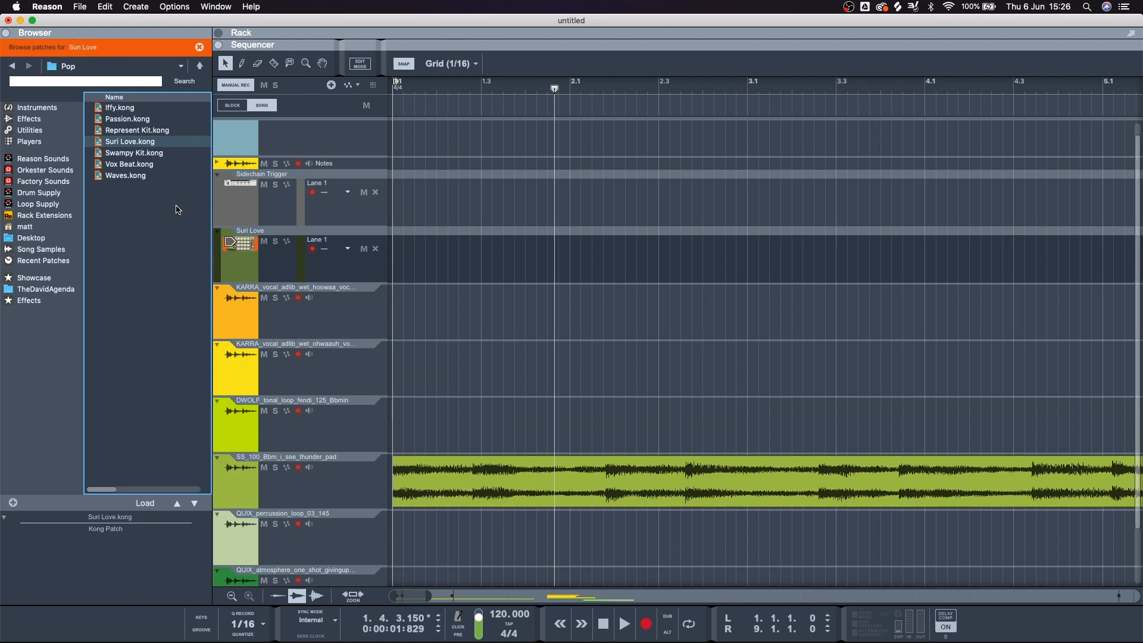
left_click(176, 178)
Set the Suri Love track color to Red
right_click(251, 253)
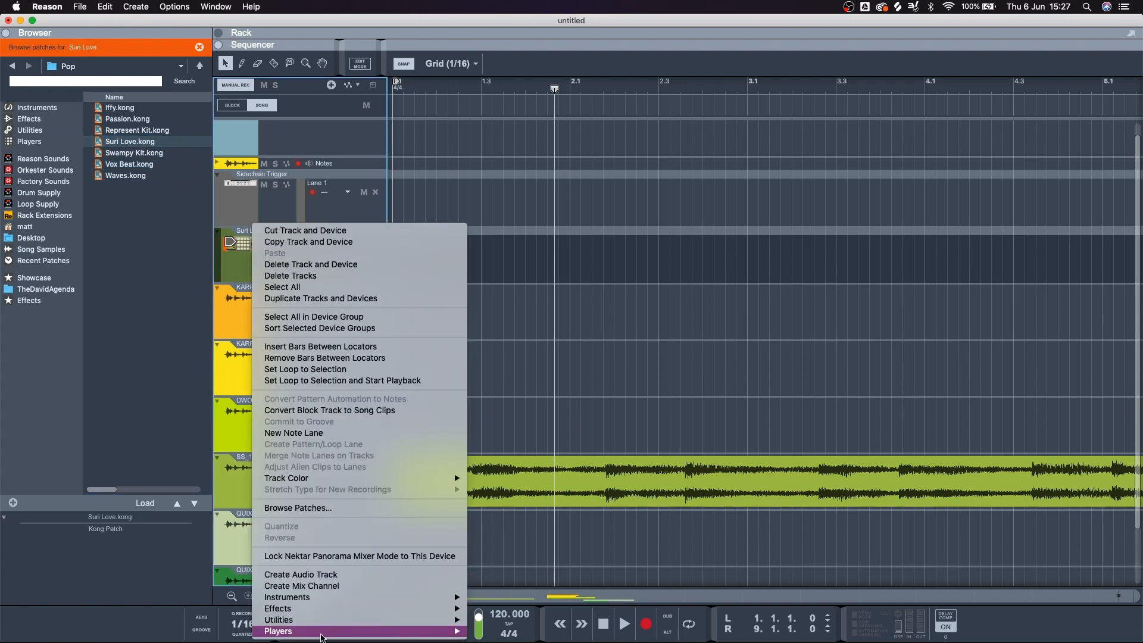
mouse_move(330, 478)
left_click(498, 255)
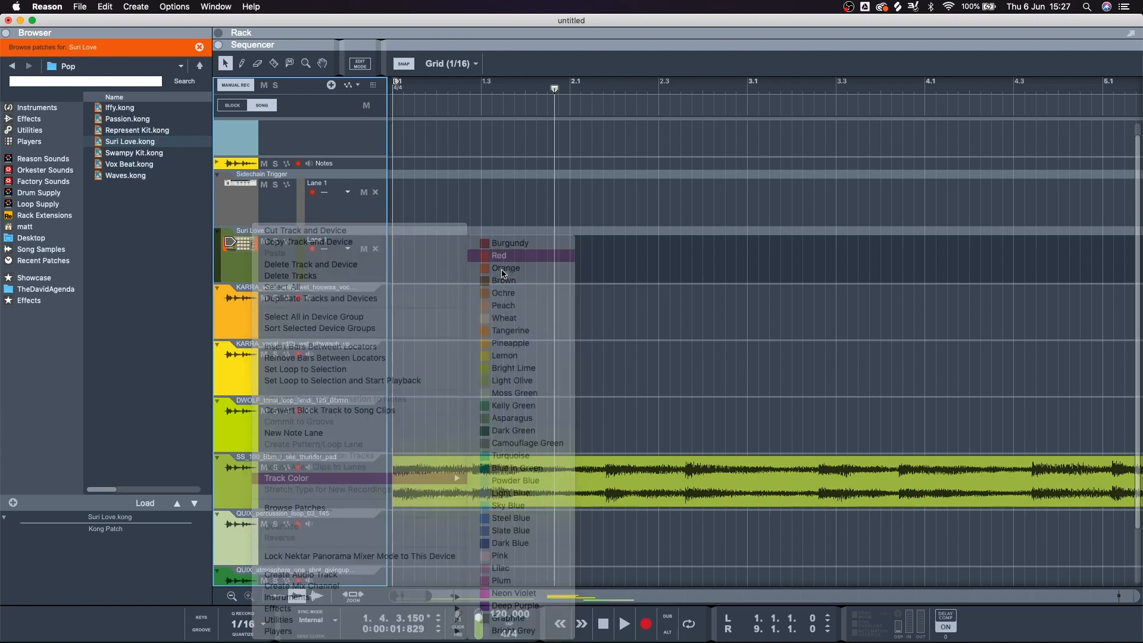
Draw an empty clip on the Suri Love lane at the song start and make it one bar long
key("w")
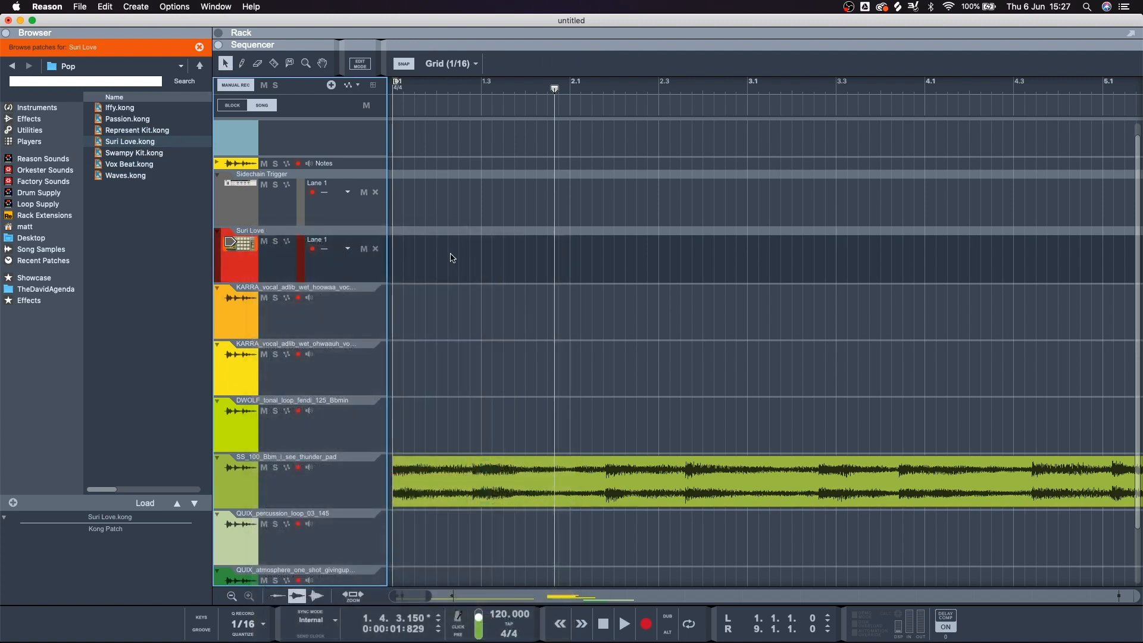
left_click(227, 64)
left_click(404, 262)
key("w")
left_click_drag(395, 262, 476, 251)
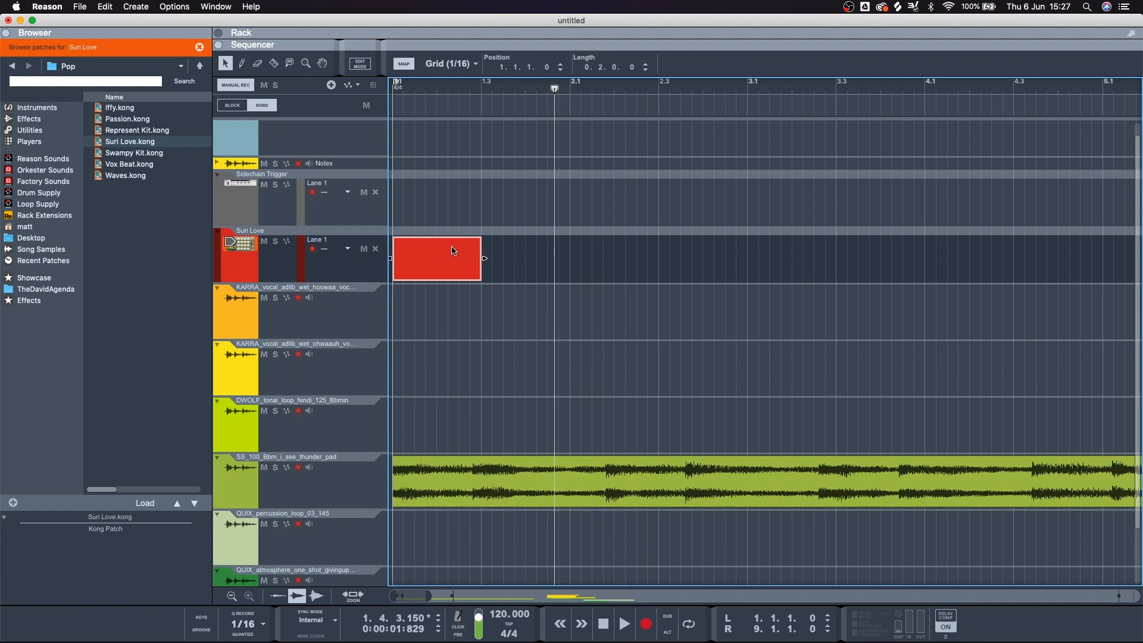
key("space")
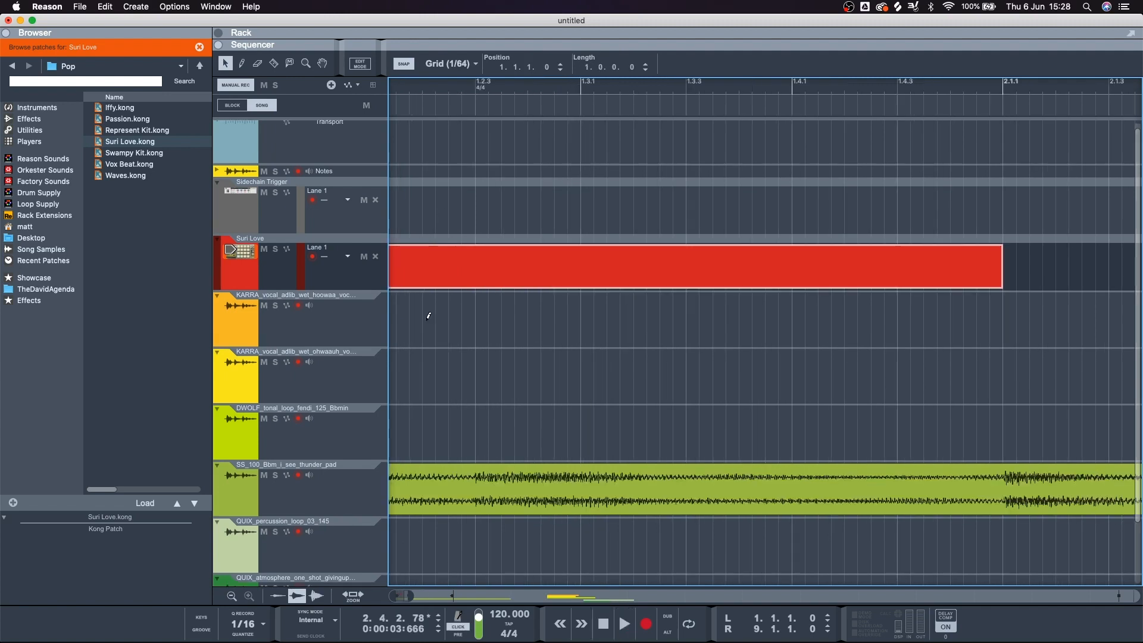
scroll(430, 317, "up", 4)
scroll(432, 319, "down", 5)
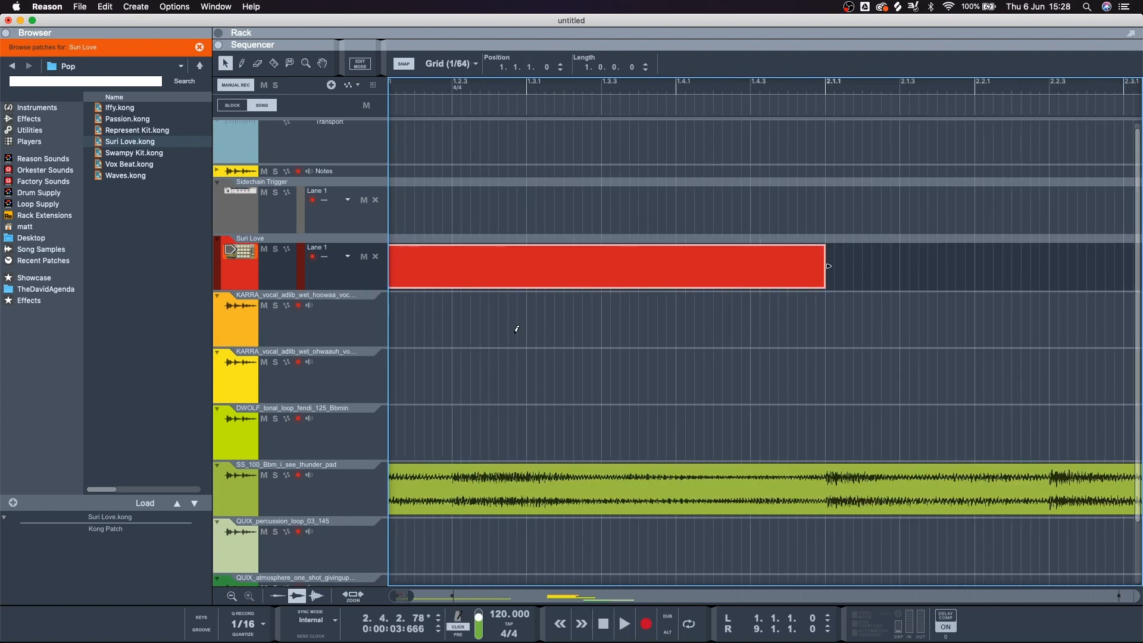
scroll(517, 329, "down", 6)
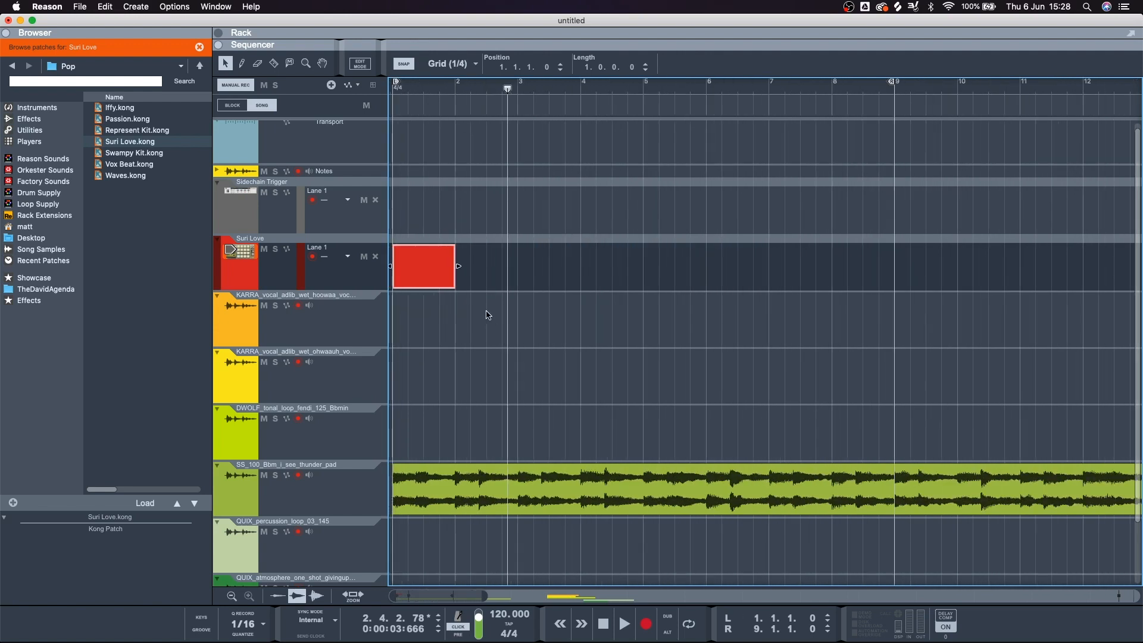
Open the Suri Love clip for editing and draw BD1 notes on beats 1 and 2 plus an SD1 note on beat 2
double_click(452, 273)
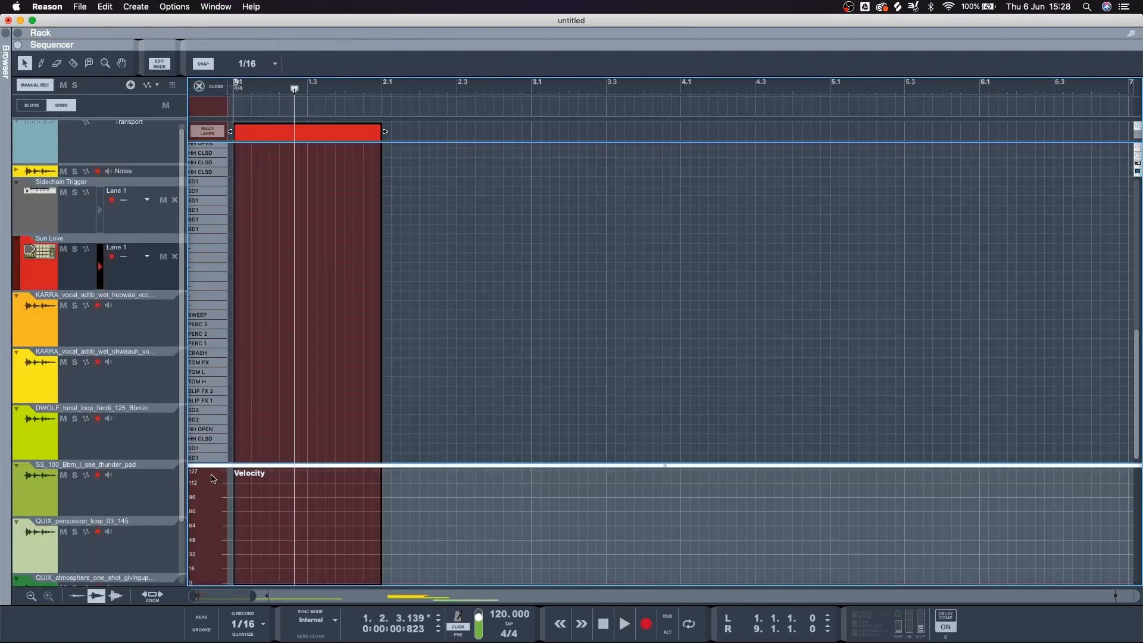
scroll(288, 166, "up", 5)
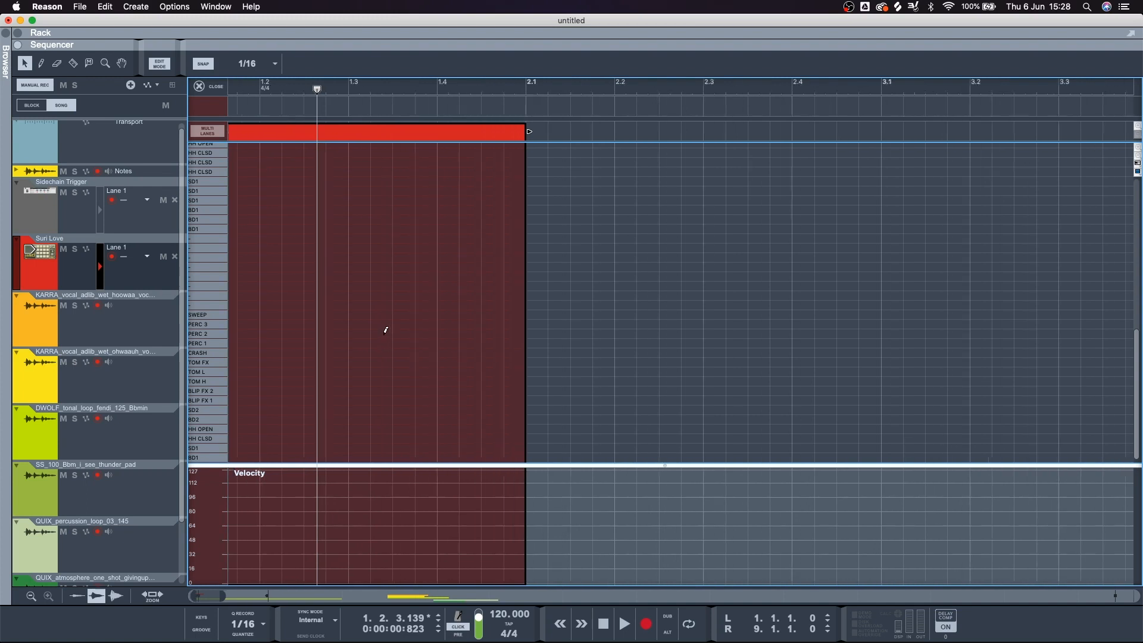
key("w")
left_click(246, 457)
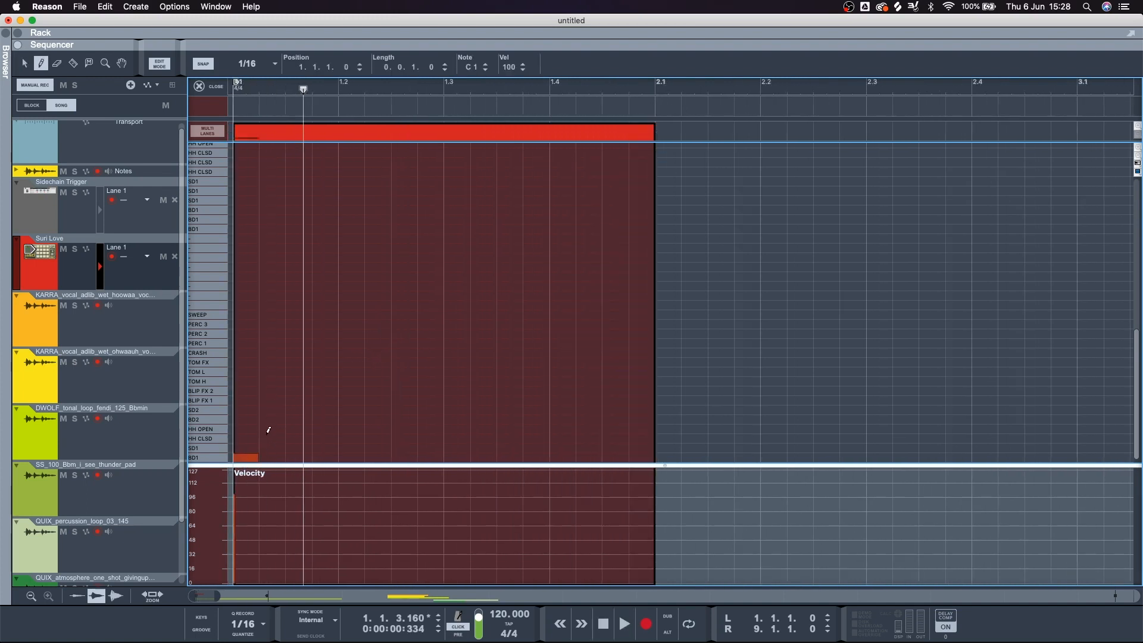
left_click(350, 457)
key("w")
left_click(351, 448)
key("space")
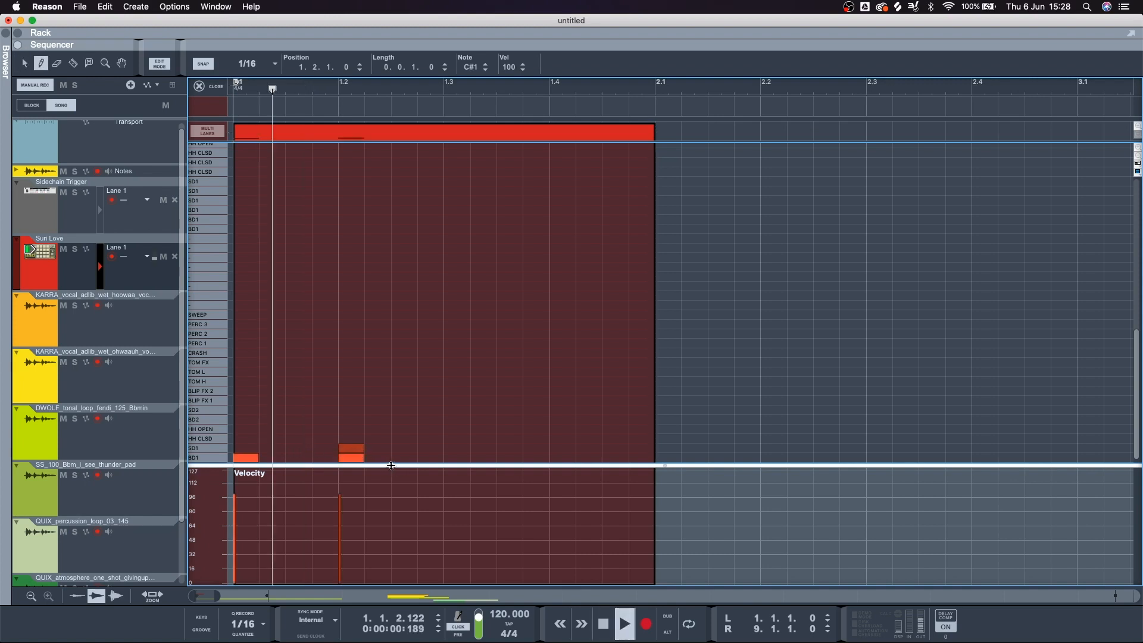
Add BD1 notes on beats 3 and 4 and an SD1 note on beat 4, and play the pattern from the start
key("space")
left_click(456, 456, "super")
left_click(564, 448, "super")
left_click(563, 457, "super")
key("shift+Return")
key("space")
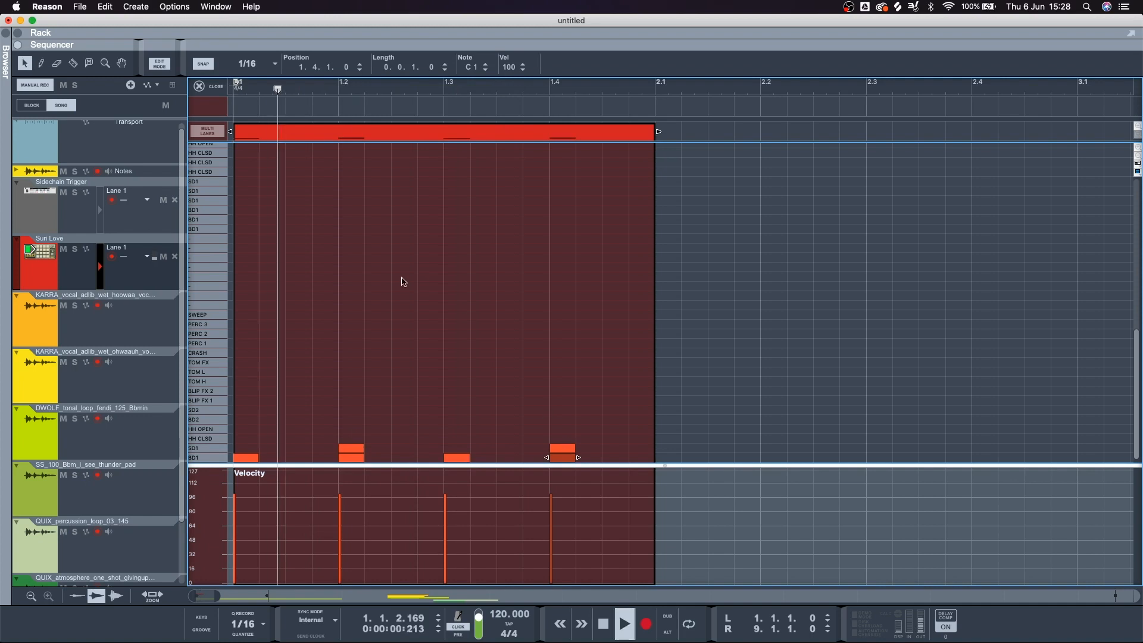
Add an HH OPEN note on beat 1 and an HH CLSD note at 1.1.3, and audition the pattern
key("w")
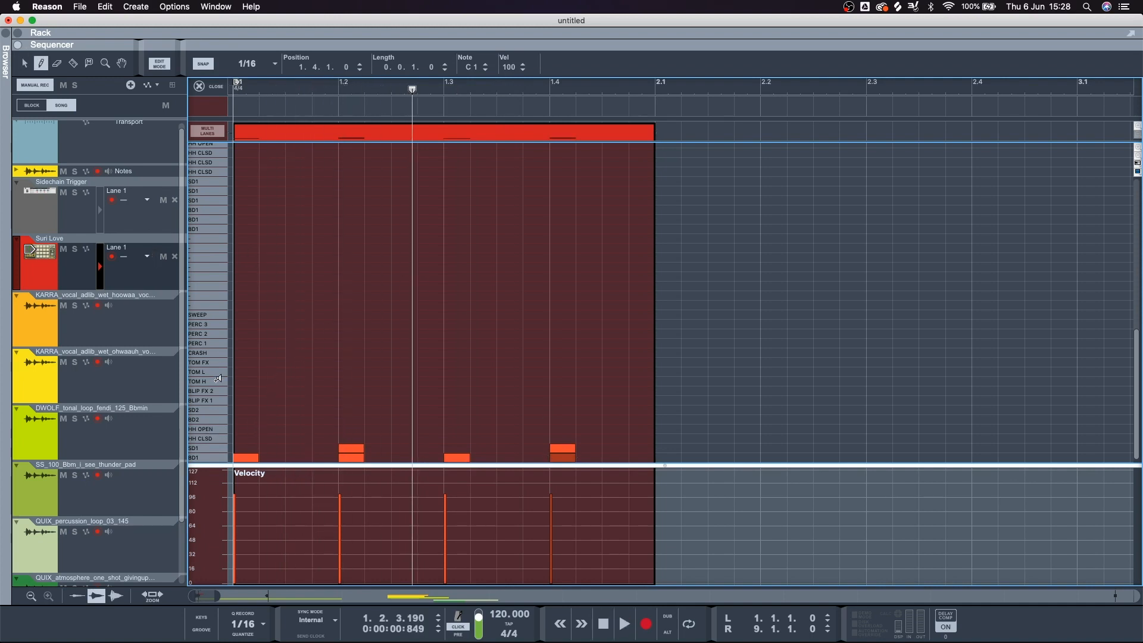
left_click(245, 429)
left_click(293, 439)
key("space")
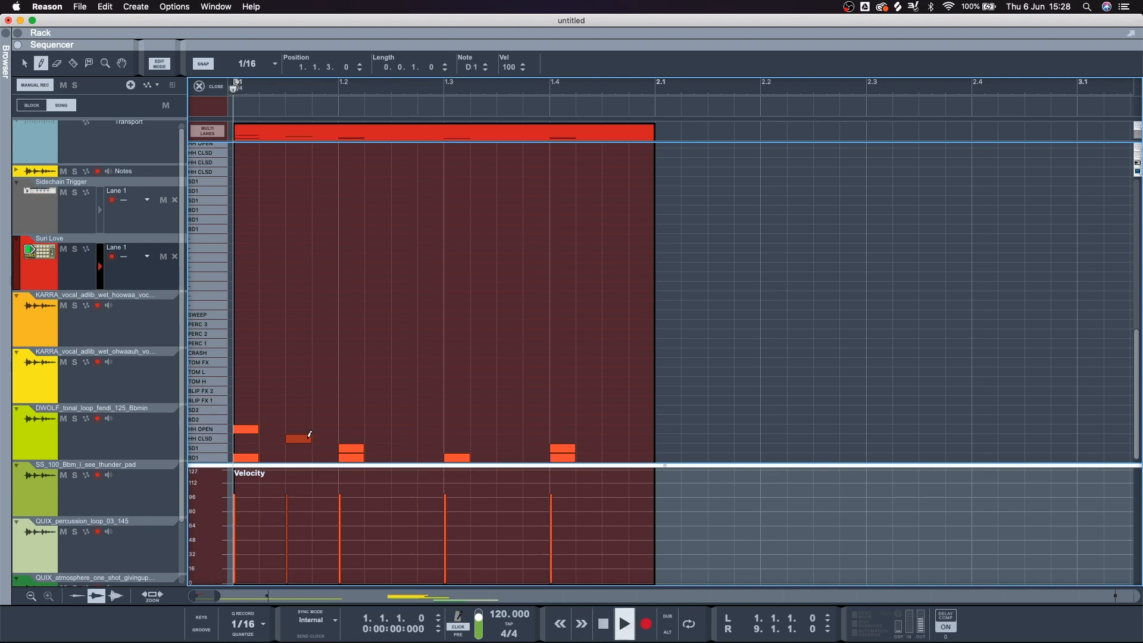
key("space")
key("space")
key("space")
key("space")
Add HH CLSD notes at 1.2.2, 1.3.1 and 1.3.3, and play the beat back
left_click(379, 438)
left_click(448, 439)
left_click(503, 439)
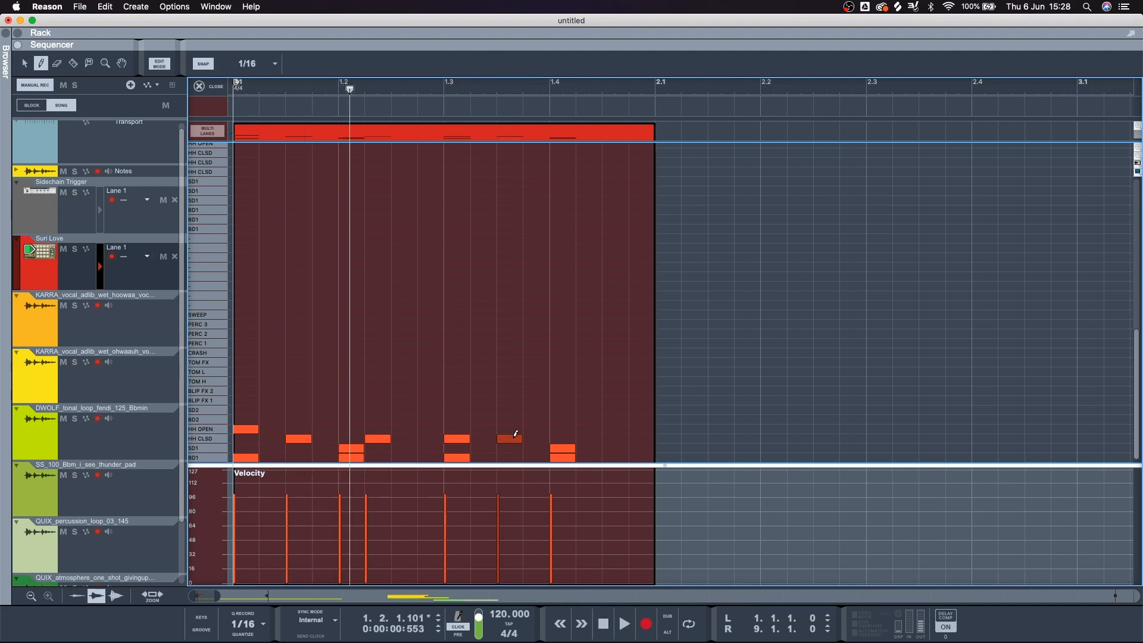
key("q")
key("space")
key("space")
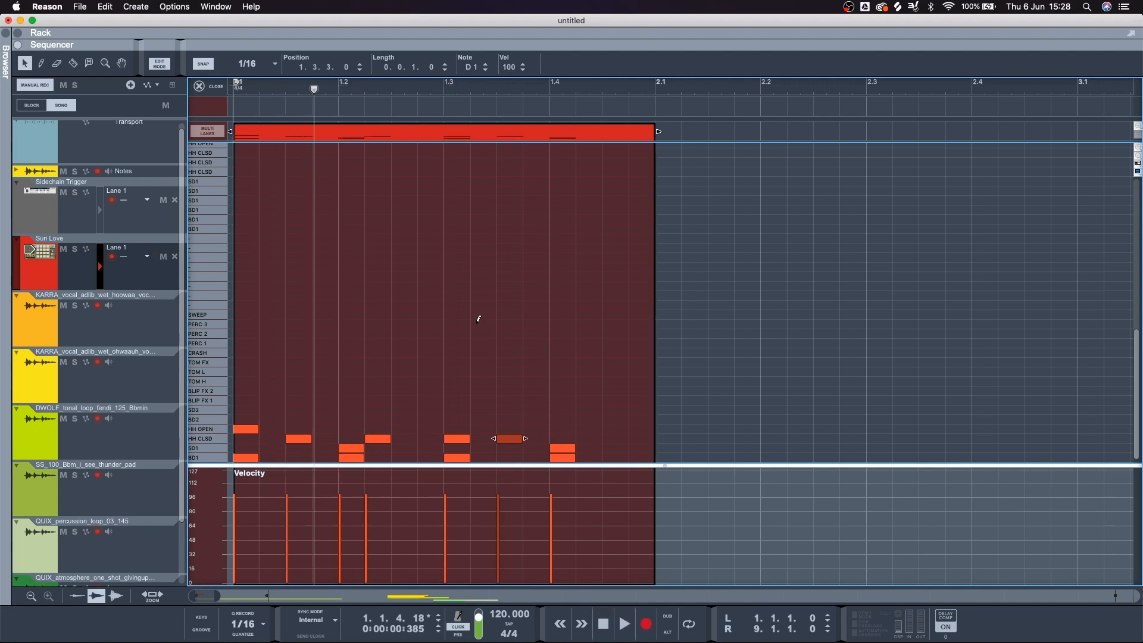
key("space")
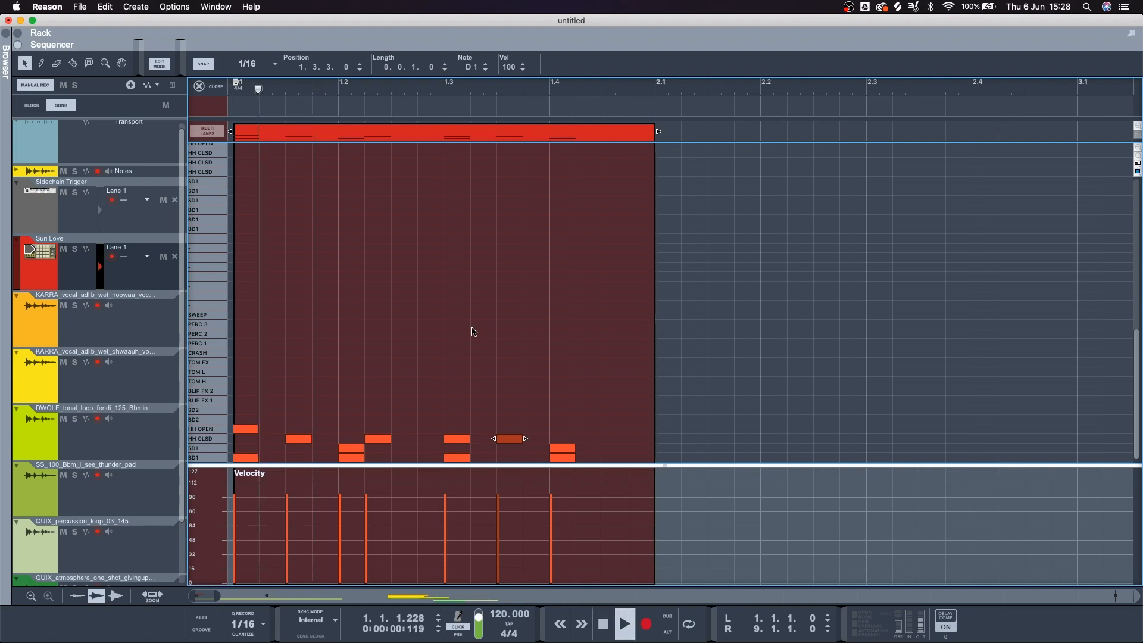
Try an extra HH CLSD note at 1.2.4 and undo it
left_click(424, 439)
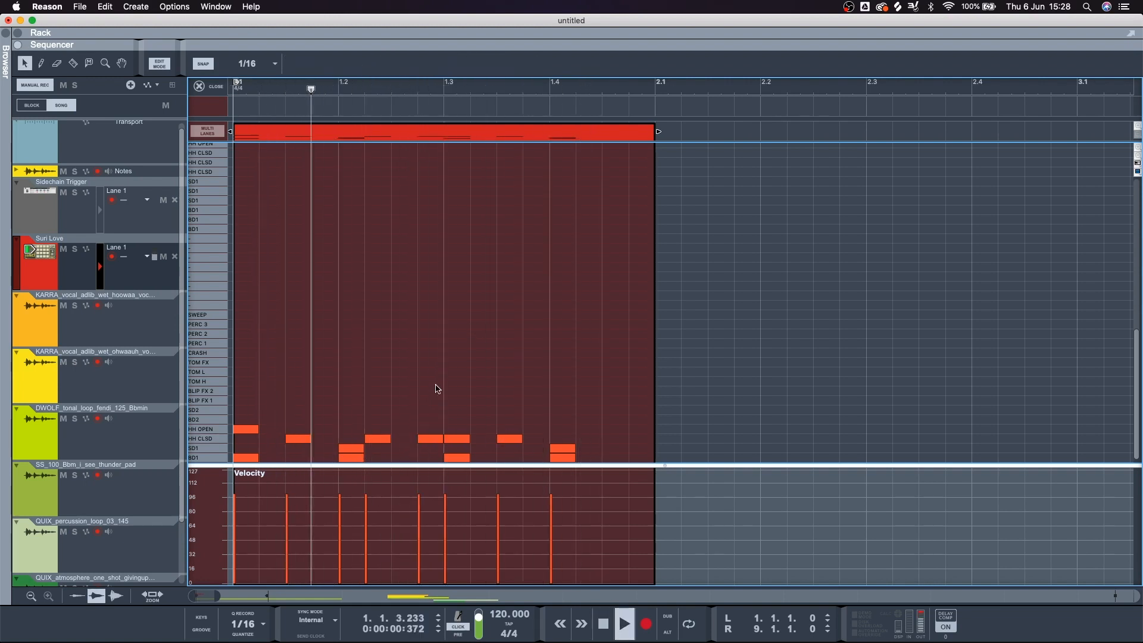
key("super+z")
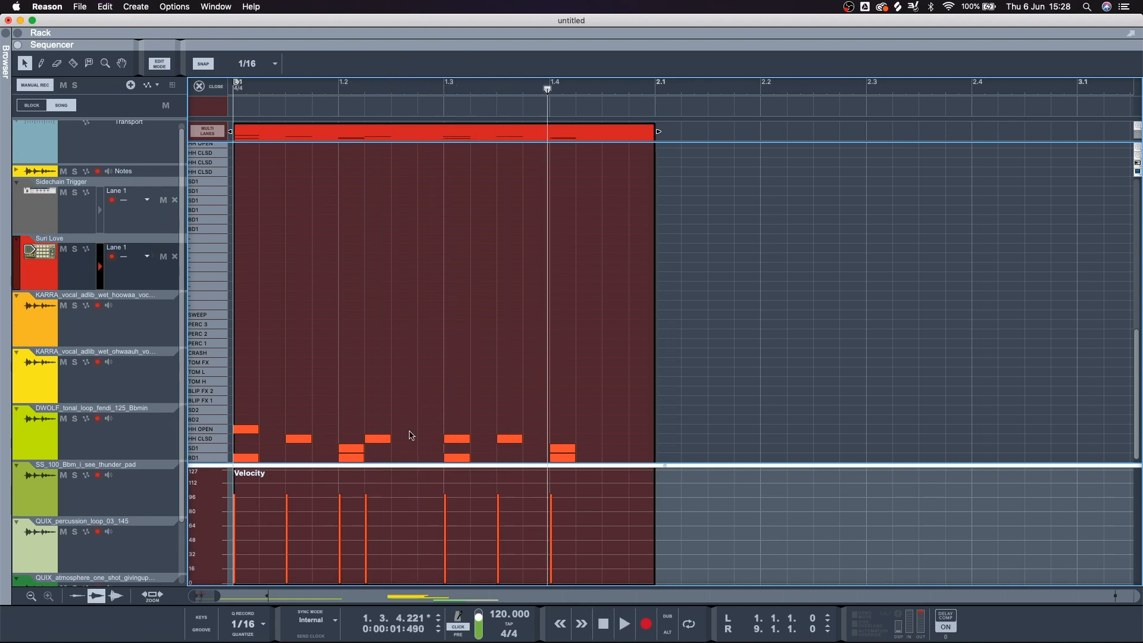
Add an HH CLSD note at 1.4.2 and listen to the drum pattern
key("space")
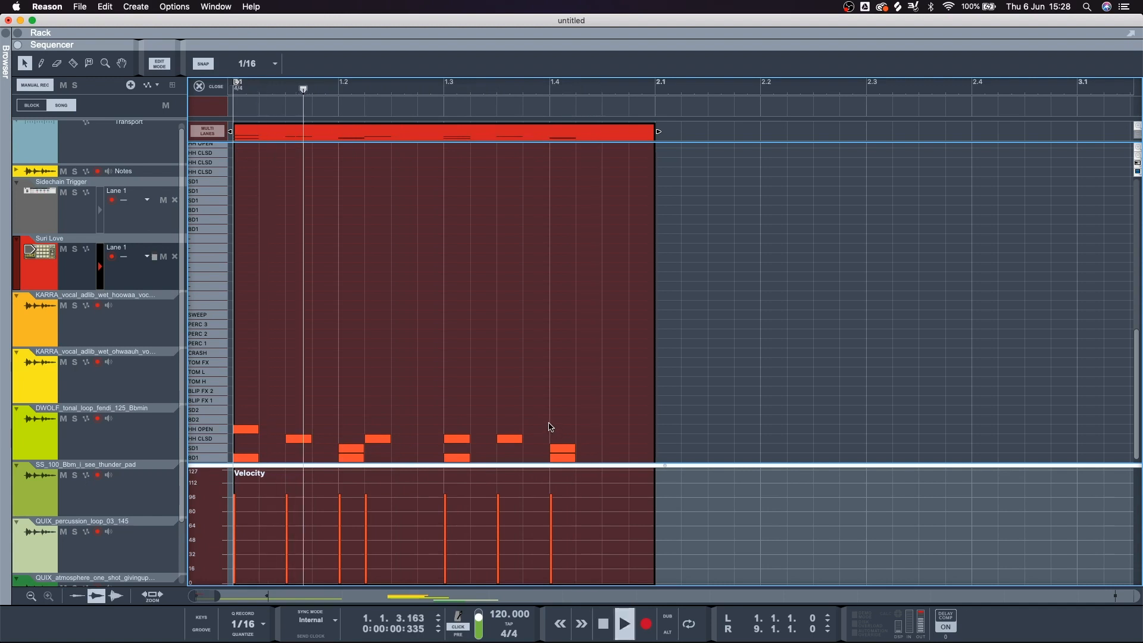
key("space")
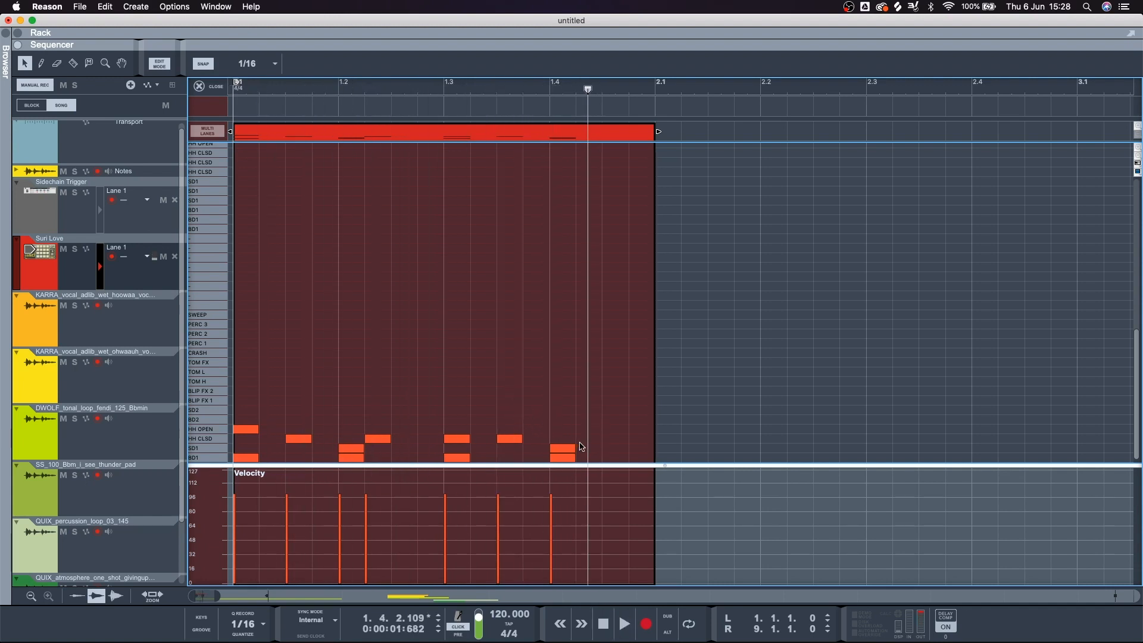
key("space")
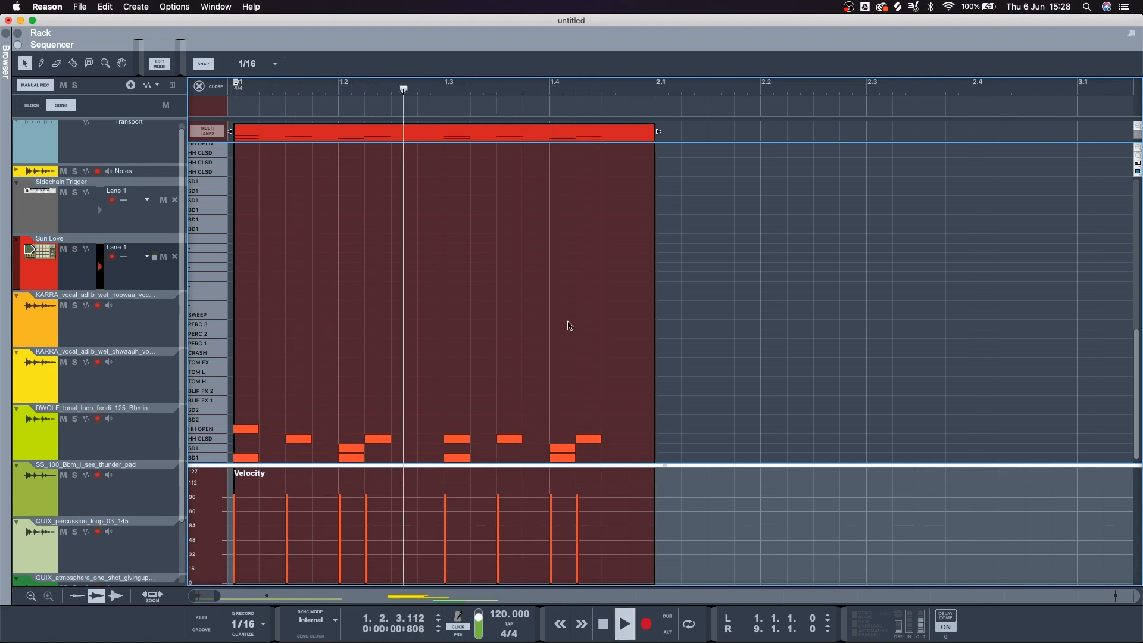
key("space")
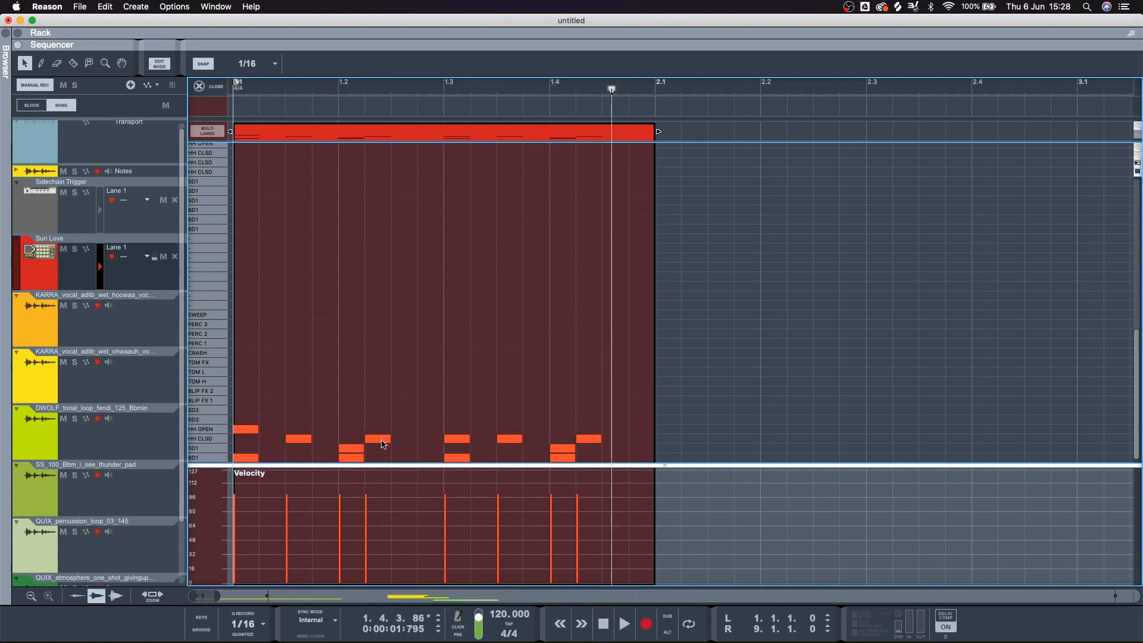
Draw a two-beat PERC 3 note starting at beat 2 and split it at beat 3
left_click_drag(355, 322, 543, 323)
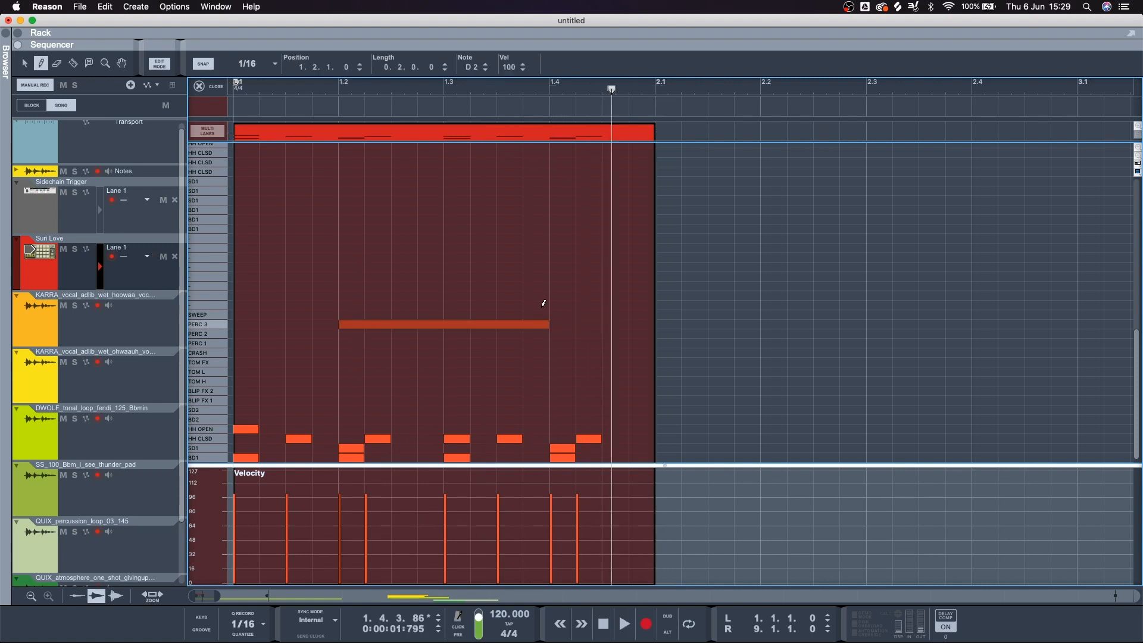
left_click(449, 327)
key("q")
left_click(456, 325)
left_click(427, 325)
left_click(482, 400)
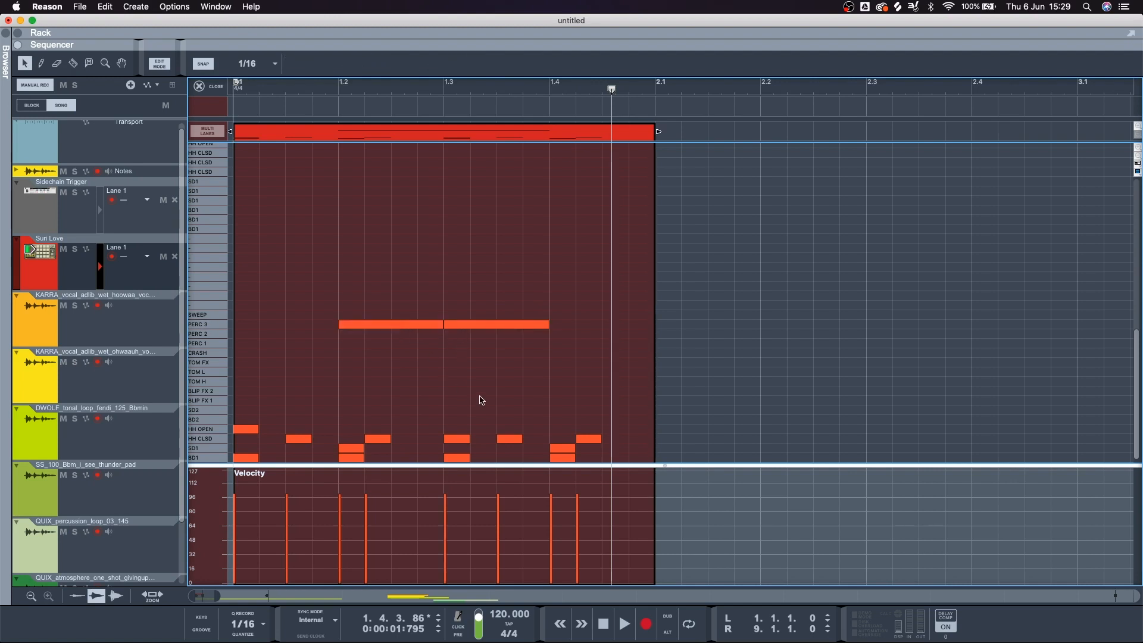
Delete the second PERC 3 piece, extend the remaining note to two beats and shorten it back to one beat
left_click(467, 324)
key("Delete")
left_click_drag(443, 325, 536, 327)
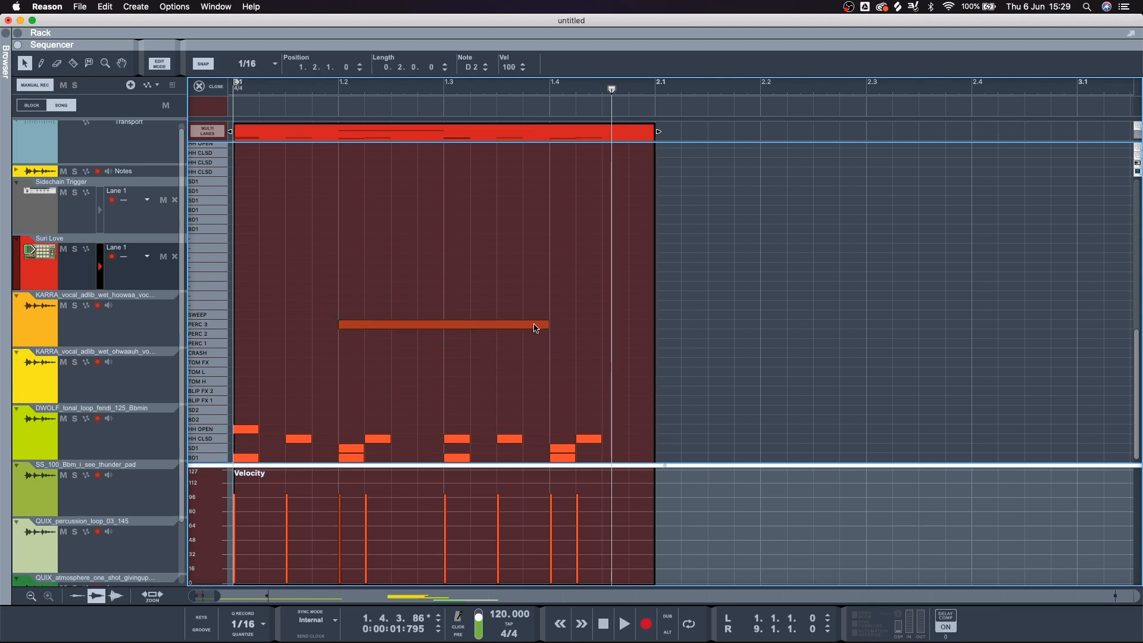
left_click(467, 318)
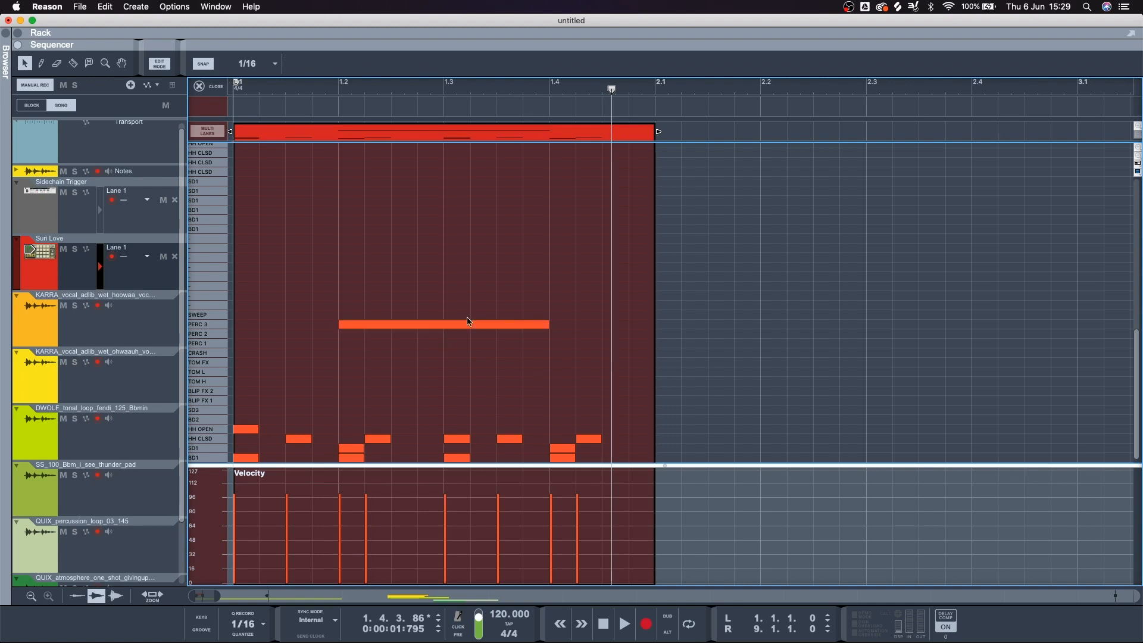
left_click(548, 325)
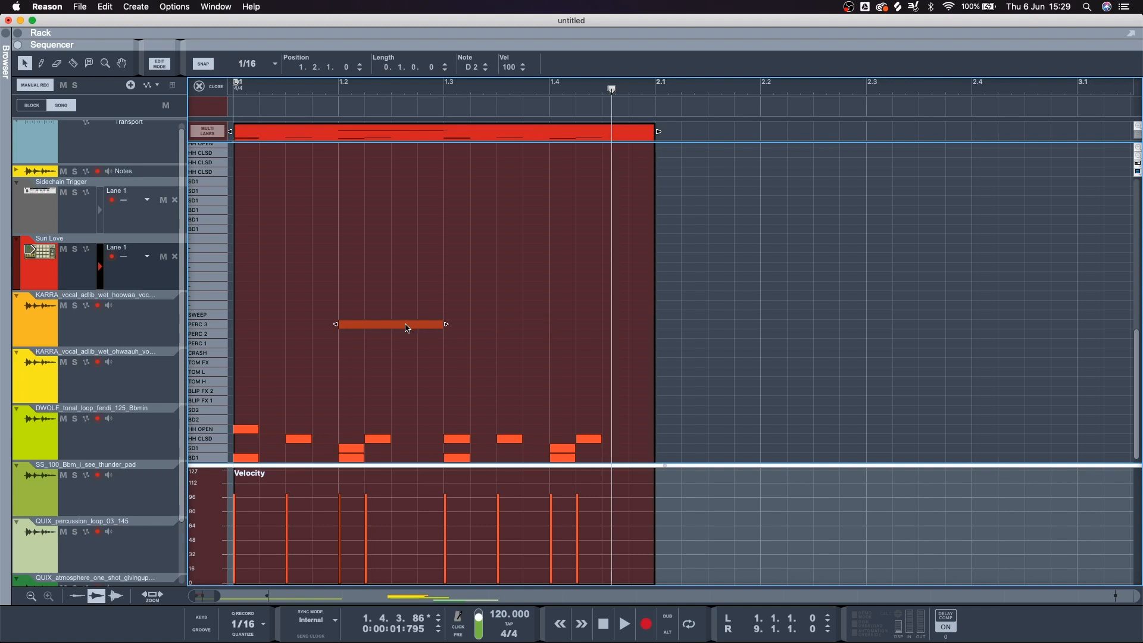
Copy the one-beat PERC 3 note to beat 3 and delete the copy
left_click_drag(407, 328, 511, 329)
left_click(503, 272)
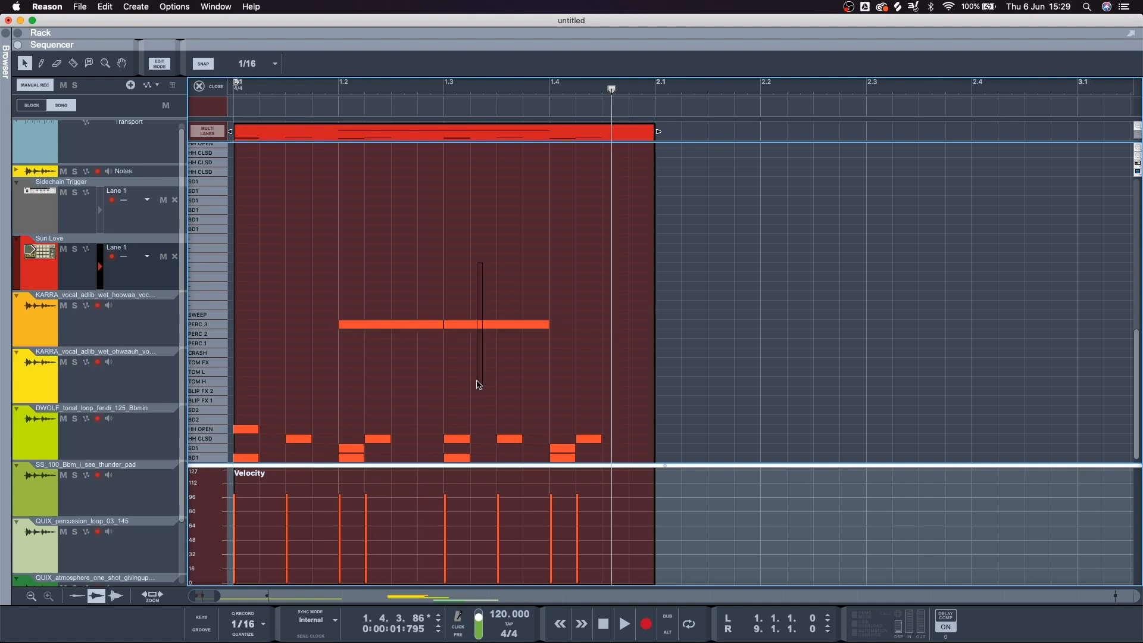
left_click_drag(479, 384, 480, 385)
key("Delete")
left_click_drag(411, 325, 454, 320)
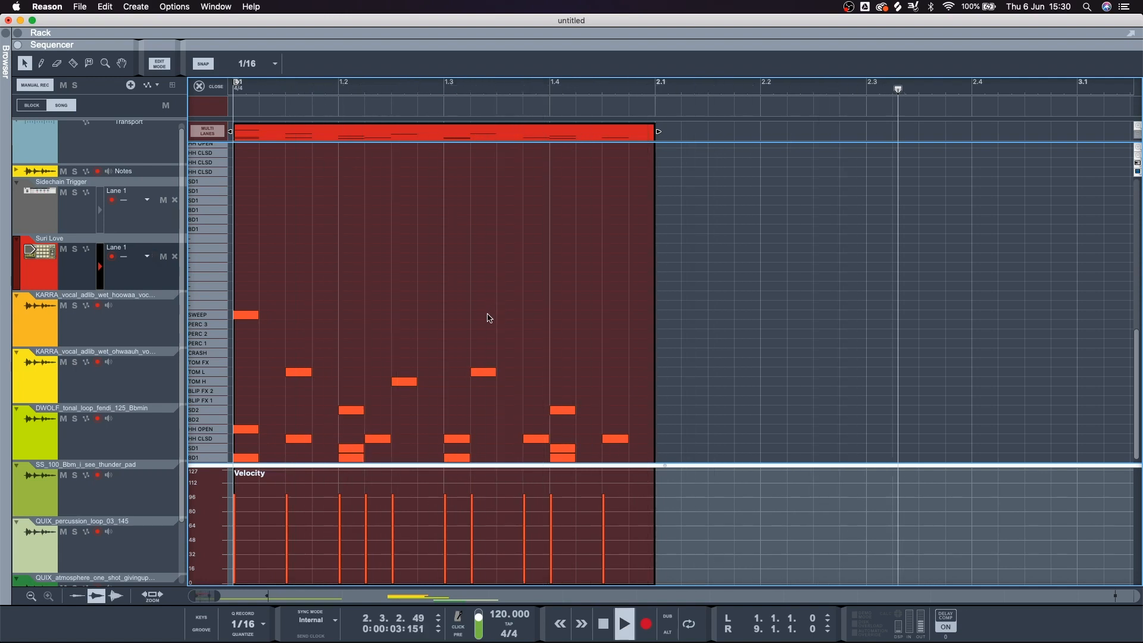
Extend the Suri Love clip to two bars and select all the notes of its first bar
left_click_drag(641, 273, 156, 468)
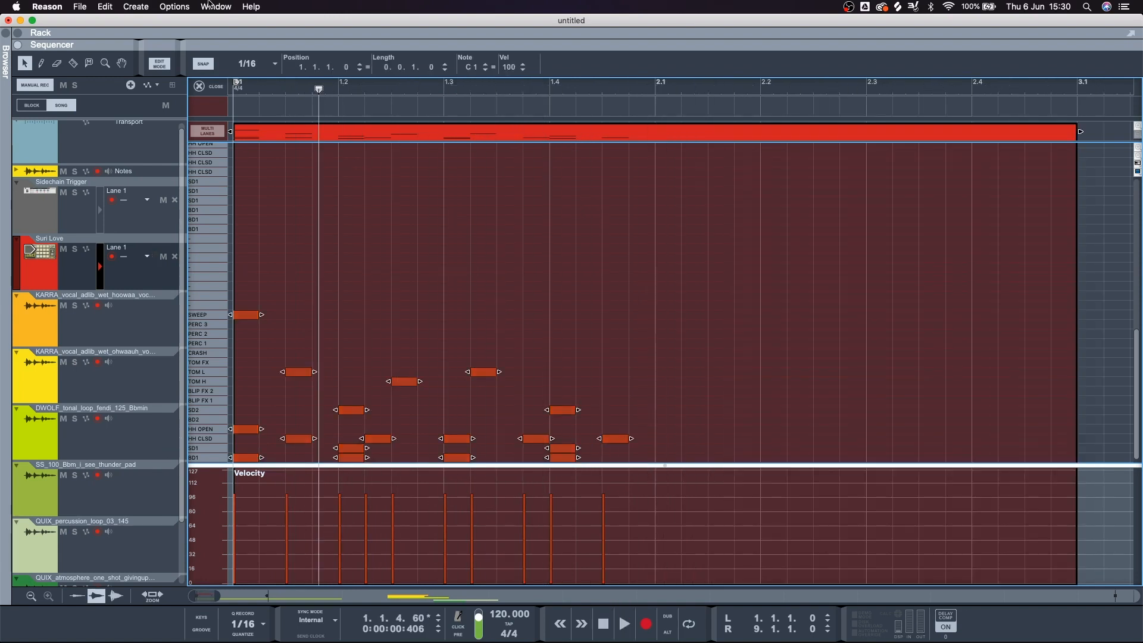
Try duplicating the selected drum notes directly after the pattern and undo the duplication
key("super+d")
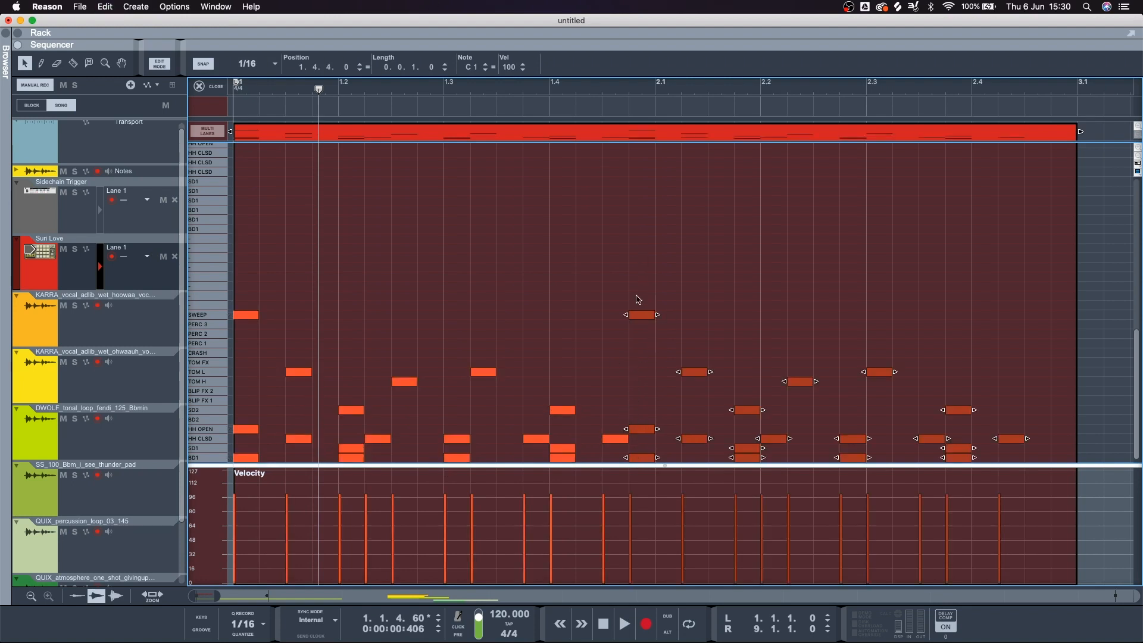
key("super+z")
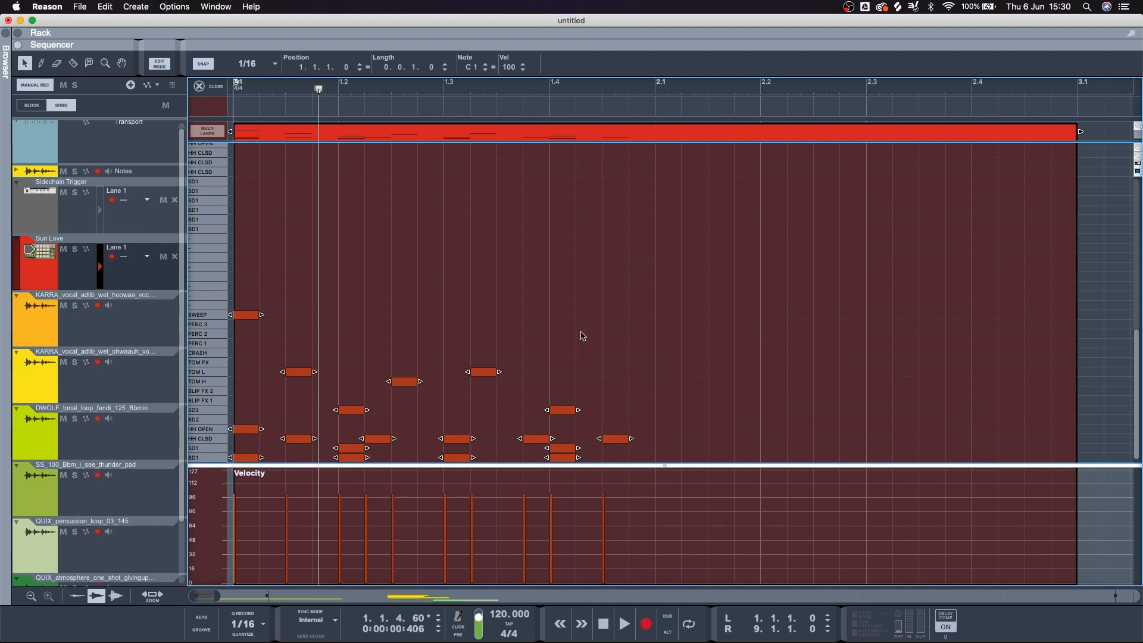
Duplicate the first-bar drum pattern into bar 2 of the Suri Love clip and set the snap value to Grid
key("super+d")
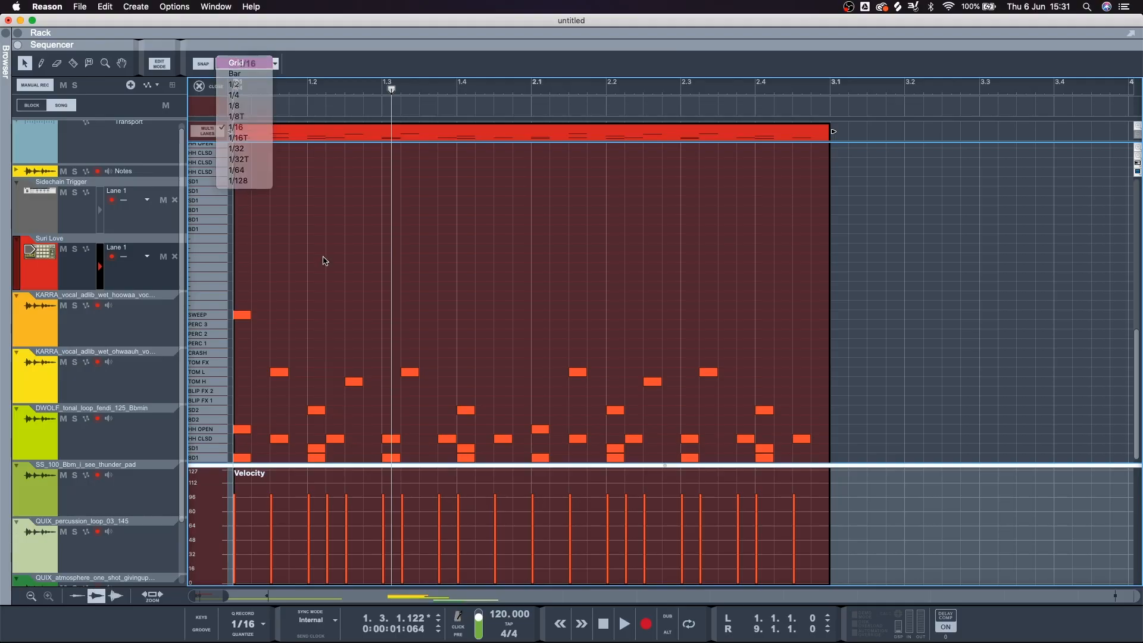
scroll(342, 263, "up", 5)
scroll(342, 264, "down", 6)
scroll(342, 266, "down", 2)
scroll(339, 274, "up", 5)
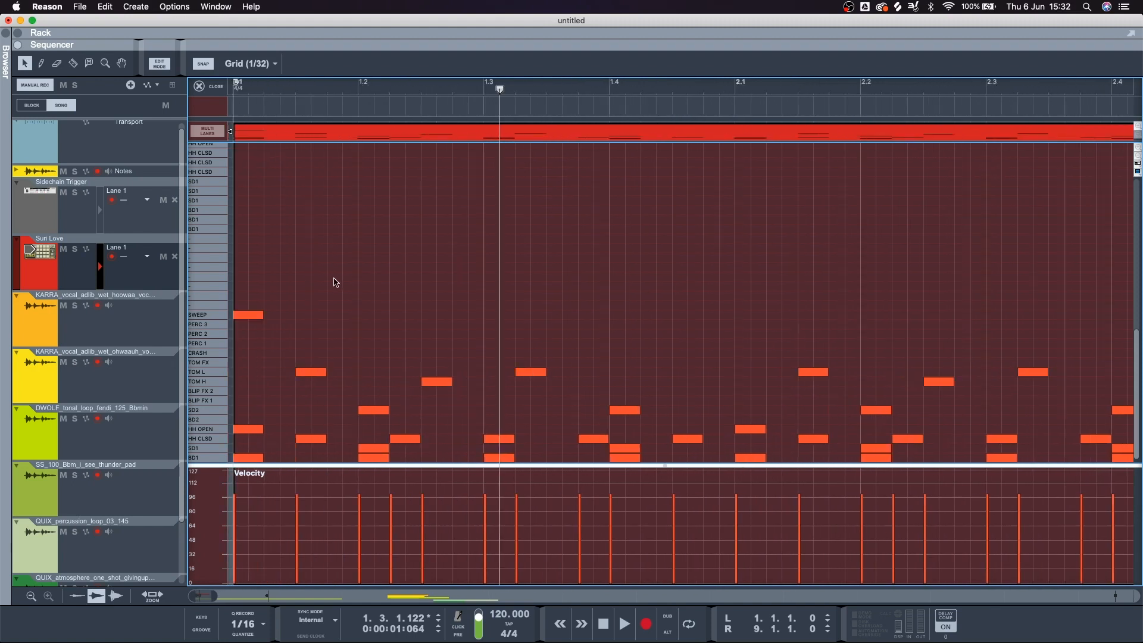
scroll(337, 283, "up", 2)
scroll(350, 345, "up", 2)
scroll(352, 345, "down", 4)
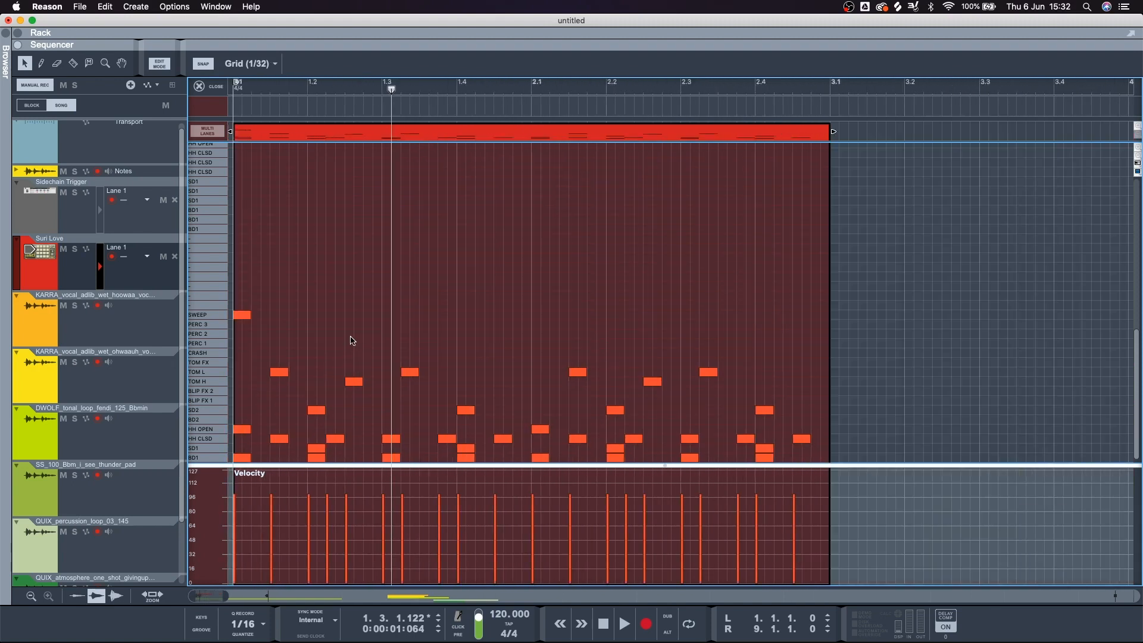
scroll(328, 343, "up", 2)
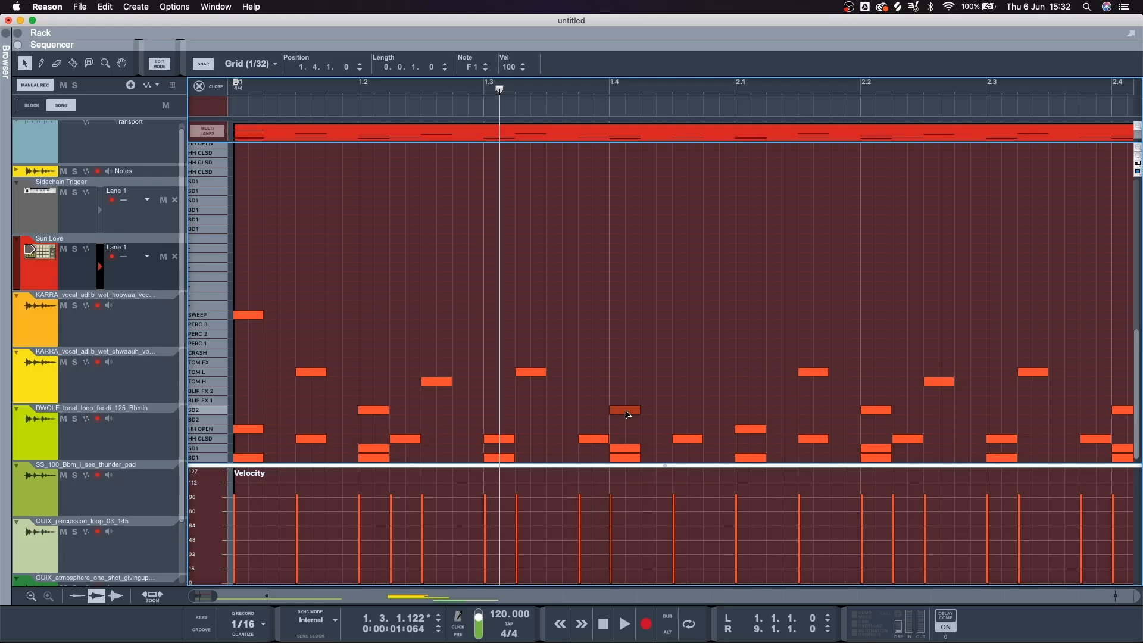
left_click(626, 419)
left_click_drag(627, 420, 629, 415)
key("w")
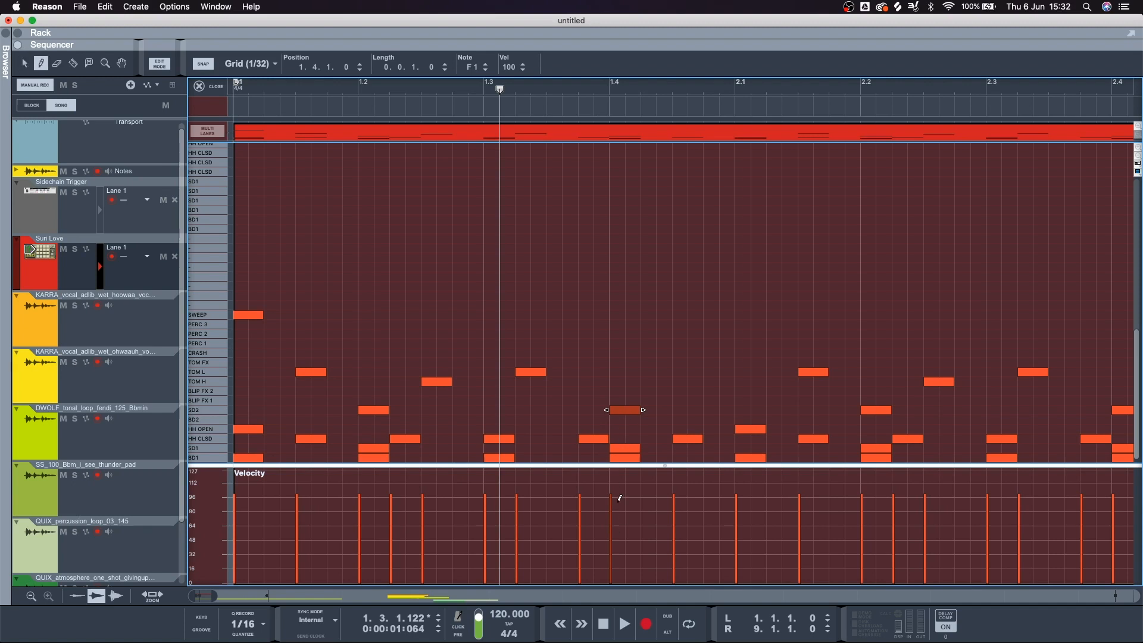
key("q")
left_click(601, 236)
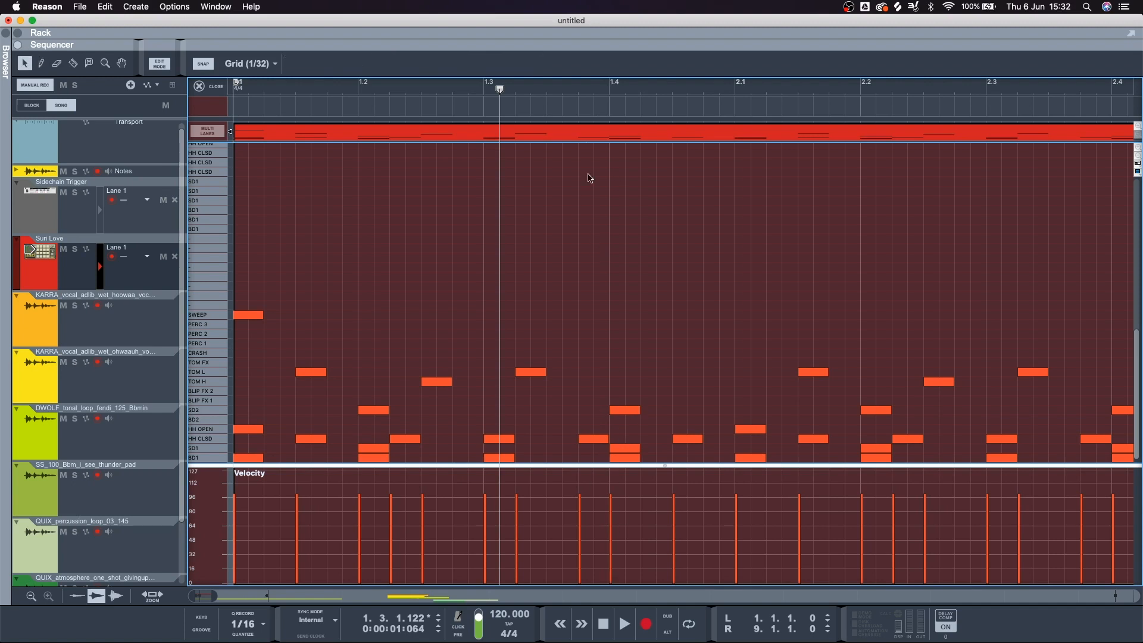
Try adding a Drum 1 Pan performance automation lane to the Suri Love clip and undo it
left_click(1138, 126)
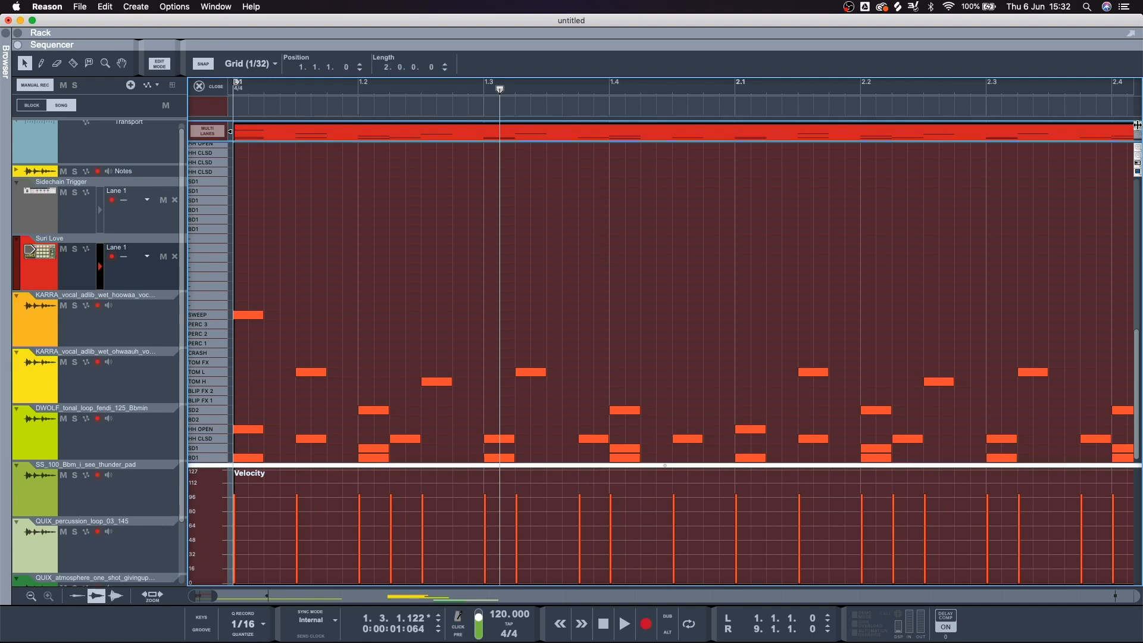
left_click(1137, 166)
left_click(1064, 209)
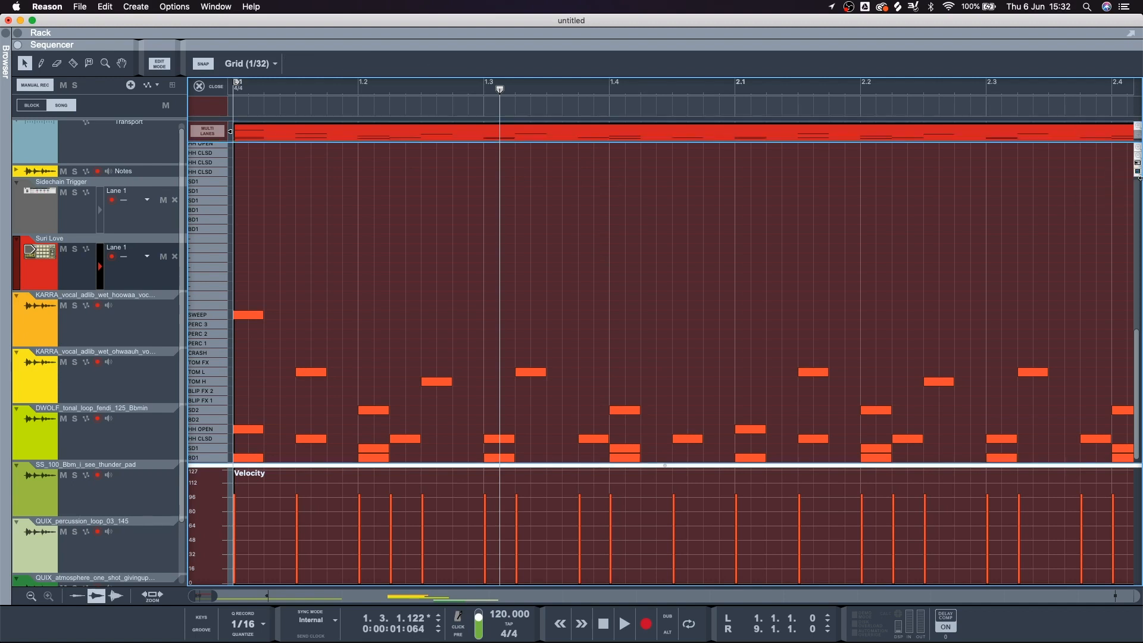
left_click(1137, 172)
mouse_move(1033, 287)
mouse_move(1030, 257)
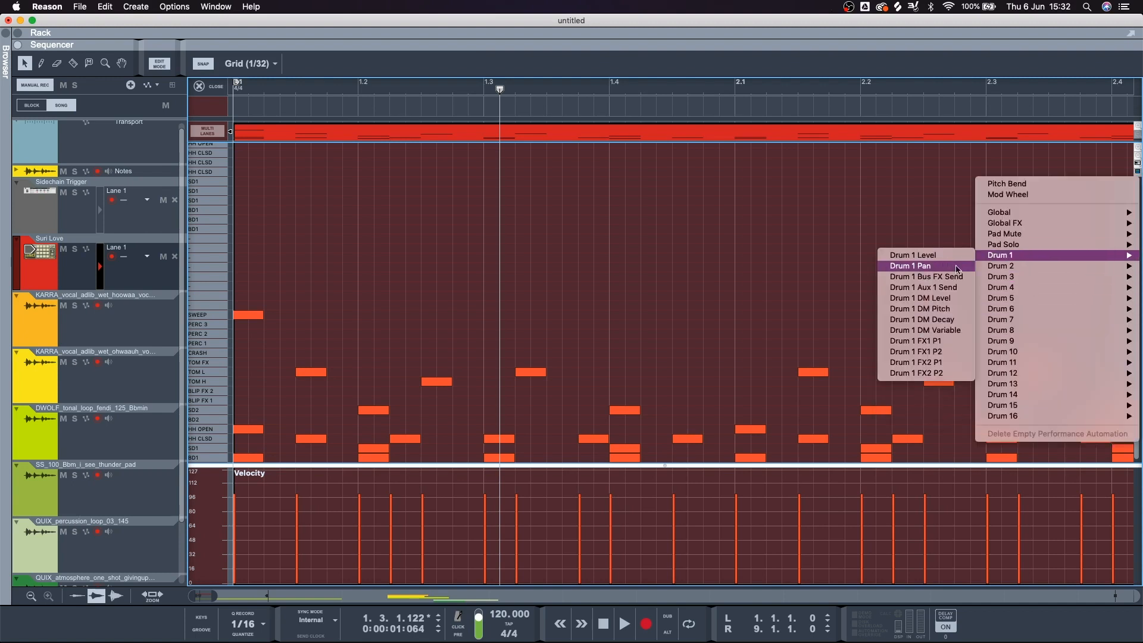
left_click(911, 265)
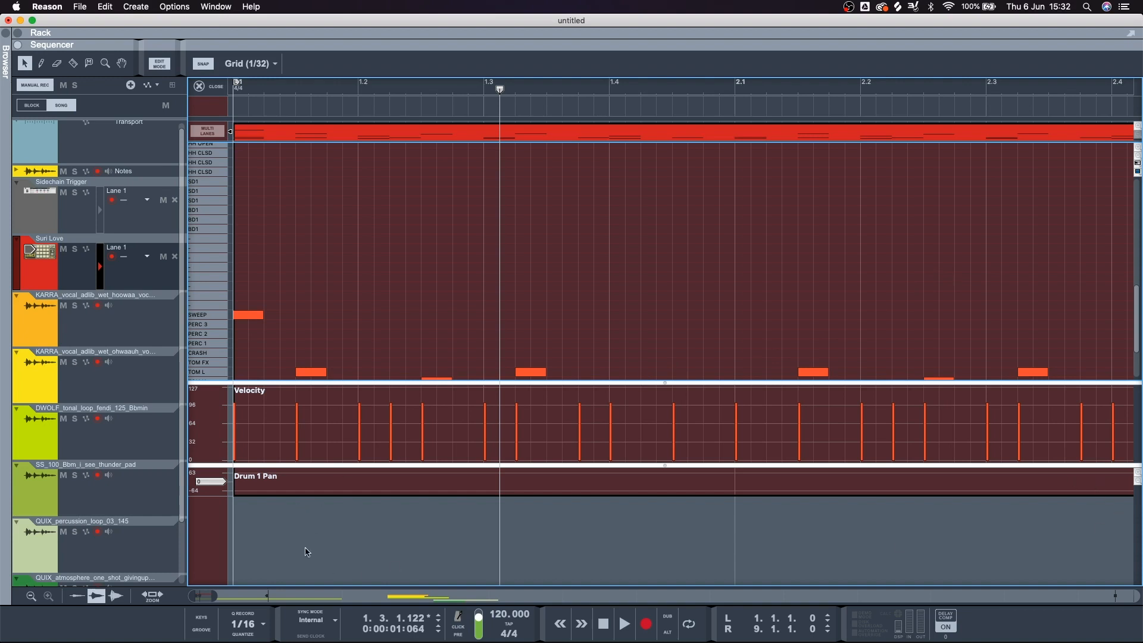
key("super+z")
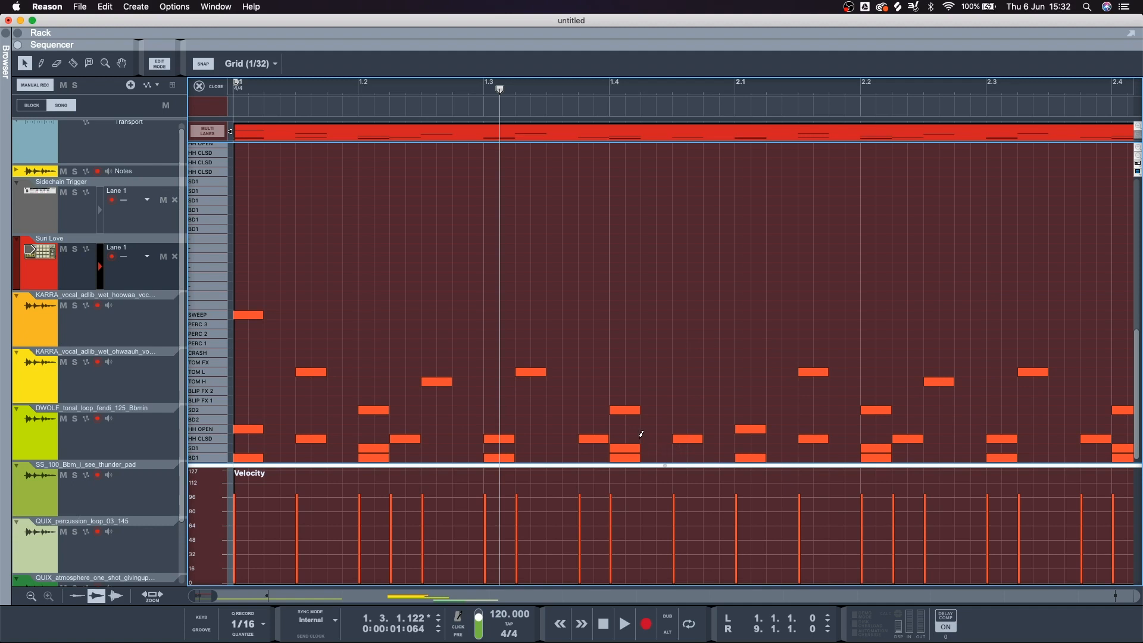
Close the note editing, play the song from the start and reopen the Suri Love clip
key("super+e")
key("shift+Return")
key("space")
key("space")
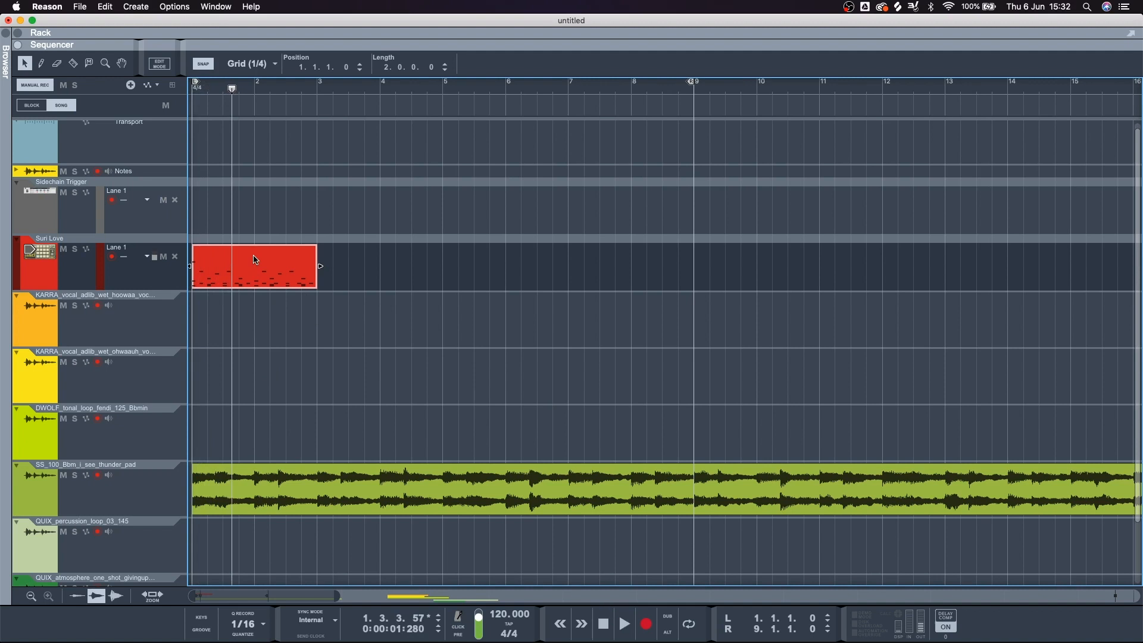
double_click(255, 260)
key("space")
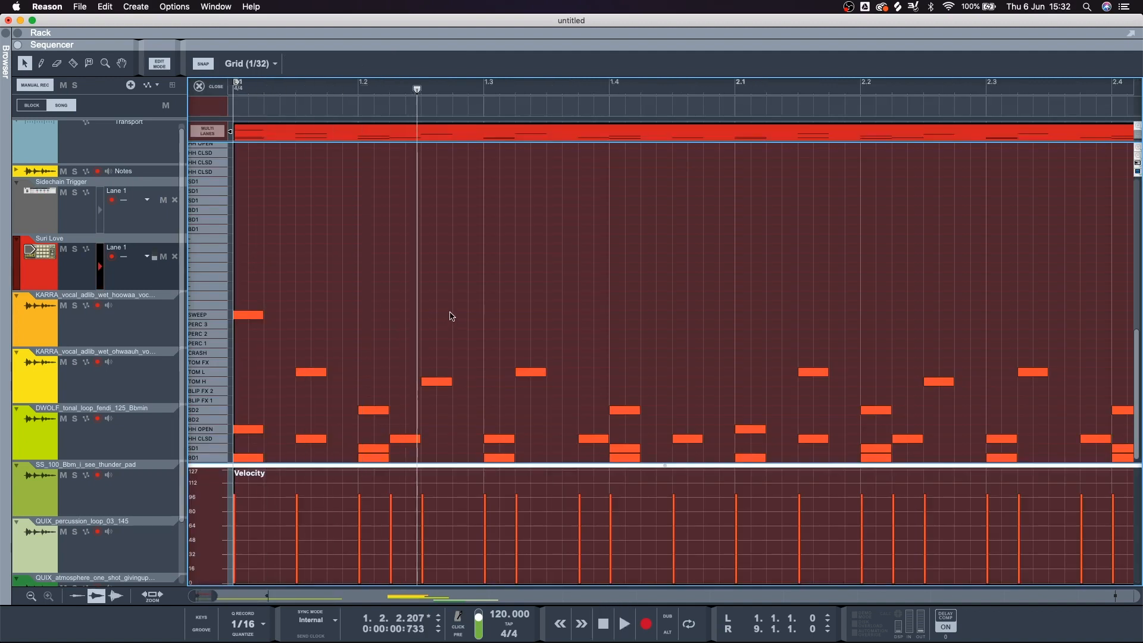
Return to the arrangement and place the playhead at 2.2.3, on the thunder pad clip's transient
key("super+e")
left_click_drag(269, 89, 281, 81)
scroll(314, 340, "up", 3)
scroll(314, 339, "left", 3)
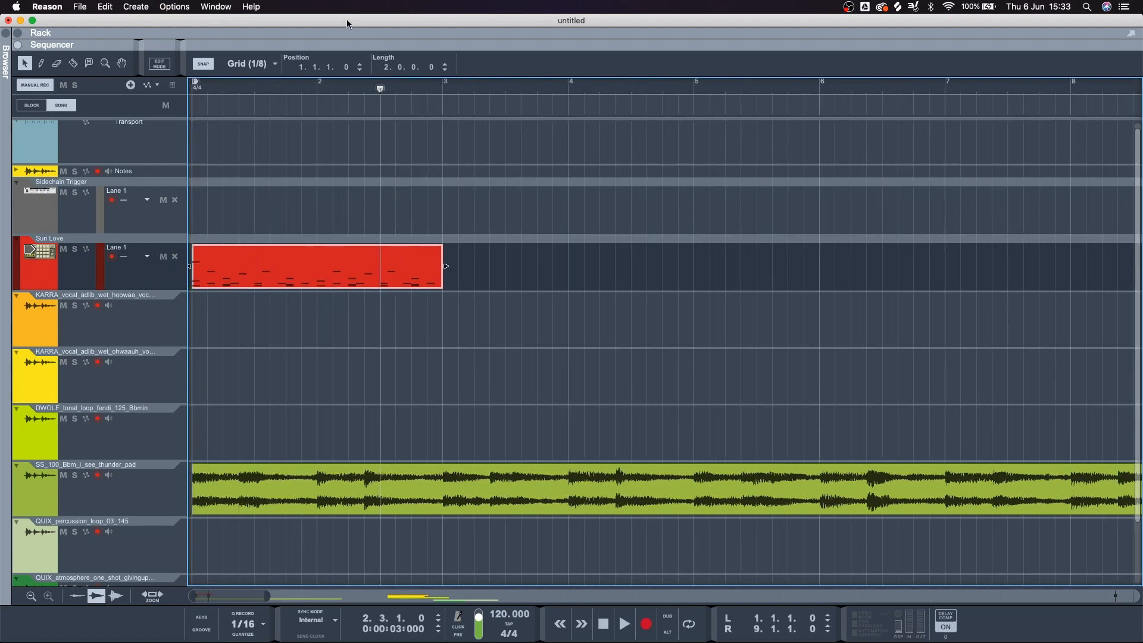
left_click_drag(364, 82, 376, 85)
left_click(371, 84)
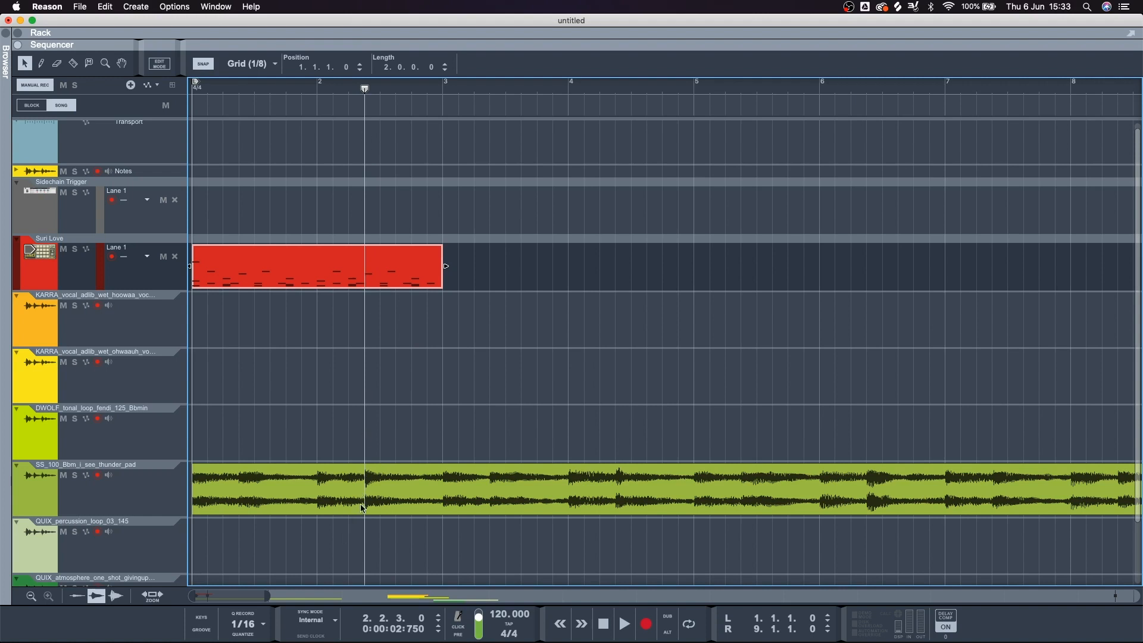
Try drawing a PERC 1 note at 2.2.3 in the Suri Love clip, delete it and close the note editing
double_click(371, 250)
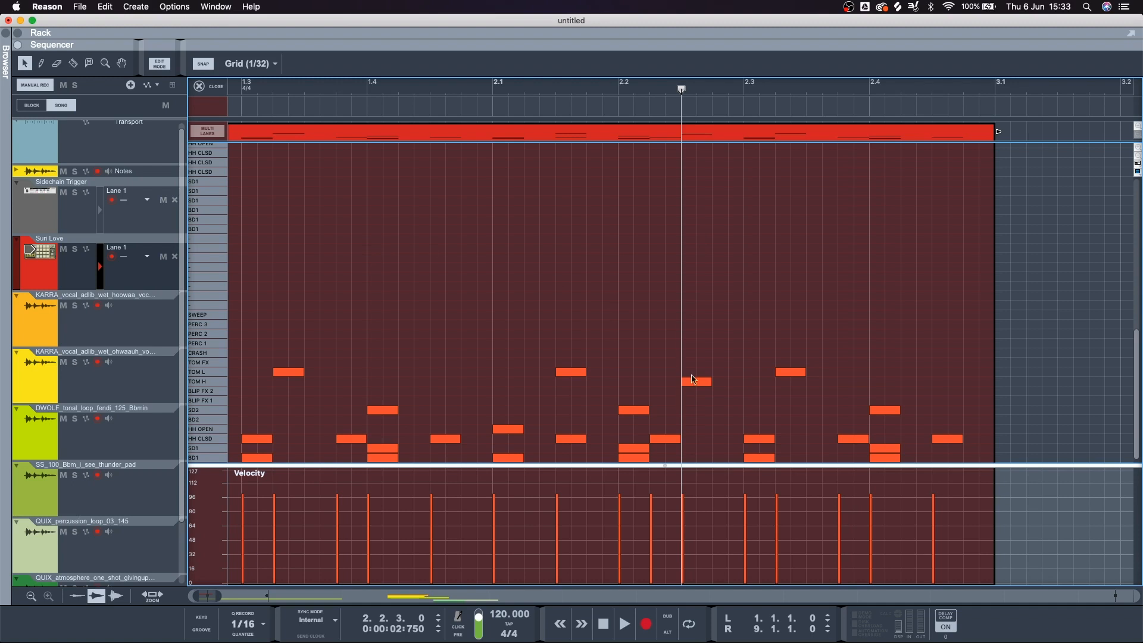
key("w")
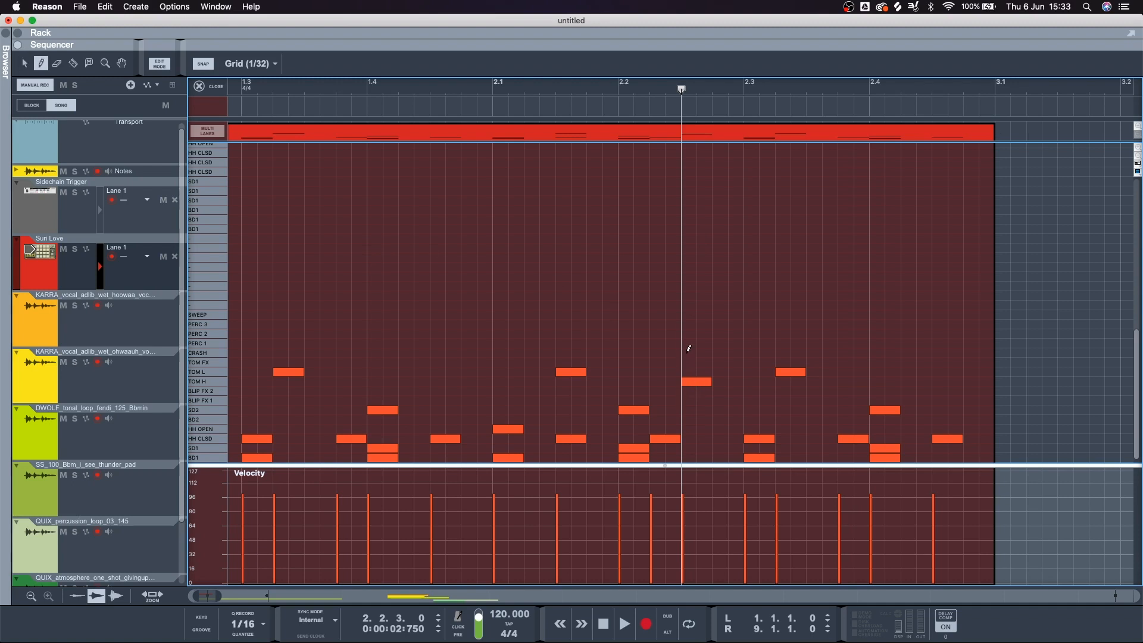
left_click(691, 344)
key("q")
key("Delete")
key("super+e")
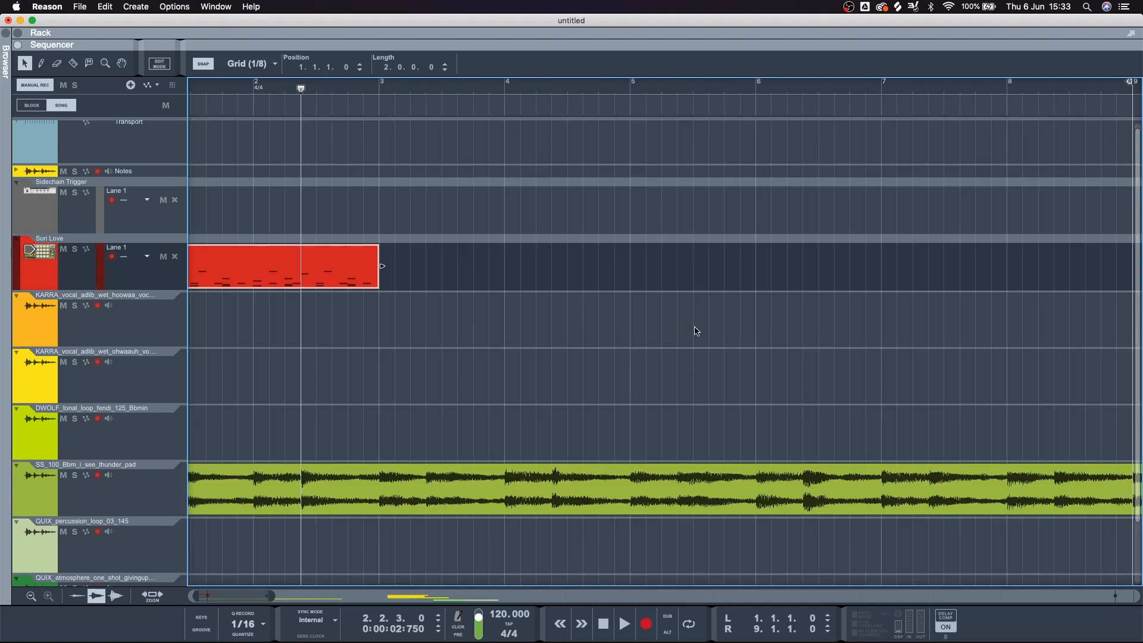
Return the playhead to the start and play the drum clip together with the thunder pad
scroll(268, 358, "down", 5)
key("shift+Return")
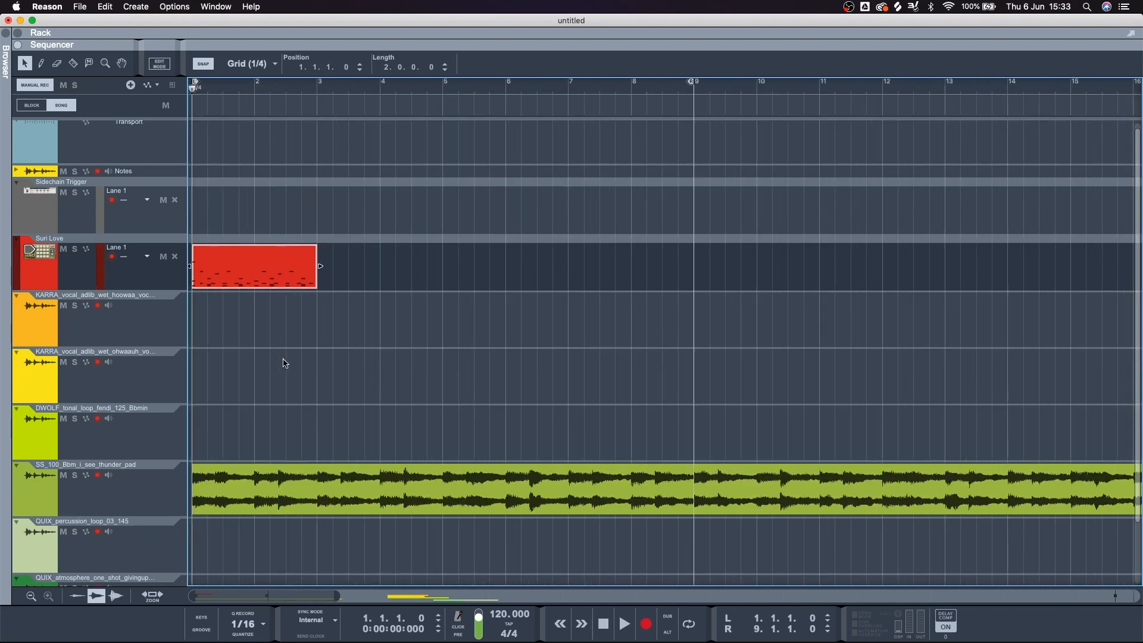
key("space")
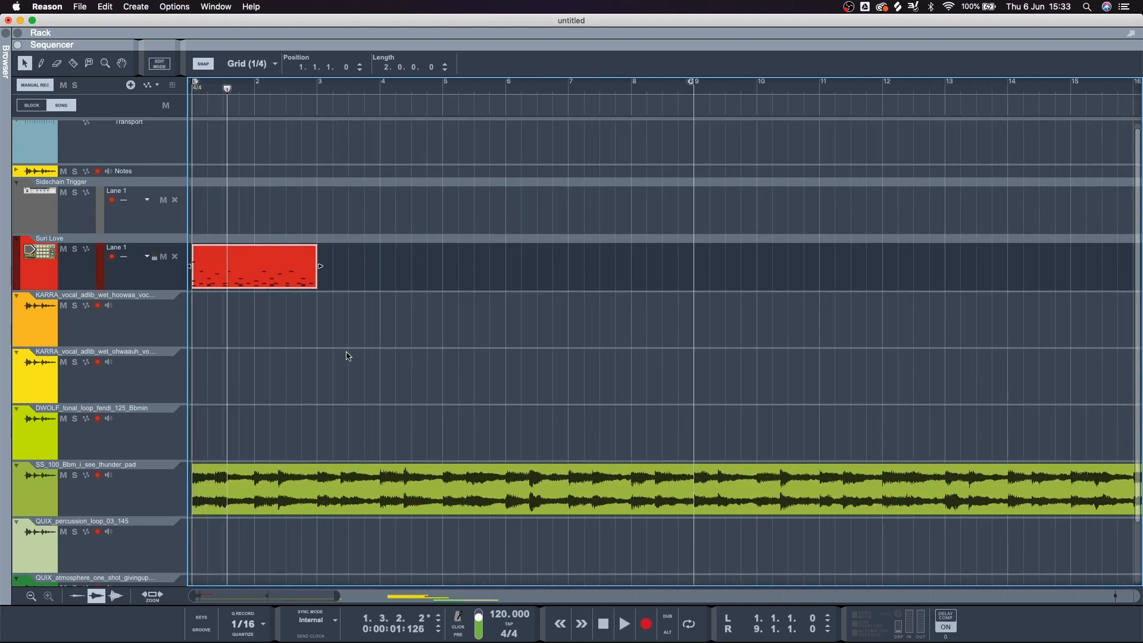
Try splitting the SS_100_Bbm_i_see_thunder_pad clip with the Razor tool, undo the cuts and return to the Selection tool
scroll(241, 363, "up", 3)
key("r")
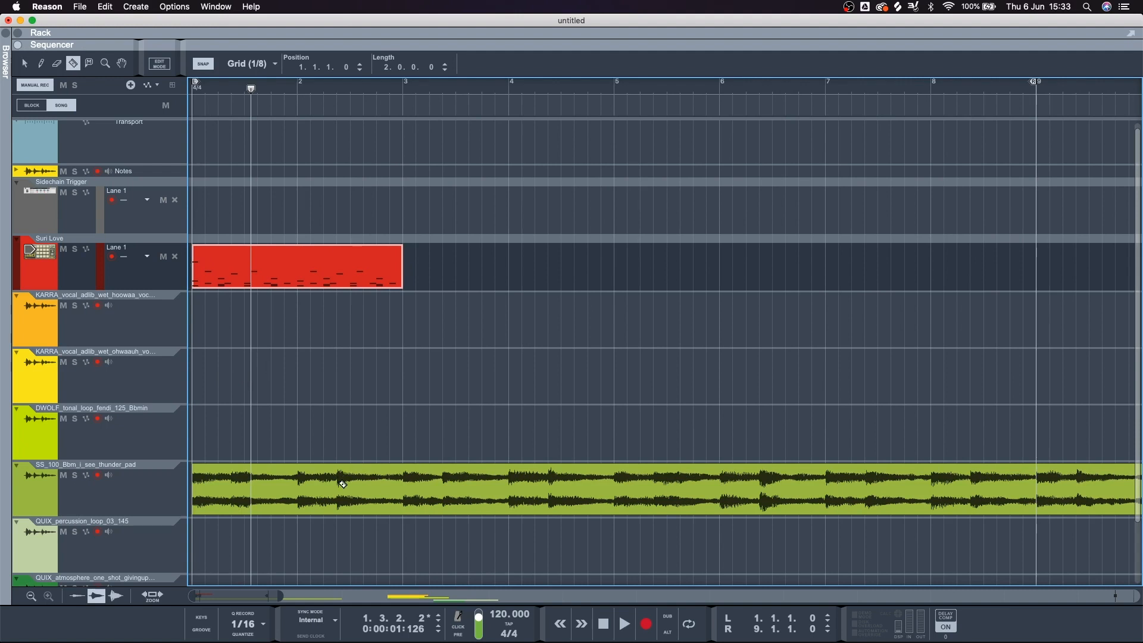
left_click_drag(337, 485, 415, 486)
left_click_drag(291, 488, 428, 490)
key("super+z")
left_click(365, 482)
left_click(497, 486)
key("super+z")
key("super+z")
key("q")
left_click(446, 403)
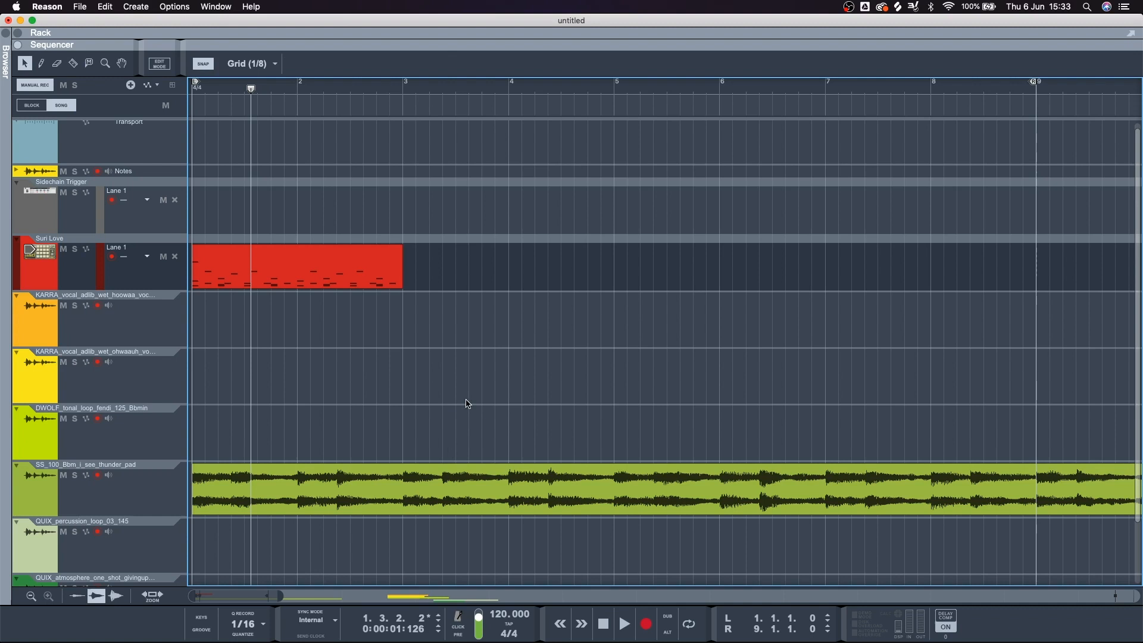
Set the loop around the KARRA hoowaa vocal clip at bar 22 and play it
scroll(471, 403, "down", 5)
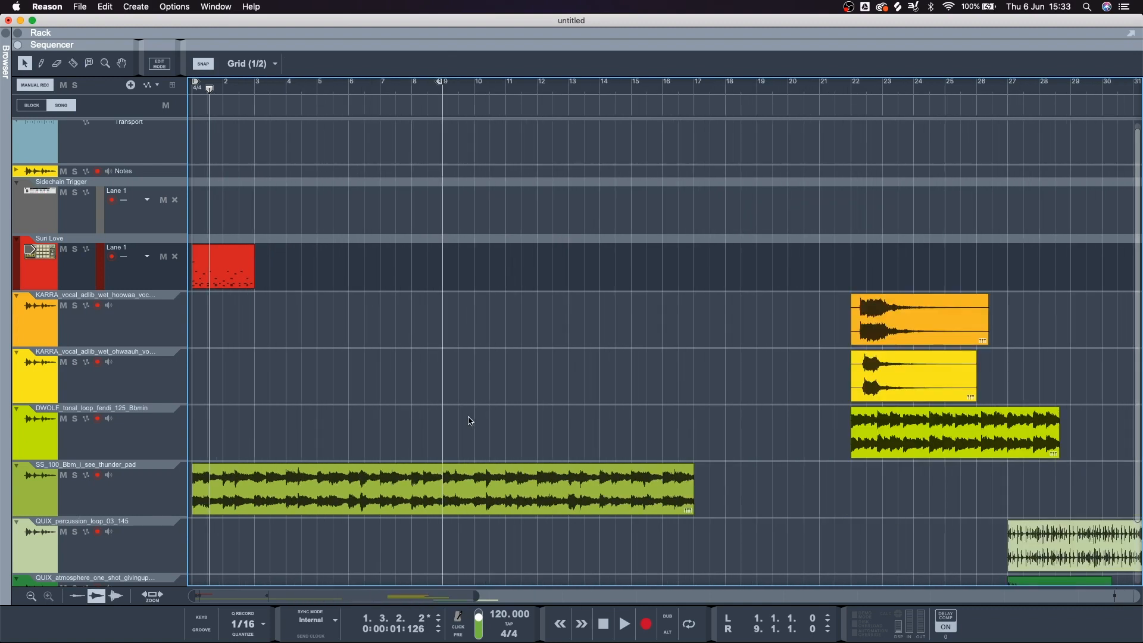
left_click(889, 317)
key("super+p")
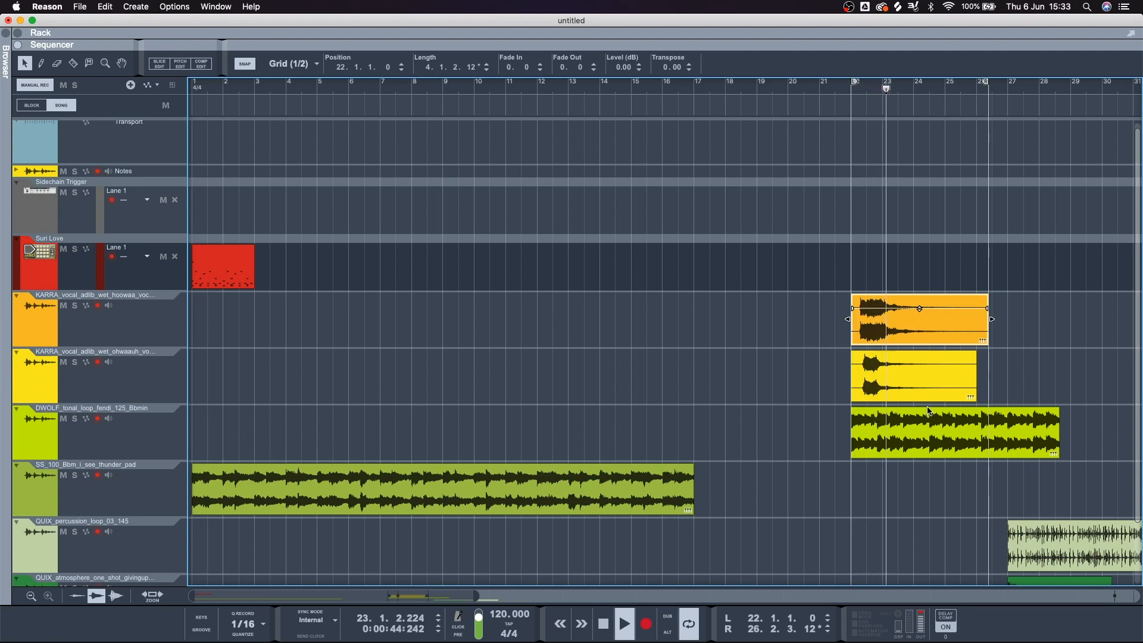
key("space")
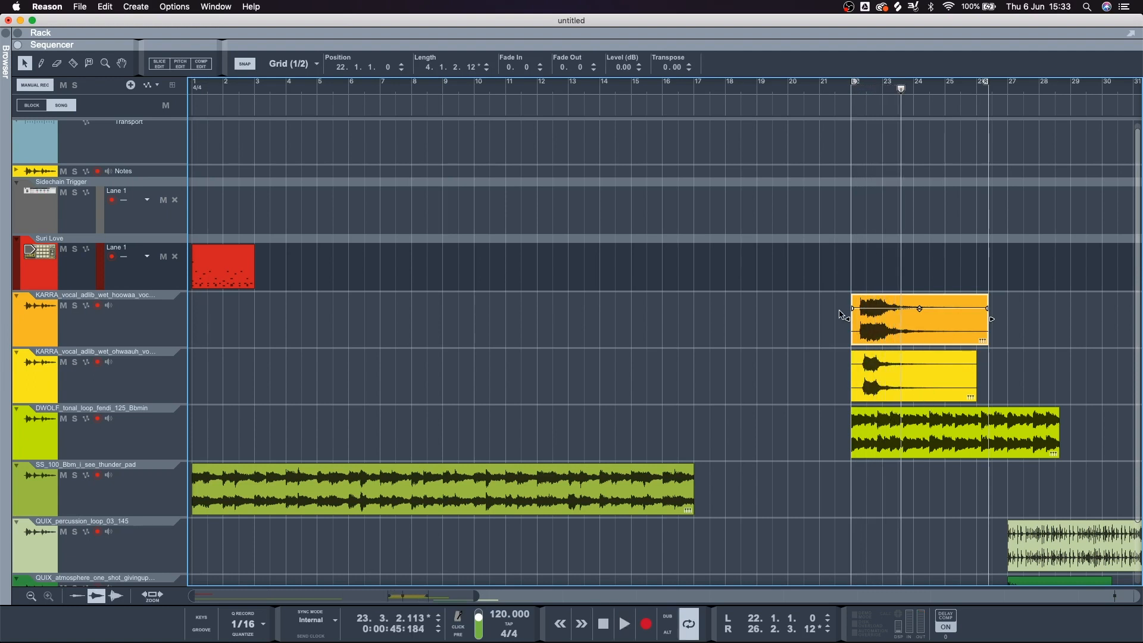
Toggle solo on and off for the KARRA hoowaa vocal track and briefly play the looped section
left_click(75, 306)
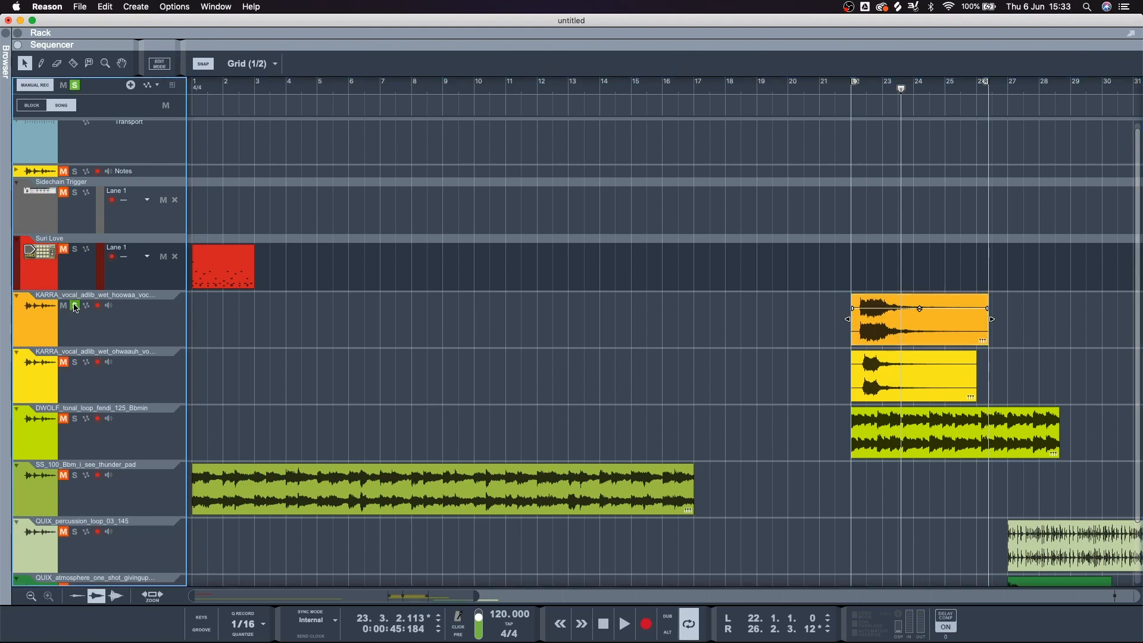
left_click(75, 306)
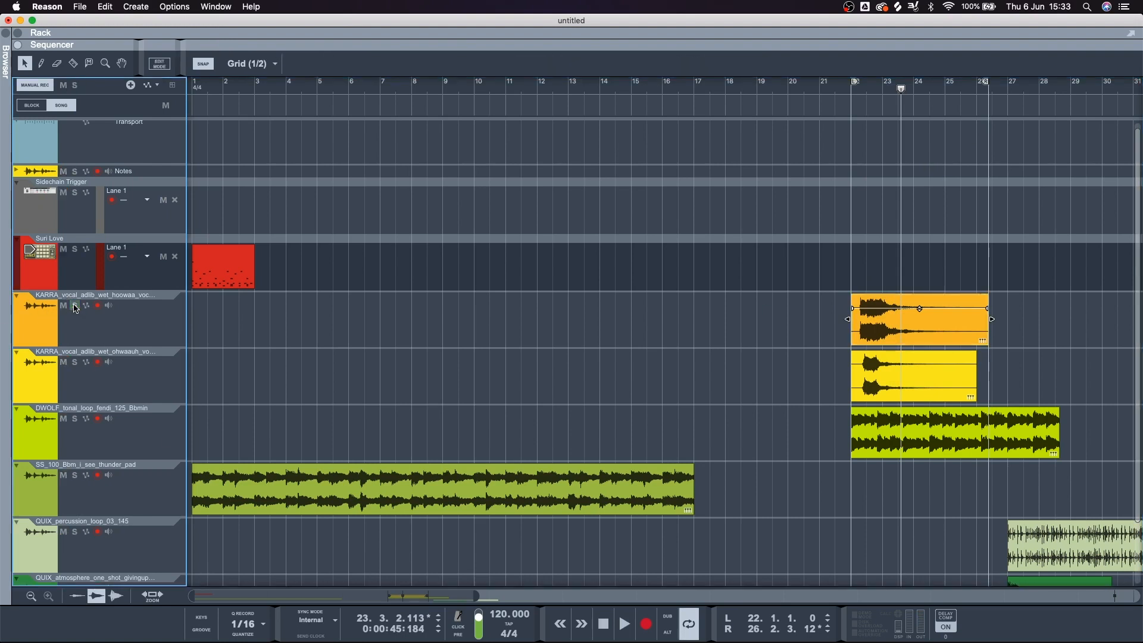
left_click(74, 306)
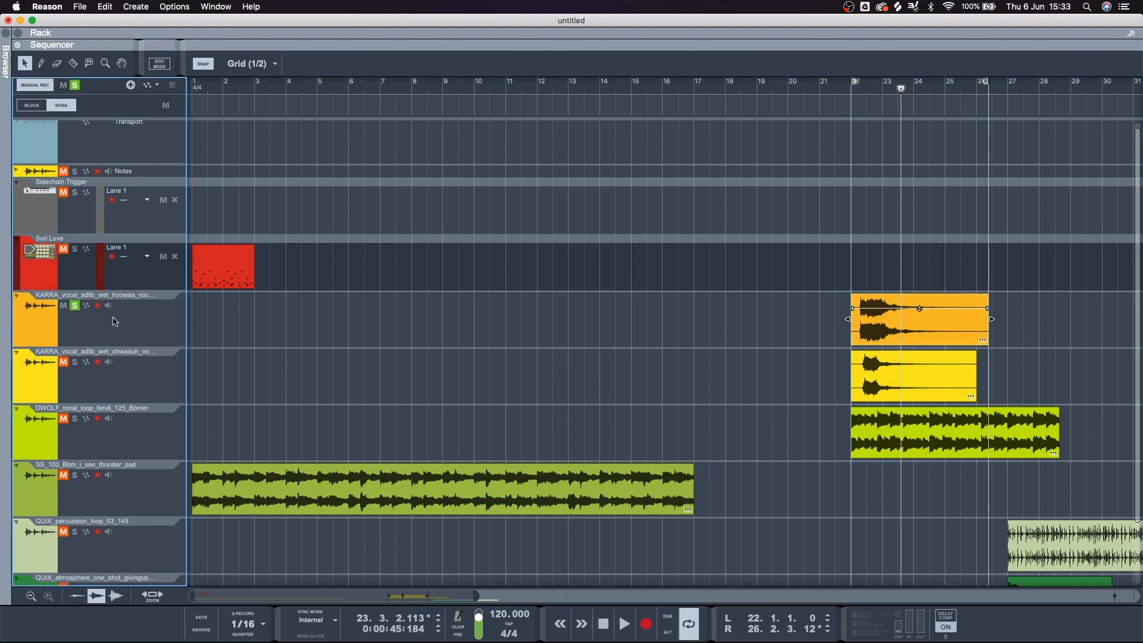
left_click(75, 306)
key("space")
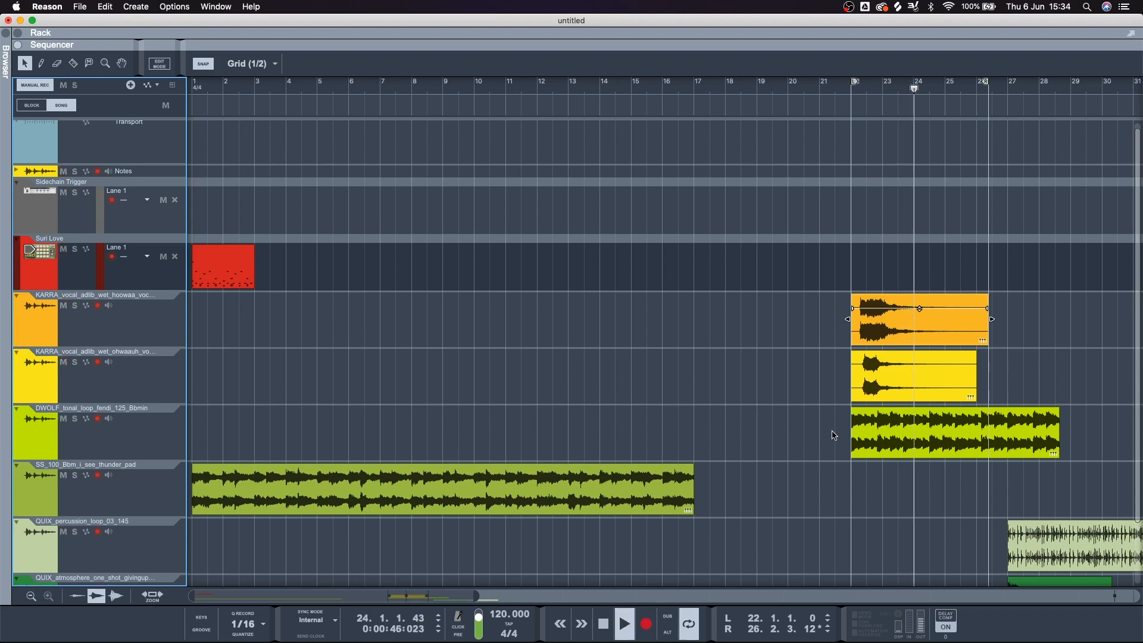
key("space")
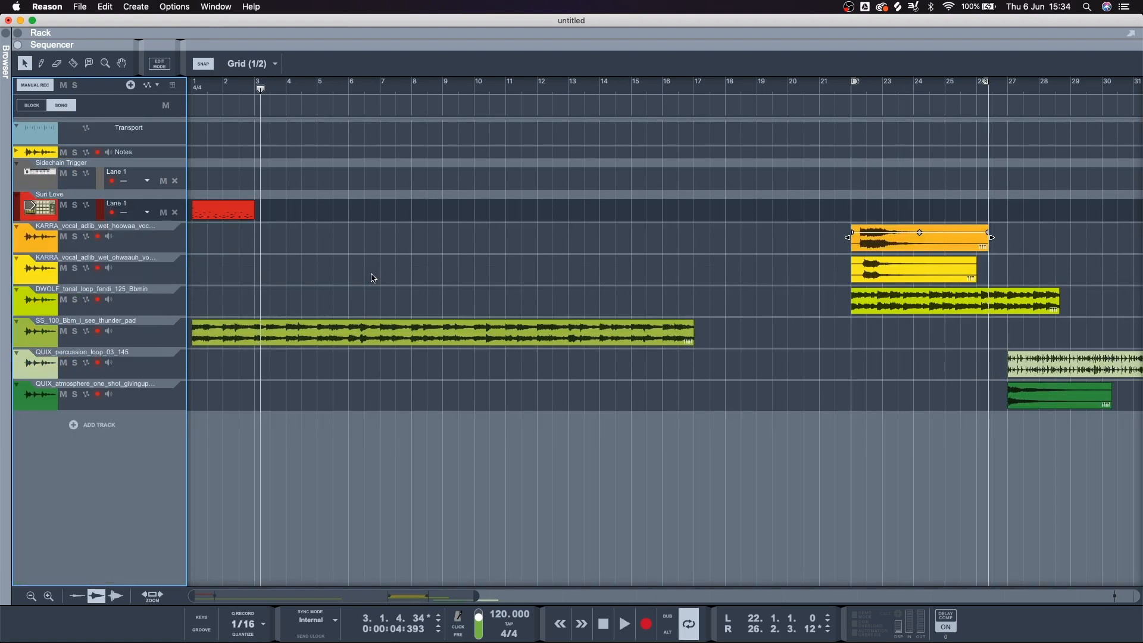
Select the Suri Love clip and repeatedly start and stop playback from the beginning of the song
left_click(221, 214)
key("space")
key("space")
key("shift+Return")
key("space")
key("space")
key("shift+Return")
key("space")
key("space")
Create an LPF Frequency automation lane for the SS_100_Bbm_i_see_thunder_pad track from its mixer channel
left_click(121, 340)
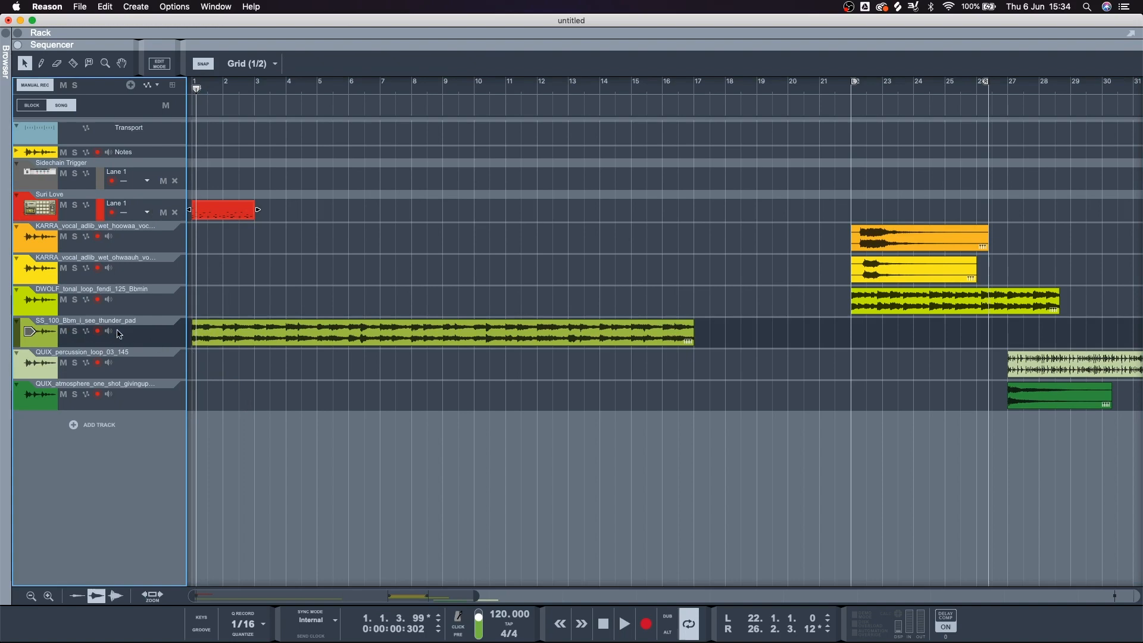
key("F6")
key("F5")
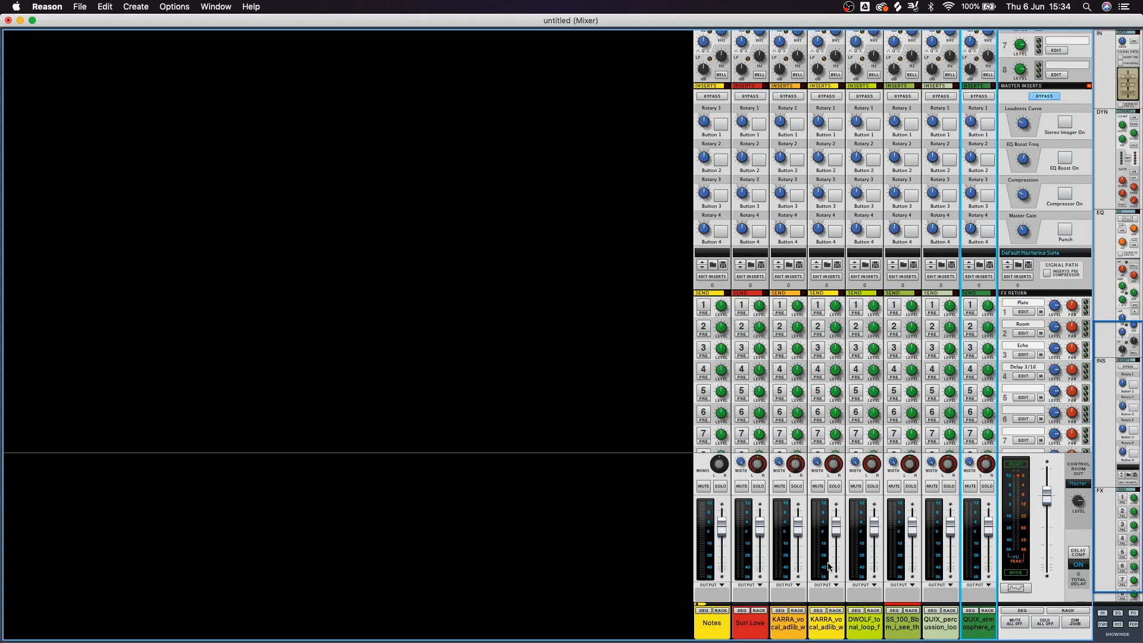
left_click(904, 630)
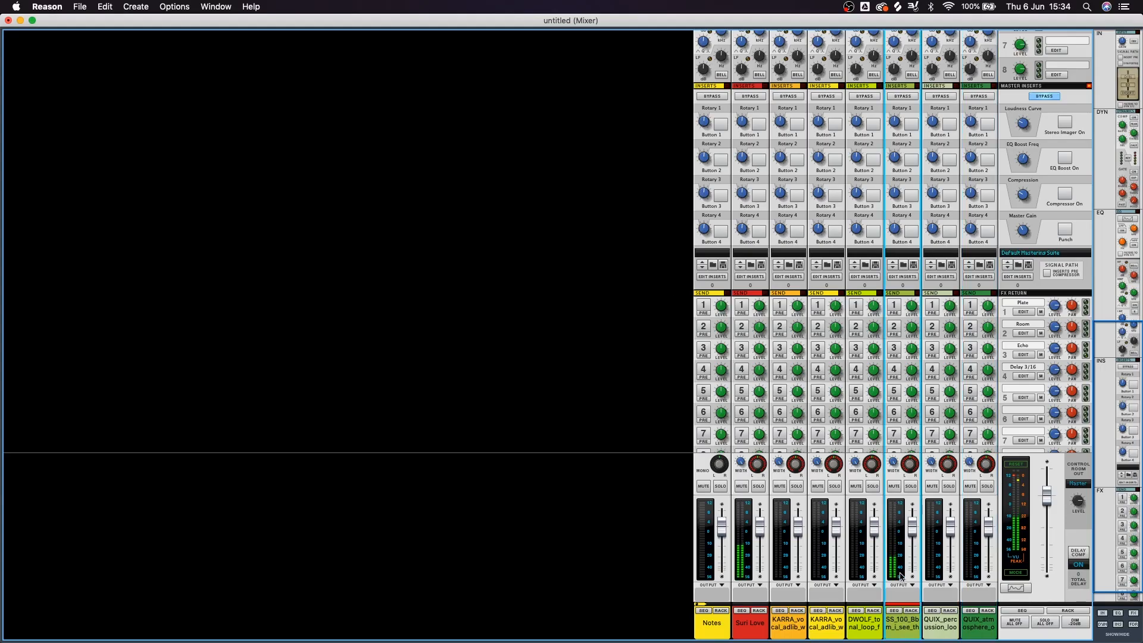
scroll(860, 81, "up", 5)
scroll(888, 110, "up", 1)
left_click(894, 82)
key("F5")
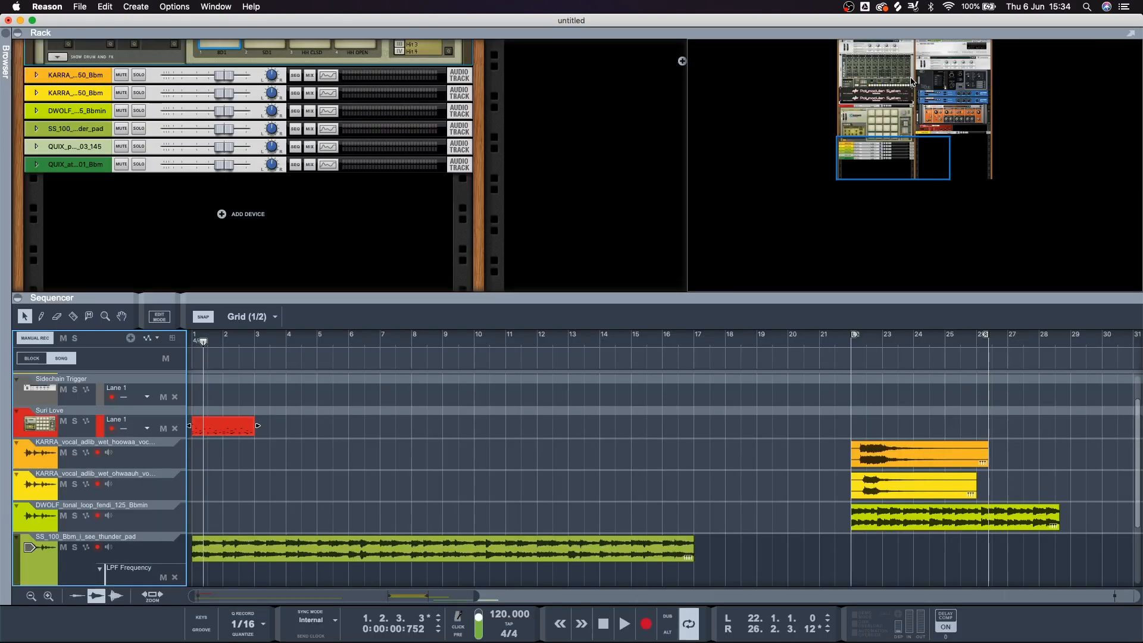
Draw a two-bar clip from bar 1 to bar 3 in the thunder pad's LPF Frequency lane, with automation rising across it
key("F6")
key("w")
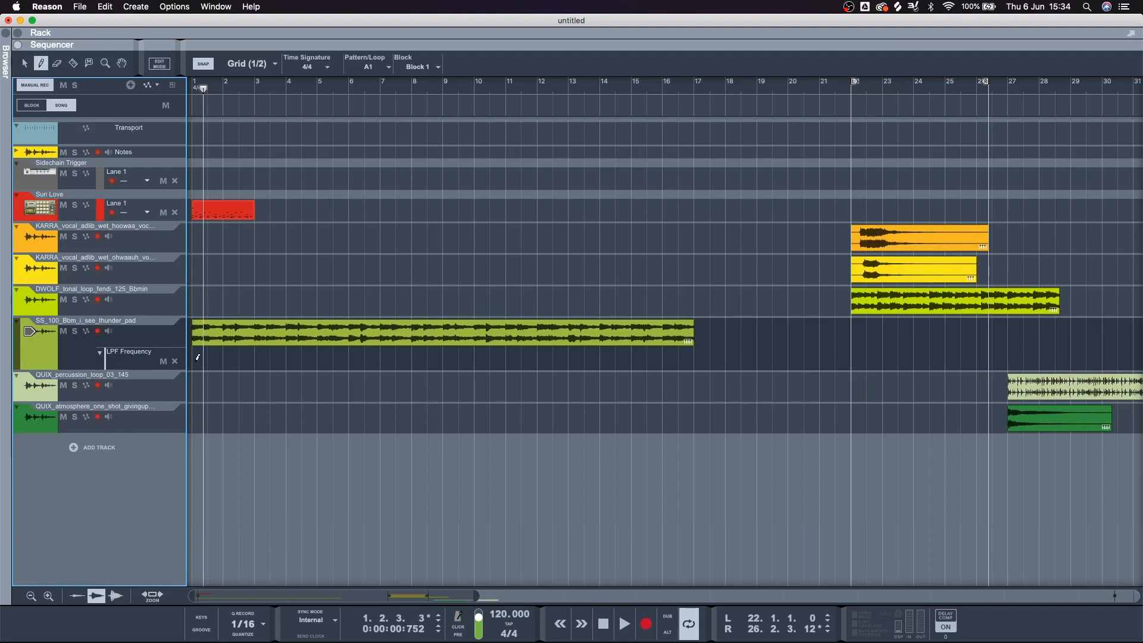
left_click_drag(198, 357, 255, 358)
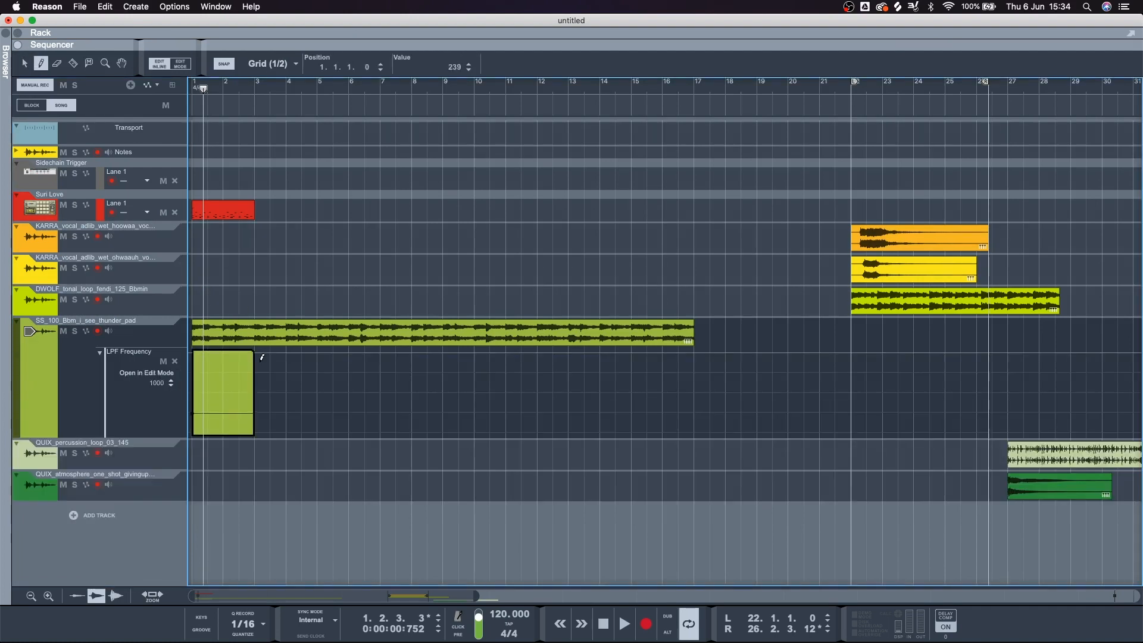
left_click(253, 352)
key("q")
left_click_drag(261, 395, 255, 396)
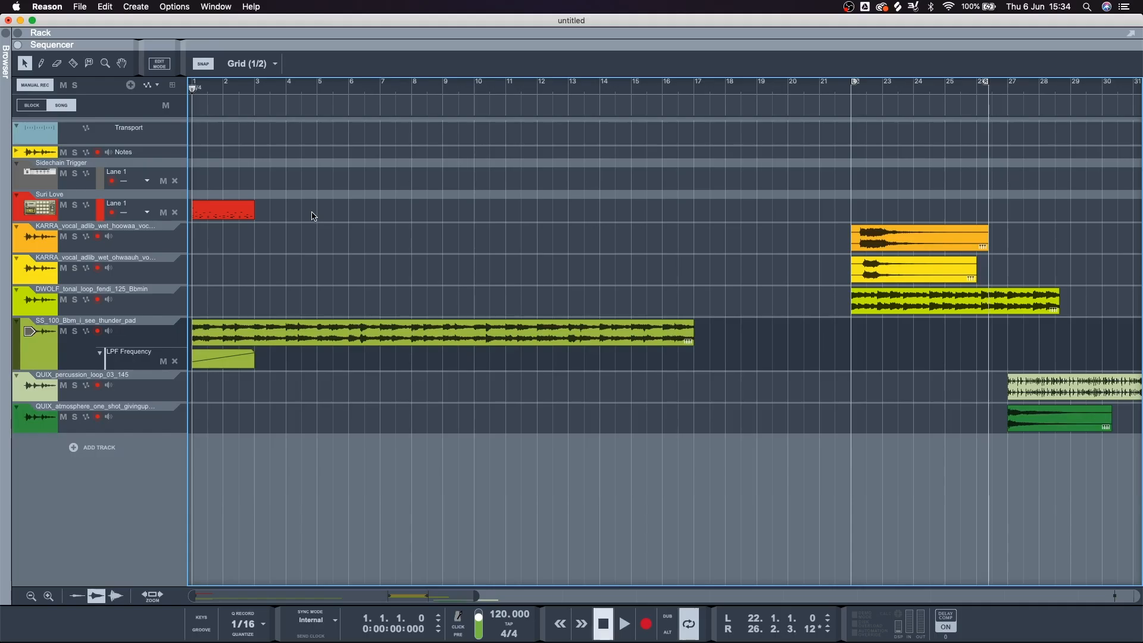
Play the song from the start to hear the filter automation on the thunder pad, and stop before bar 3
key("space")
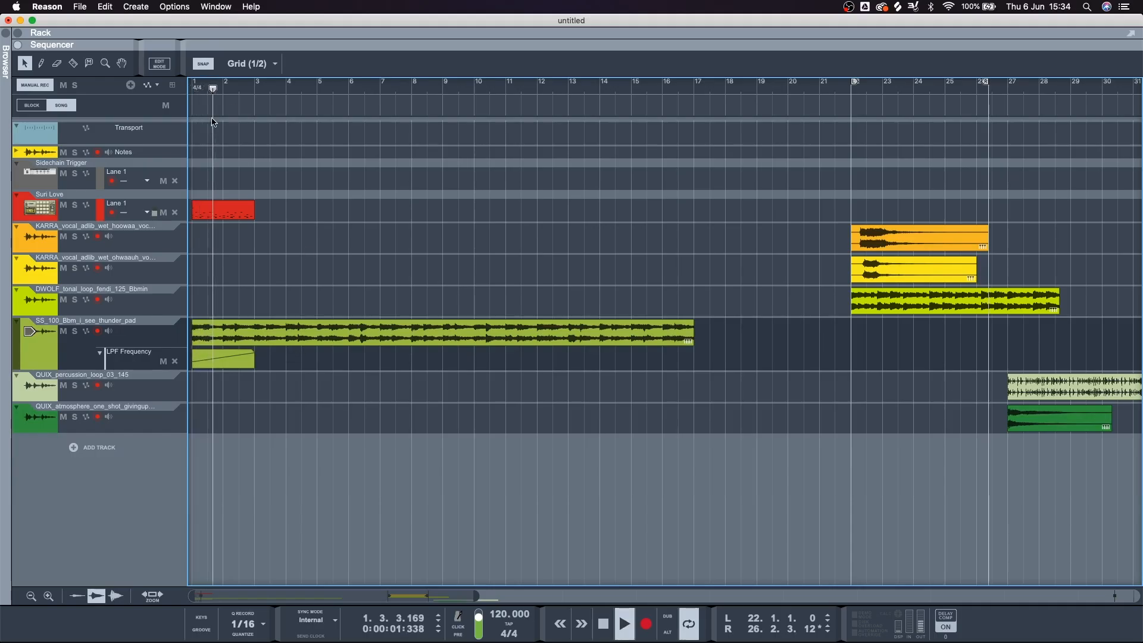
scroll(231, 199, "up", 4)
scroll(268, 217, "left", 3)
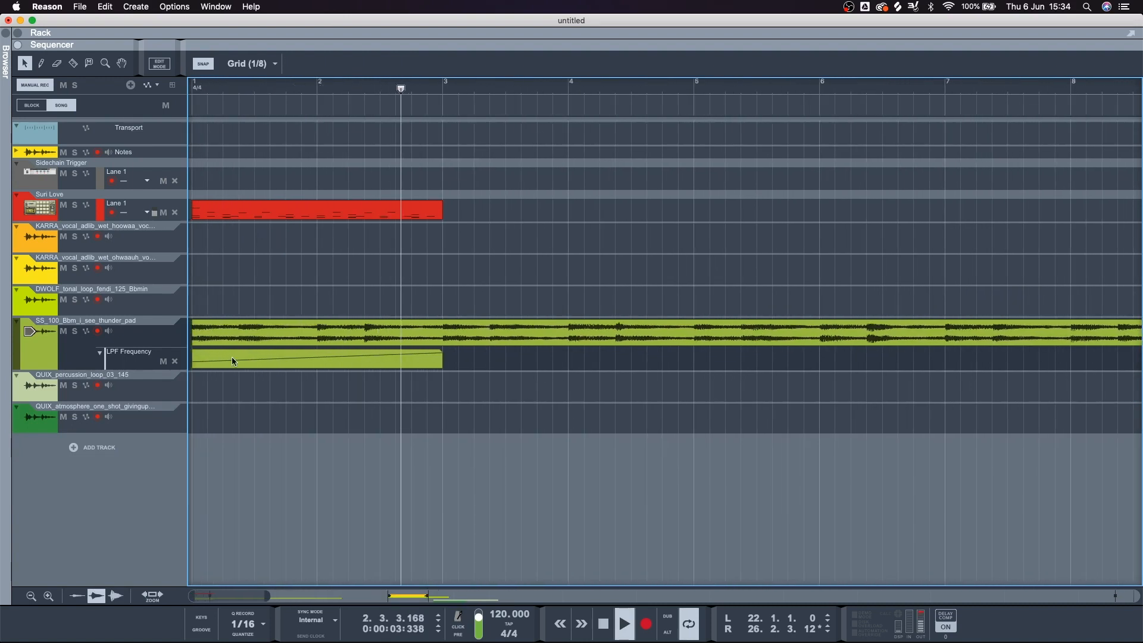
key("space")
Collapse and re-expand the automation lane of the SS_100_Bbm_i_see_thunder_pad track
left_click(100, 353)
left_click(101, 353)
left_click(100, 354)
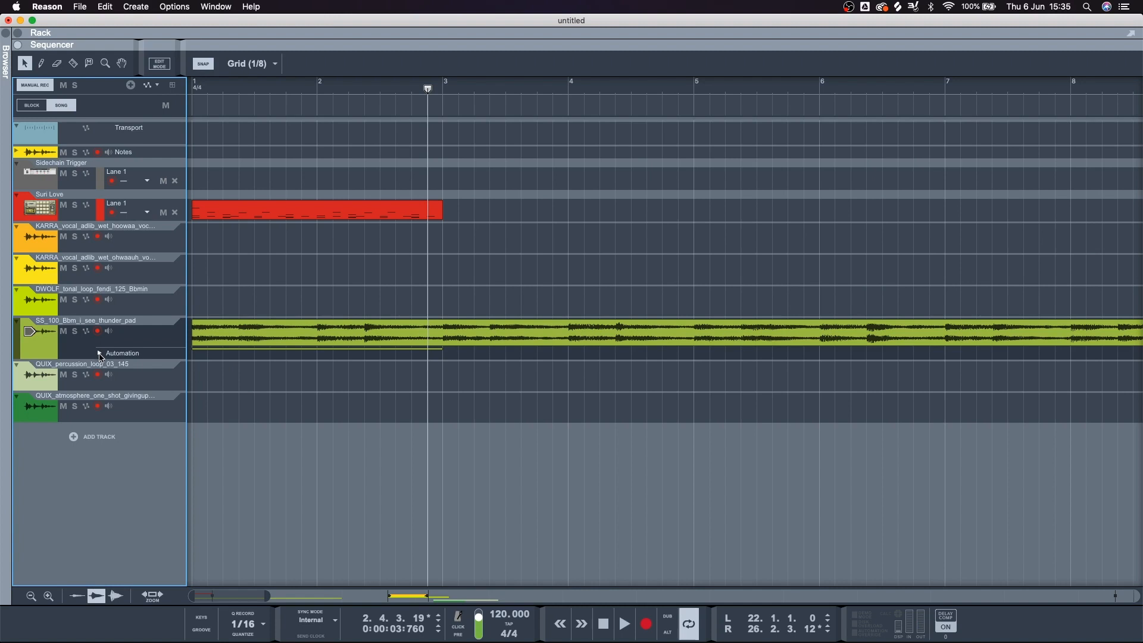
left_click(100, 355)
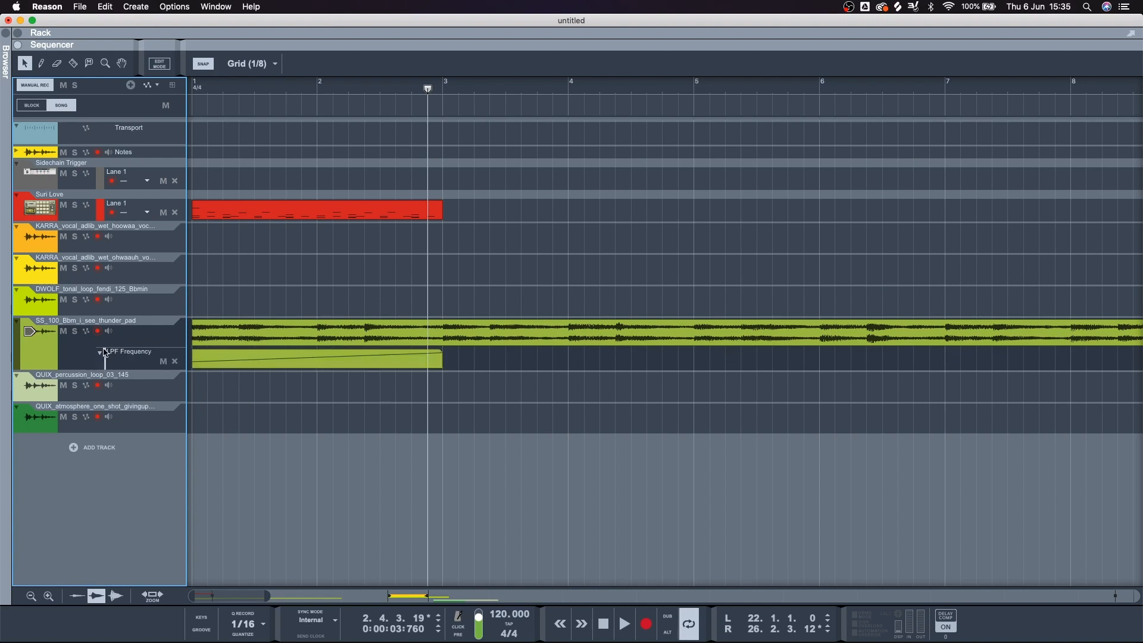
Replay the opening bars from the beginning of the song to check the filter sweep, and reduce the track heights
key("shift+Return")
key("space")
scroll(257, 350, "up", 4)
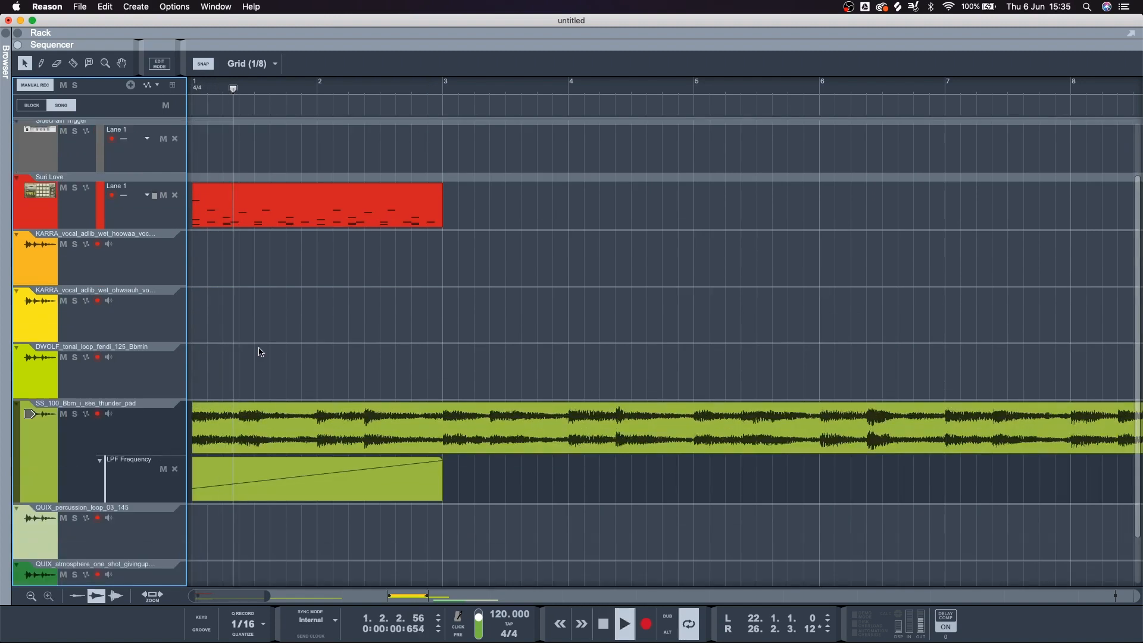
scroll(260, 347, "down", 3)
scroll(295, 351, "down", 3)
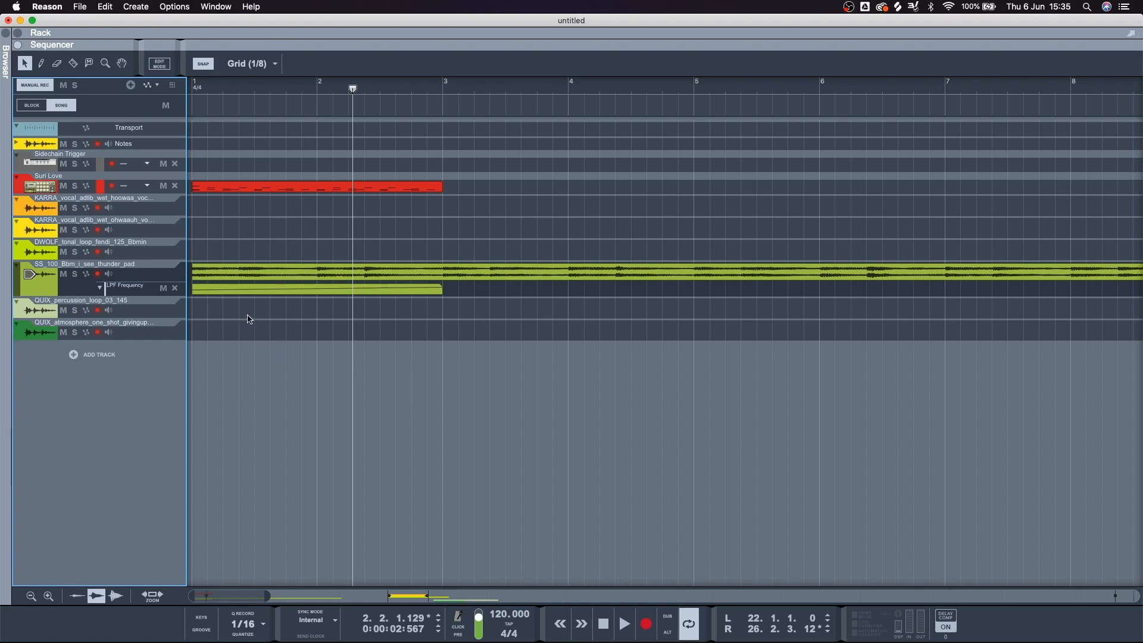
key("Home")
key("space")
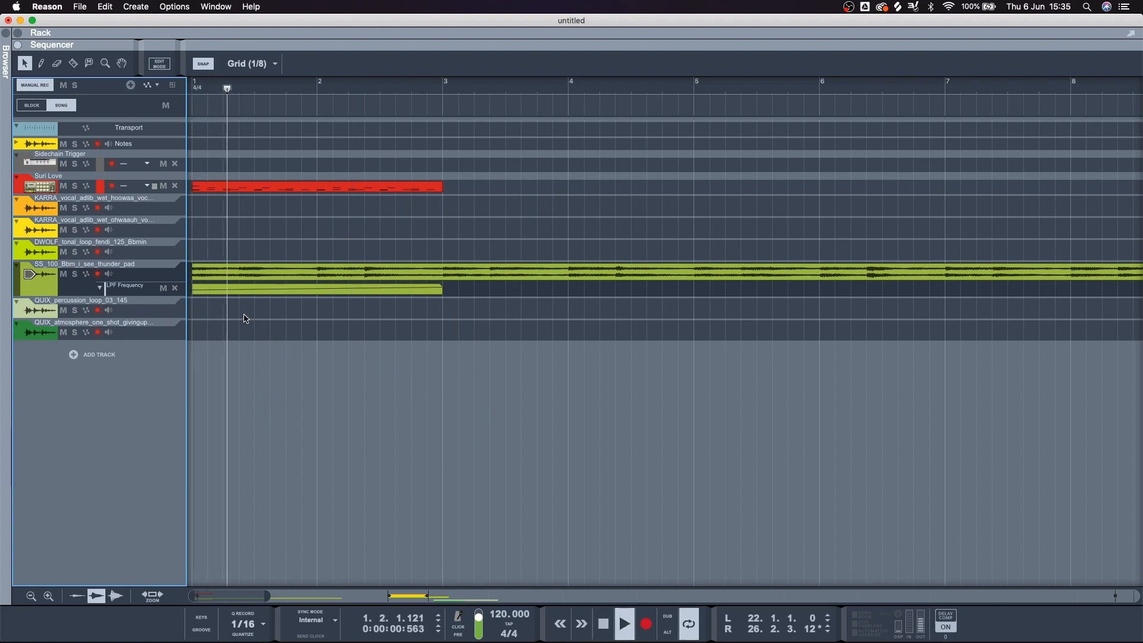